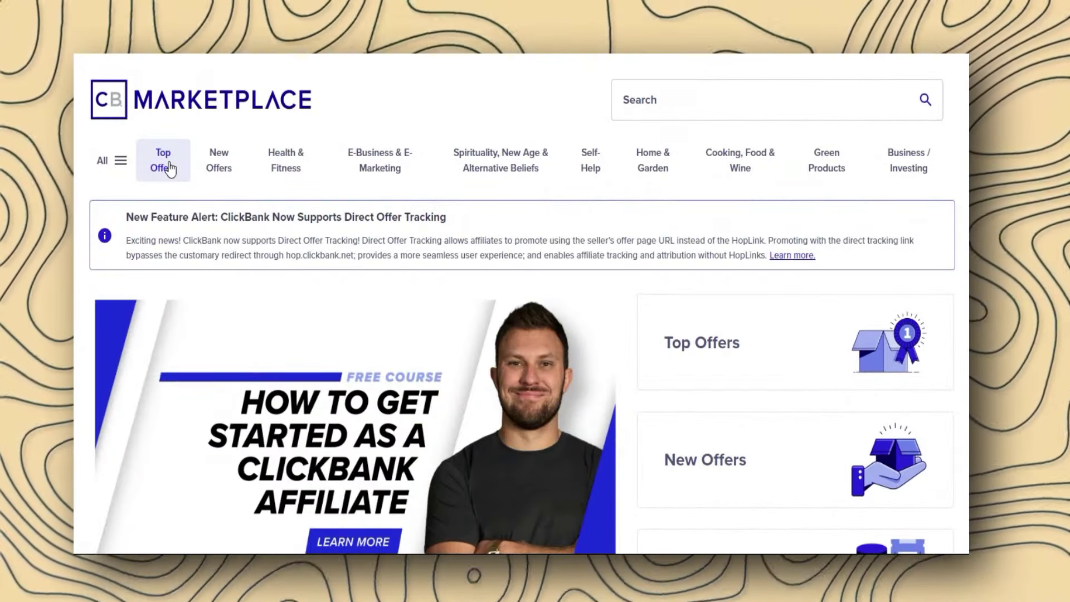
# Open the ClickBank marketplace's Top Offers and examine the Puravive offer's gravity score and average commission per conversion
pyautogui.click(169, 162)
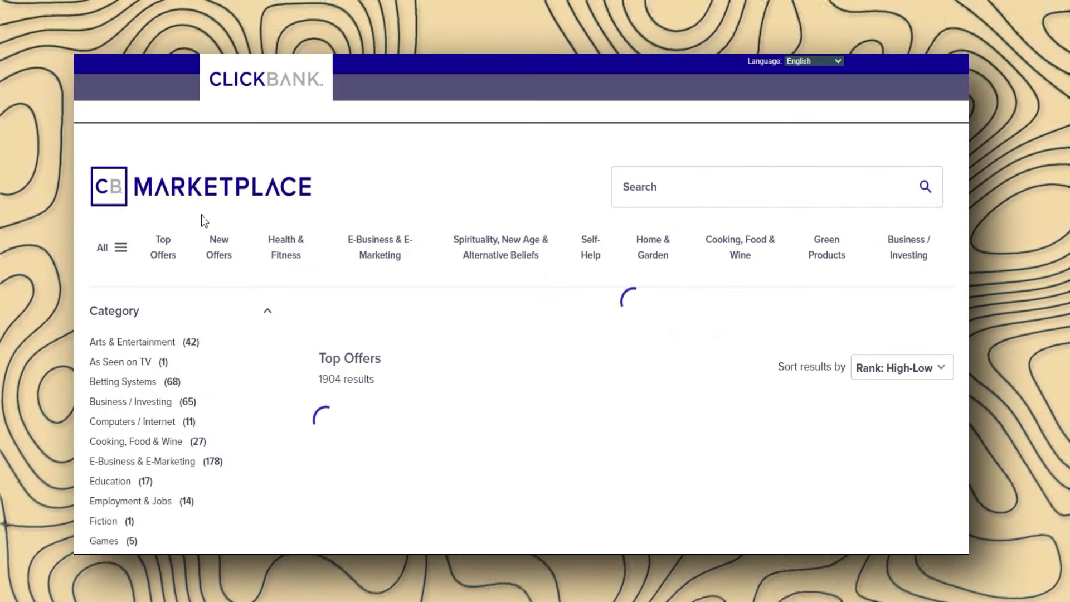
pyautogui.scroll(-3, 255, 326)
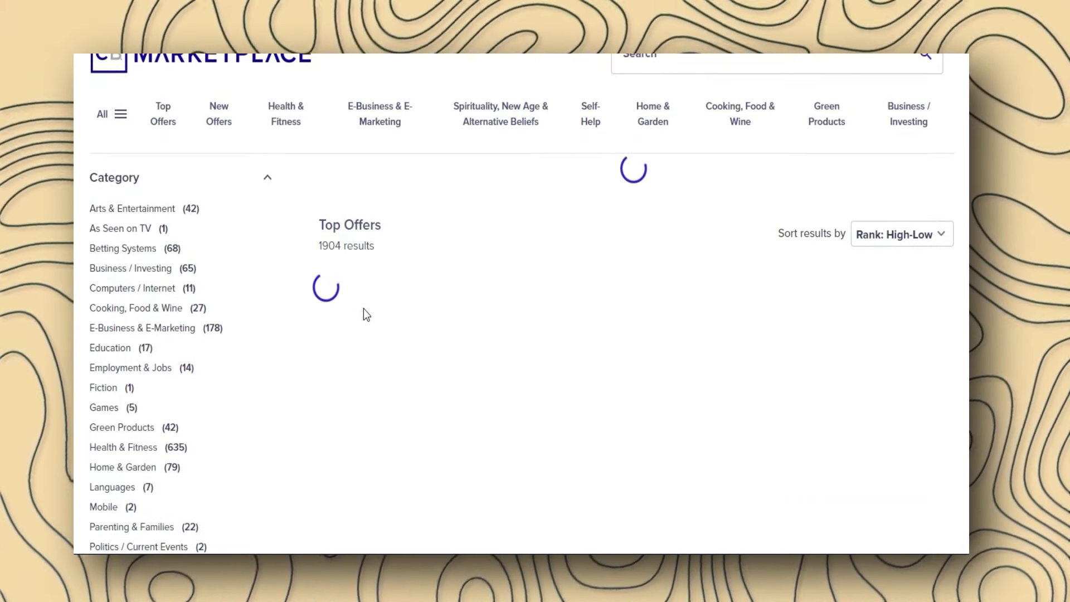
pyautogui.scroll(3, 364, 309)
pyautogui.scroll(-3, 346, 382)
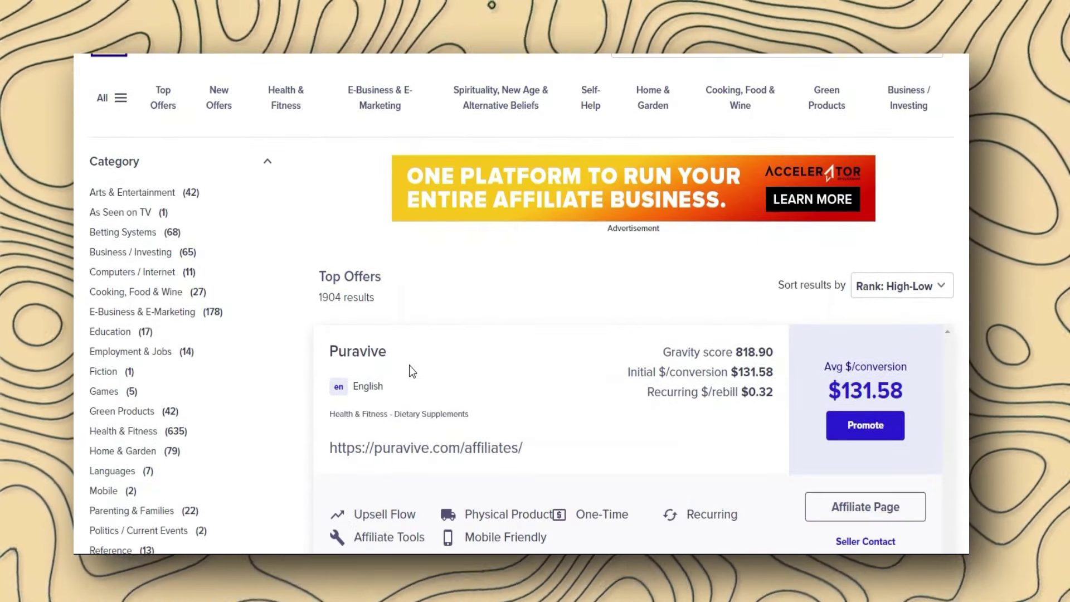
pyautogui.moveTo(741, 352)
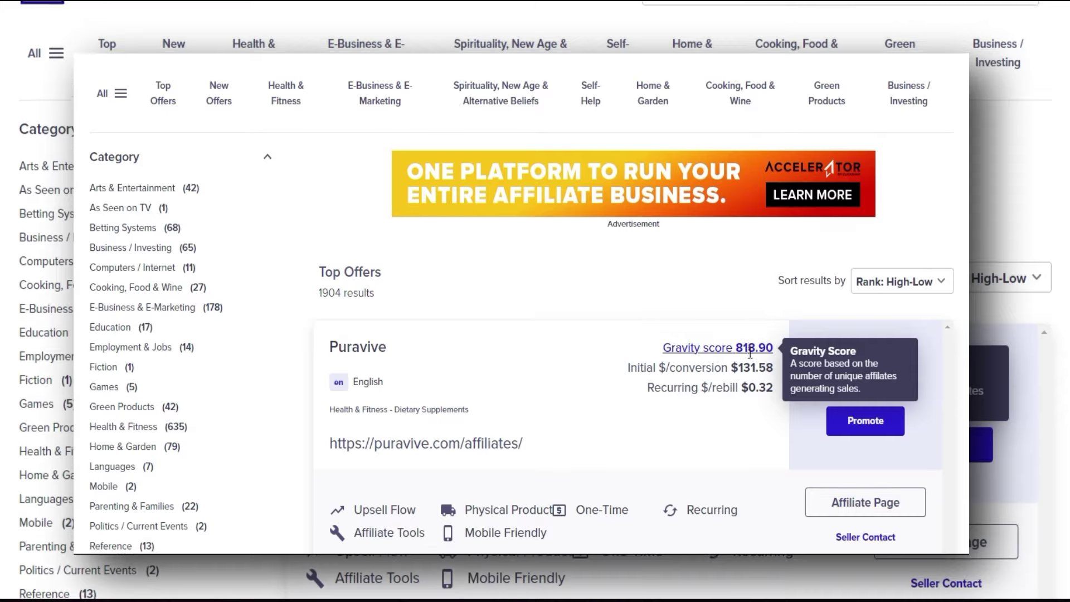
pyautogui.scroll(-2, 750, 352)
pyautogui.moveTo(834, 298)
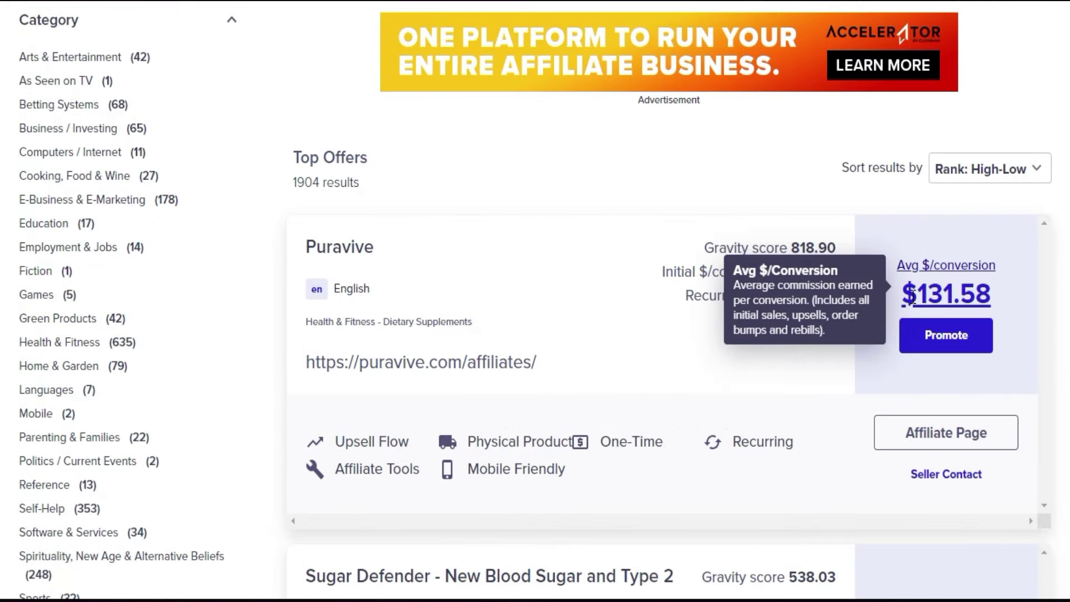
pyautogui.scroll(-1, 654, 370)
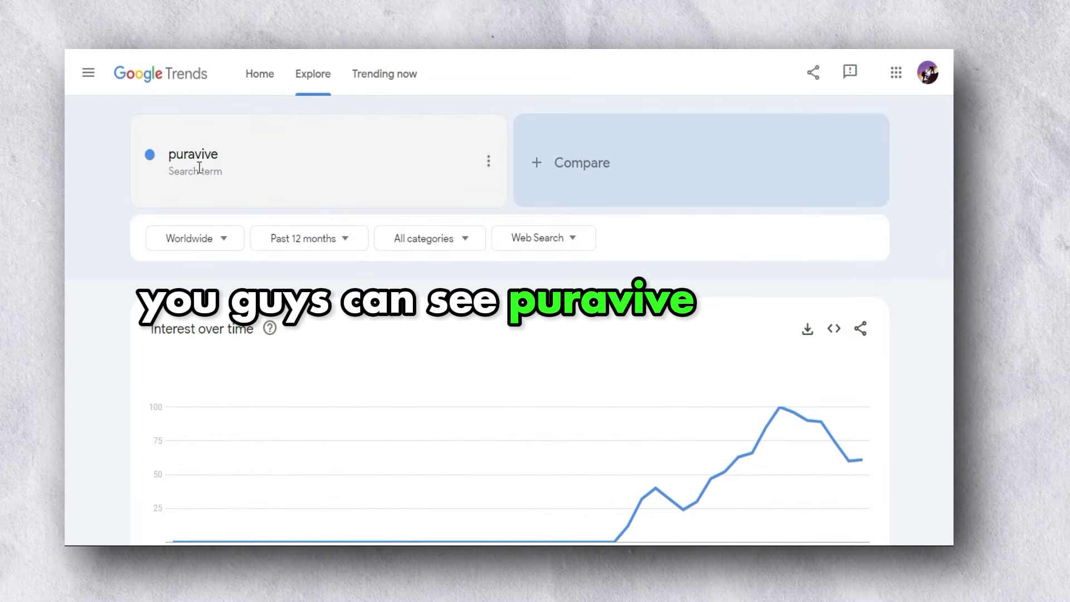
# Switch to Google Trends and examine puravive's worldwide interest over time and by region for the past 12 months
pyautogui.scroll(-4, 334, 322)
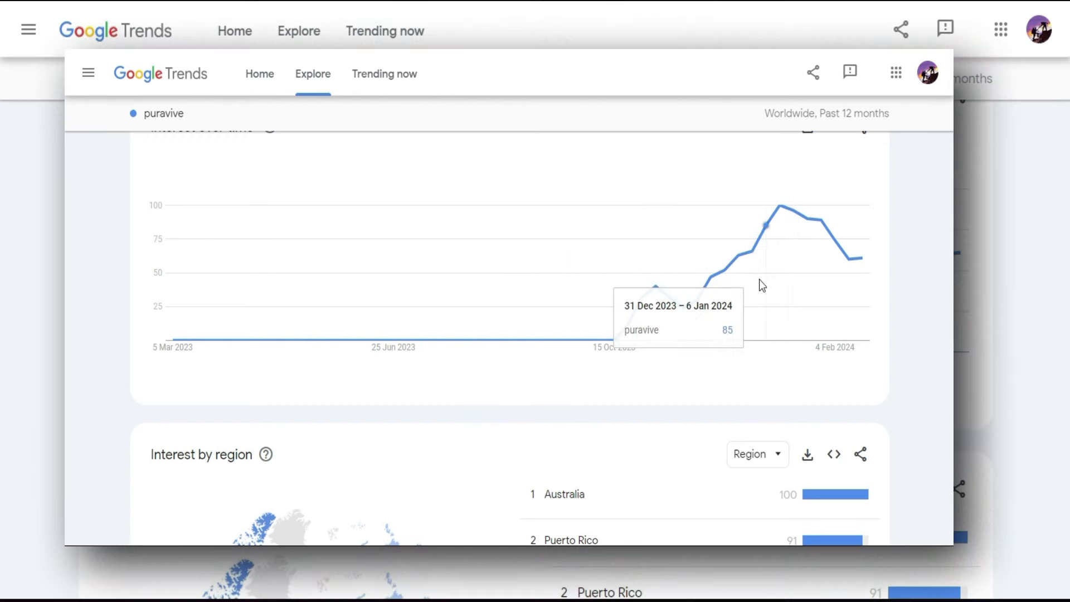
pyautogui.scroll(-3, 780, 287)
pyautogui.scroll(-3, 666, 350)
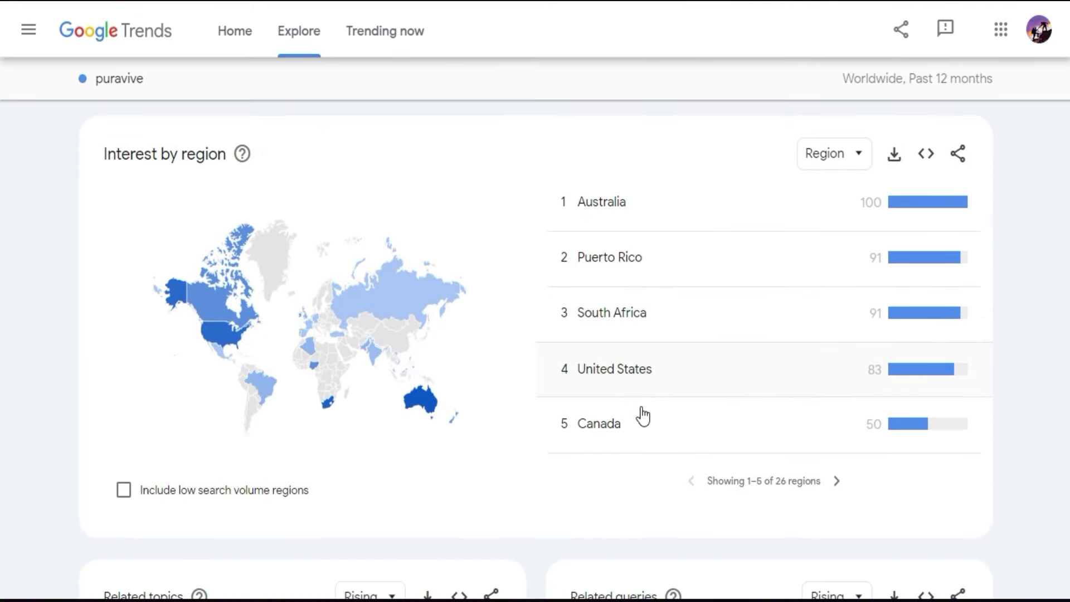
pyautogui.scroll(7, 640, 419)
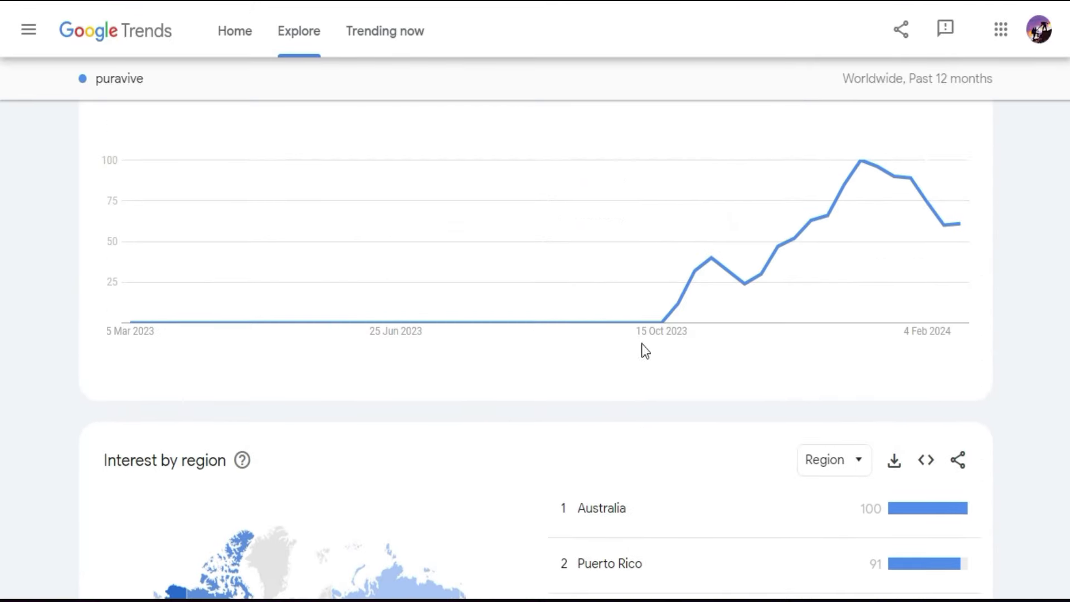
pyautogui.scroll(2, 613, 201)
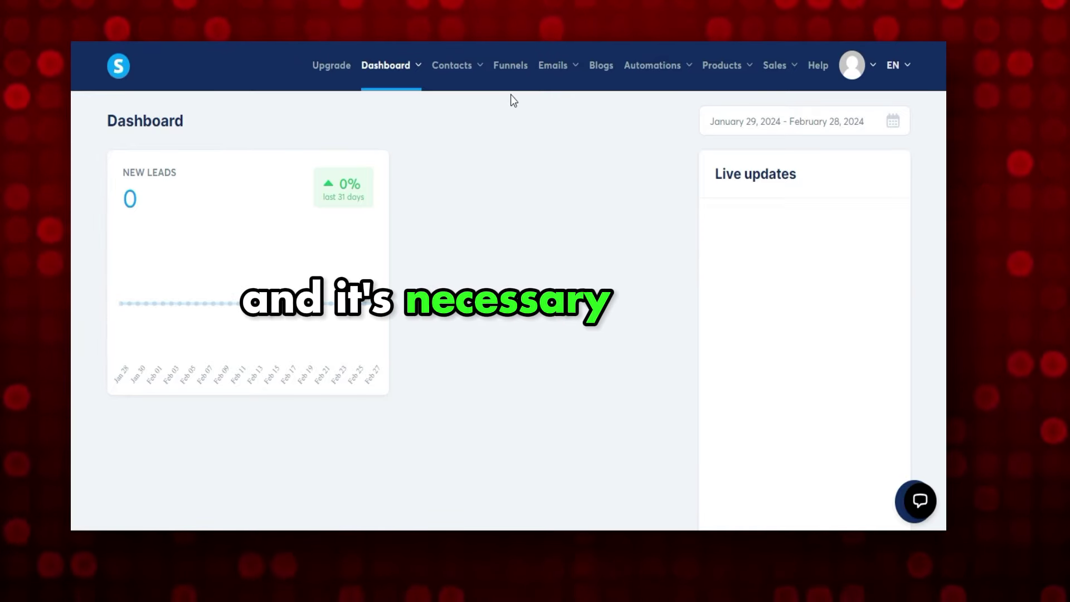
# Switch to systeme.io and create a funnel named 123 with the Custom goal
pyautogui.click(512, 70)
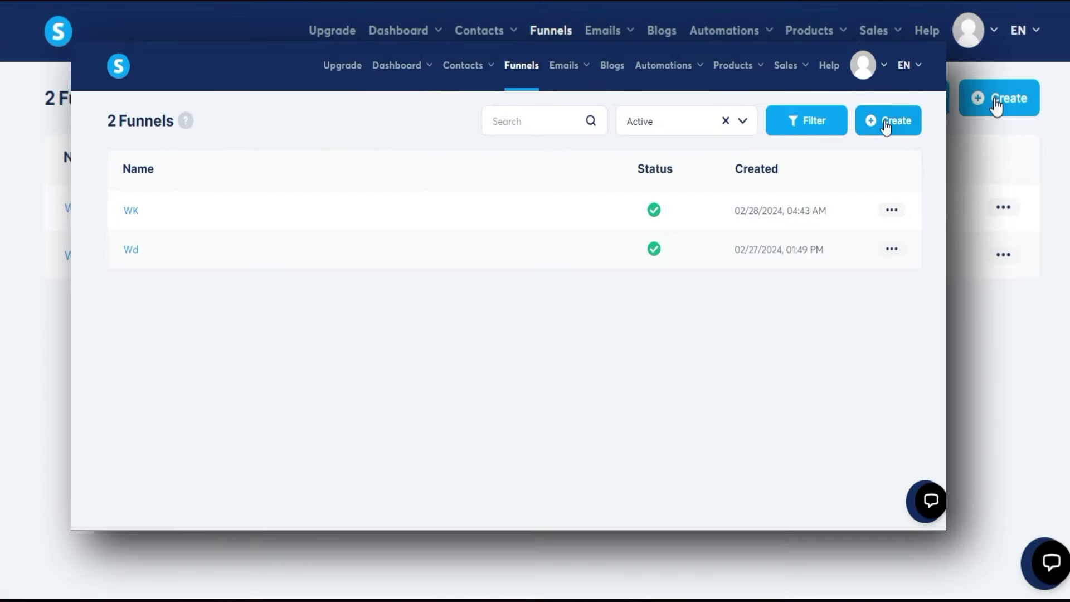
pyautogui.click(995, 103)
pyautogui.click(441, 190)
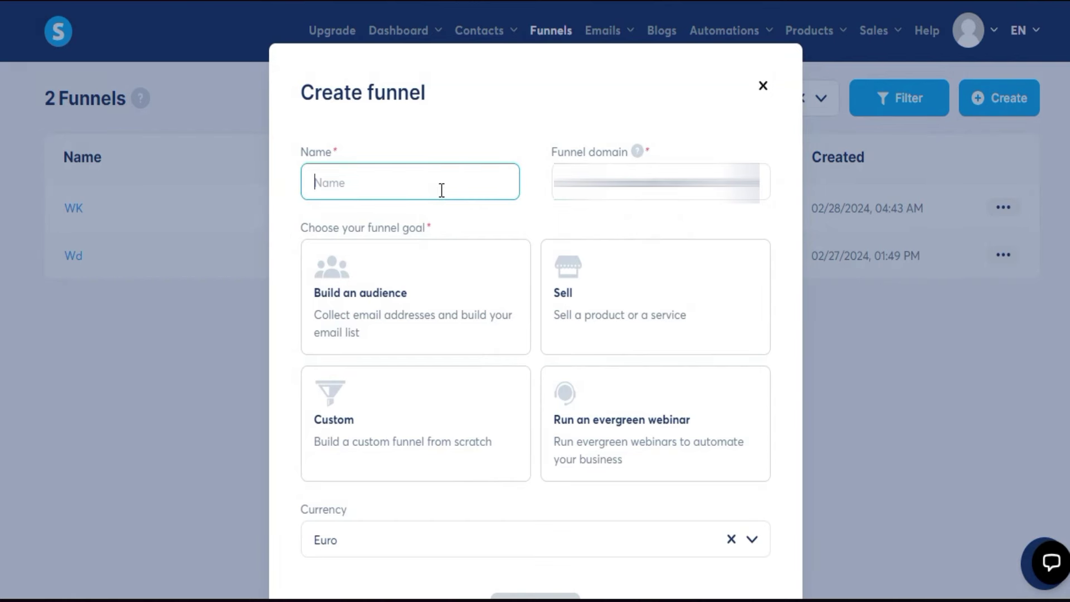
pyautogui.click(374, 406)
pyautogui.click(520, 596)
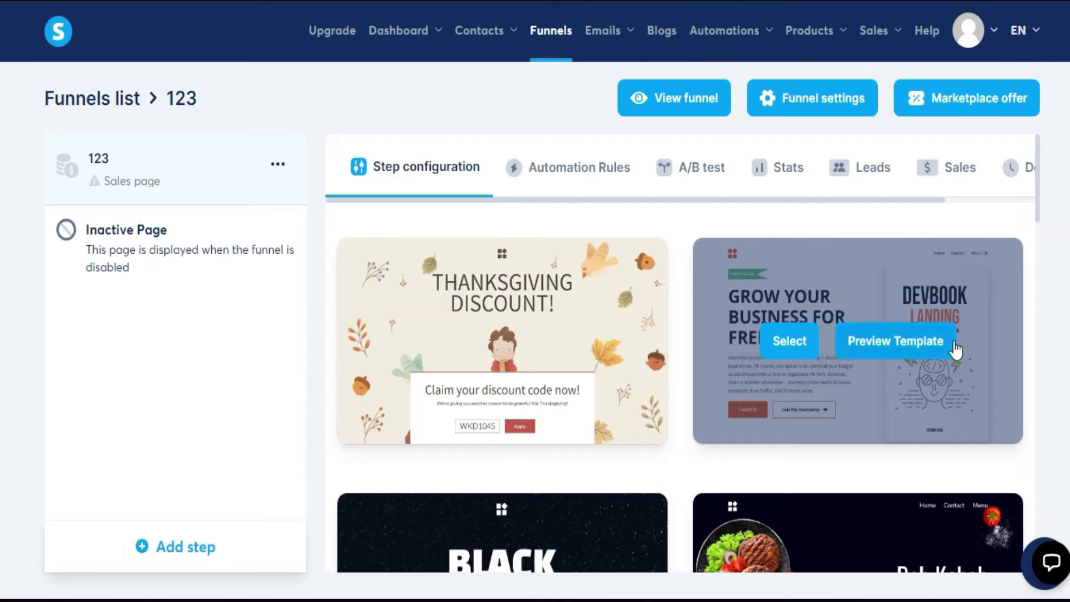
# Choose the online marketing e-book template for the funnel's sales page and open the page for editing
pyautogui.scroll(-12, 372, 296)
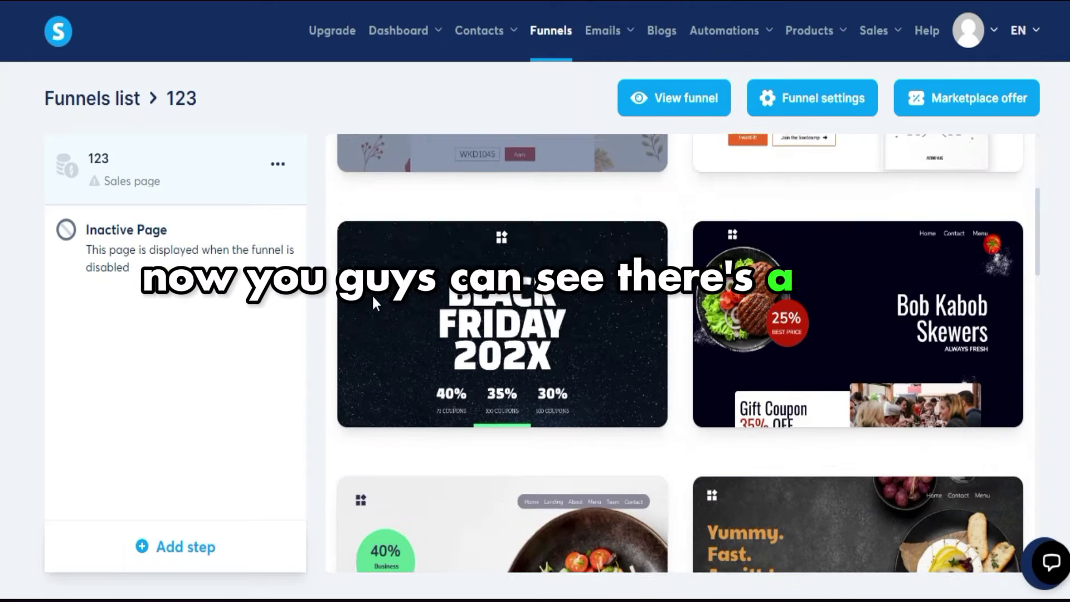
pyautogui.scroll(-10, 348, 328)
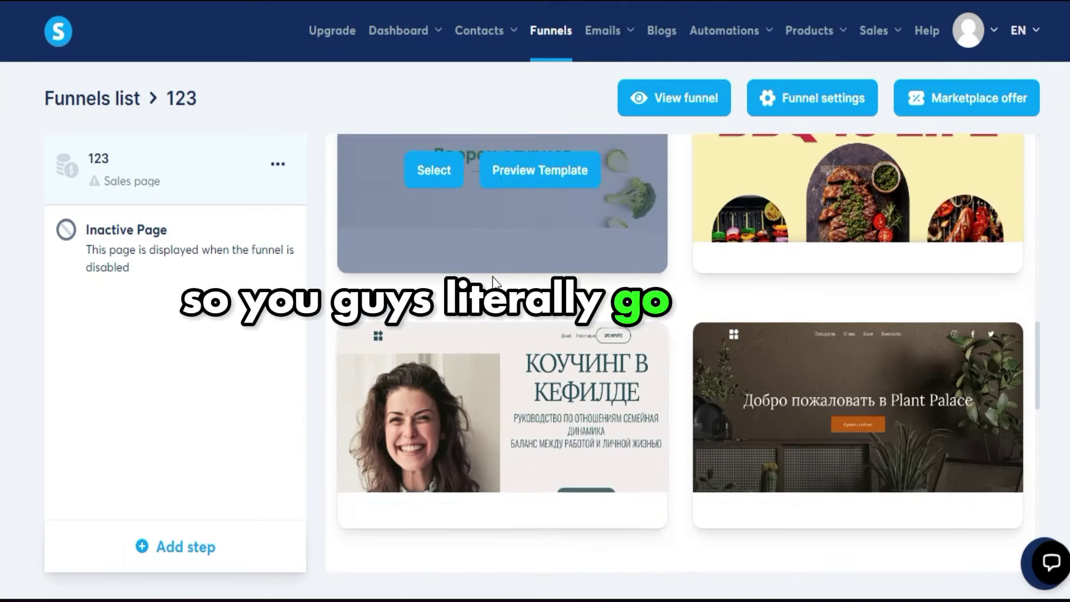
pyautogui.scroll(3, 492, 274)
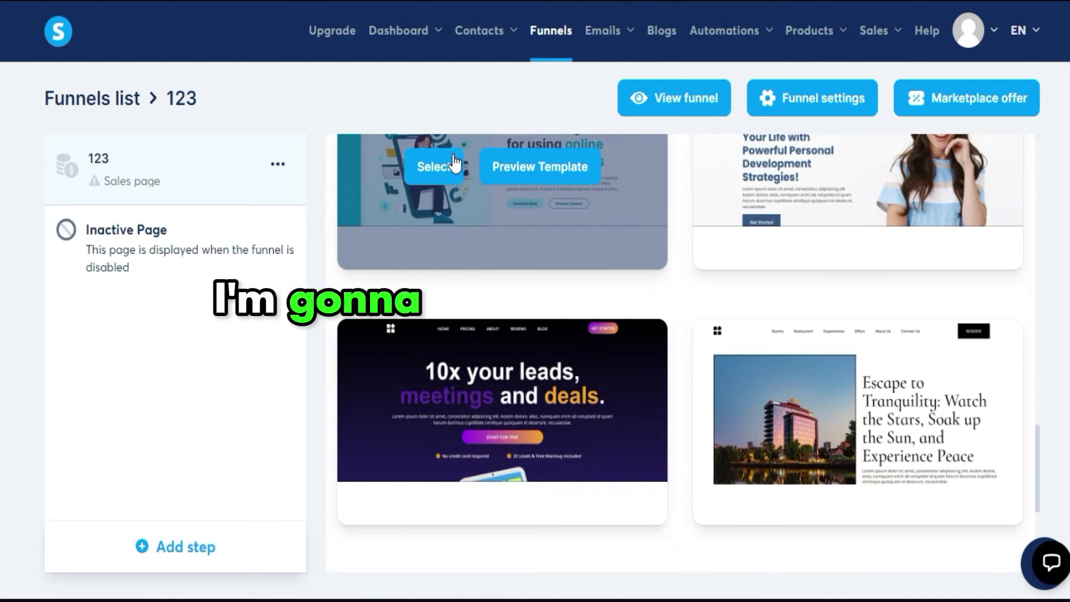
pyautogui.click(444, 162)
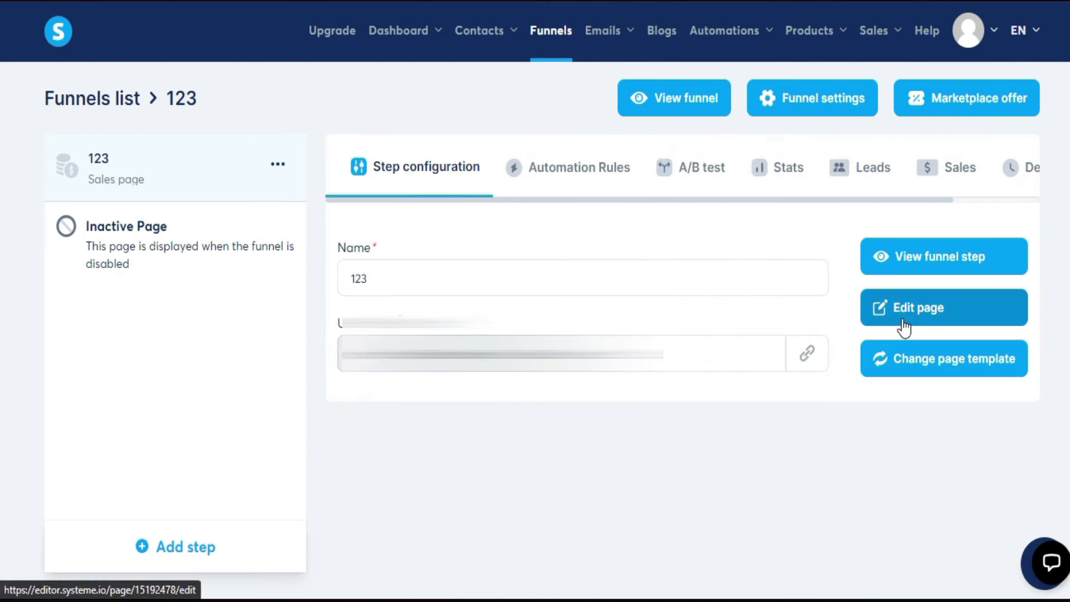
pyautogui.click(903, 325)
# Delete the template's content sections, including the e-book hero, About the Book and Table of Contents, keeping the copyright footer
pyautogui.scroll(-6, 979, 349)
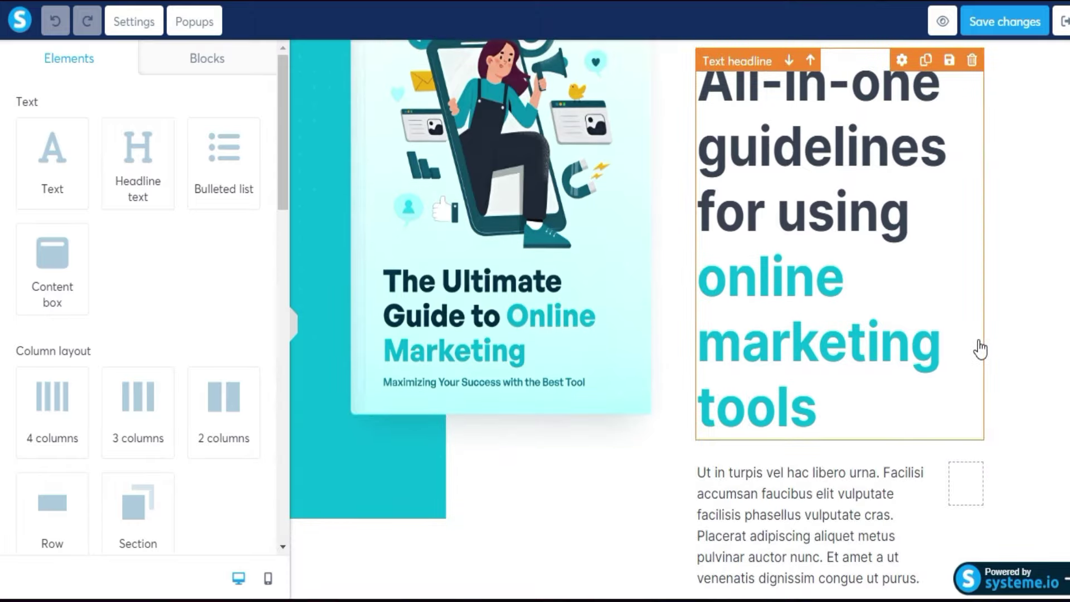
pyautogui.scroll(5, 980, 349)
pyautogui.scroll(1, 980, 349)
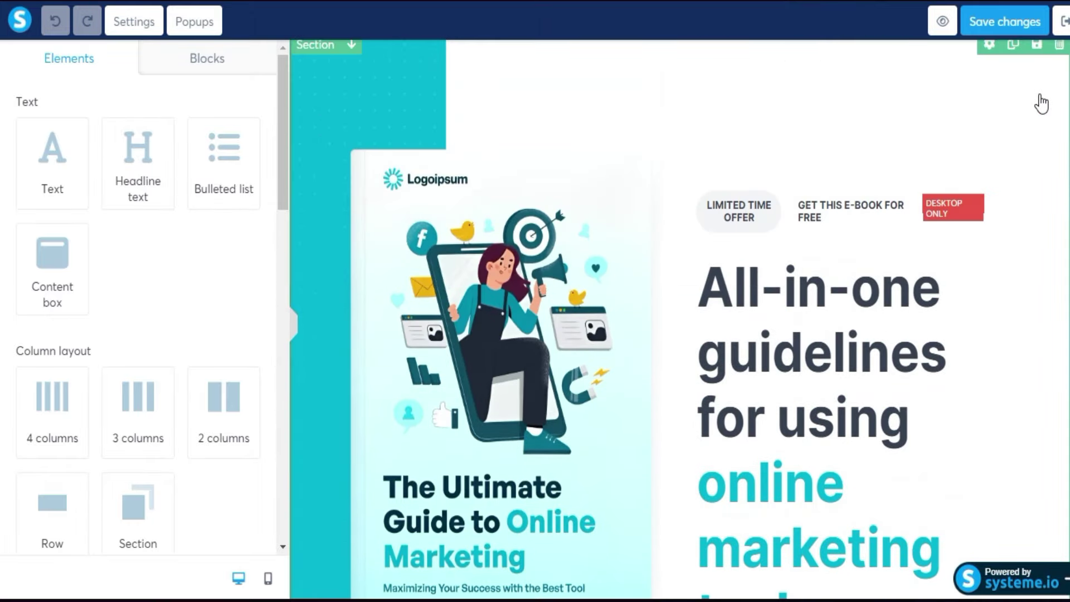
pyautogui.click(1058, 56)
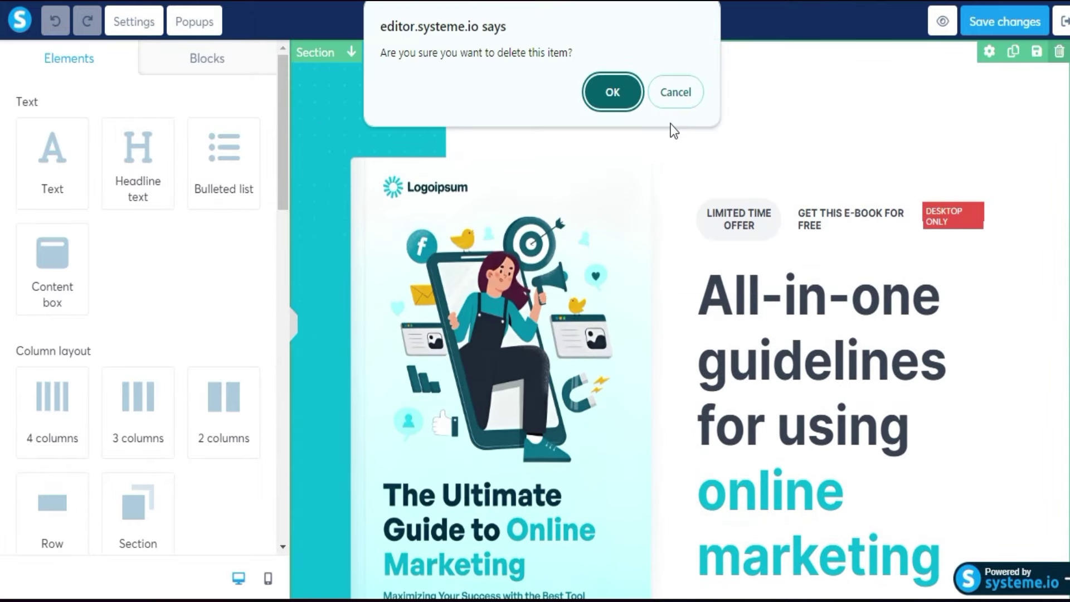
pyautogui.click(611, 89)
pyautogui.click(1060, 56)
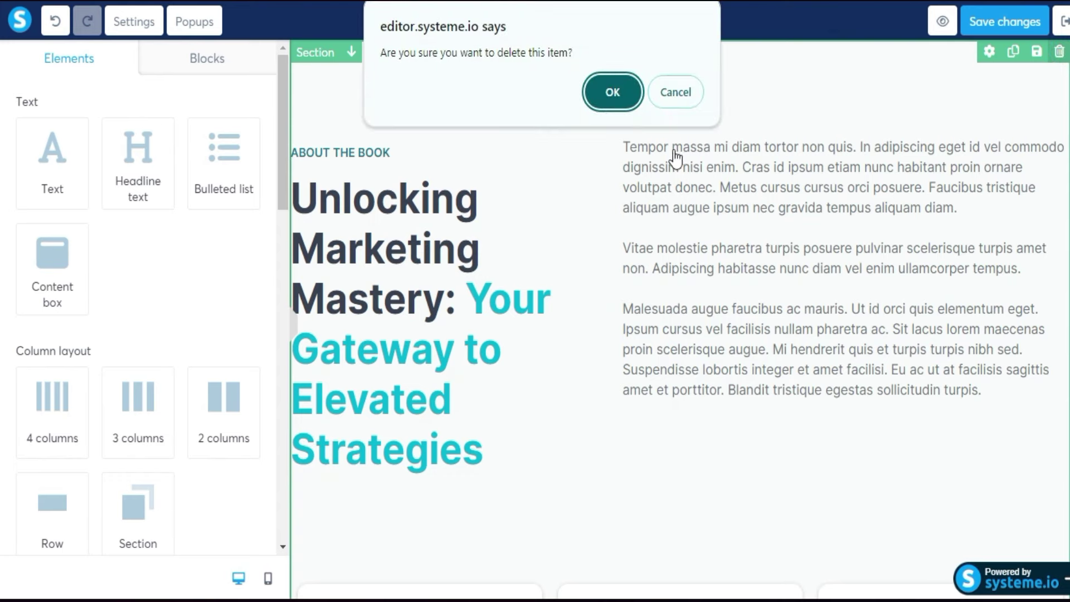
pyautogui.click(612, 92)
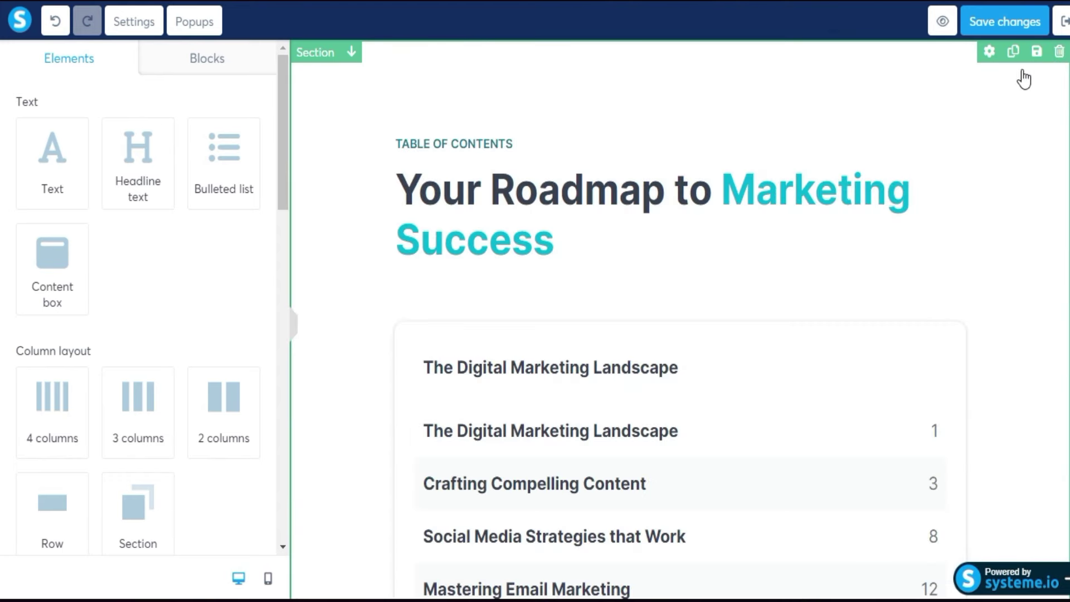
pyautogui.click(1058, 52)
pyautogui.click(611, 91)
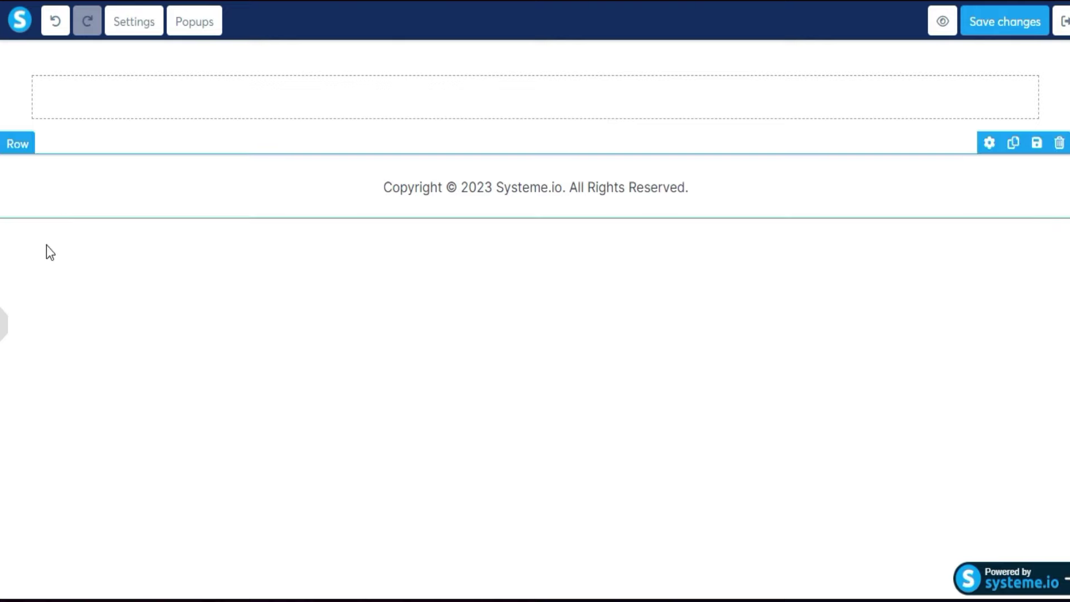
# Add a row to the empty section above the footer and set each of its four corner radii to 5
pyautogui.click(5, 322)
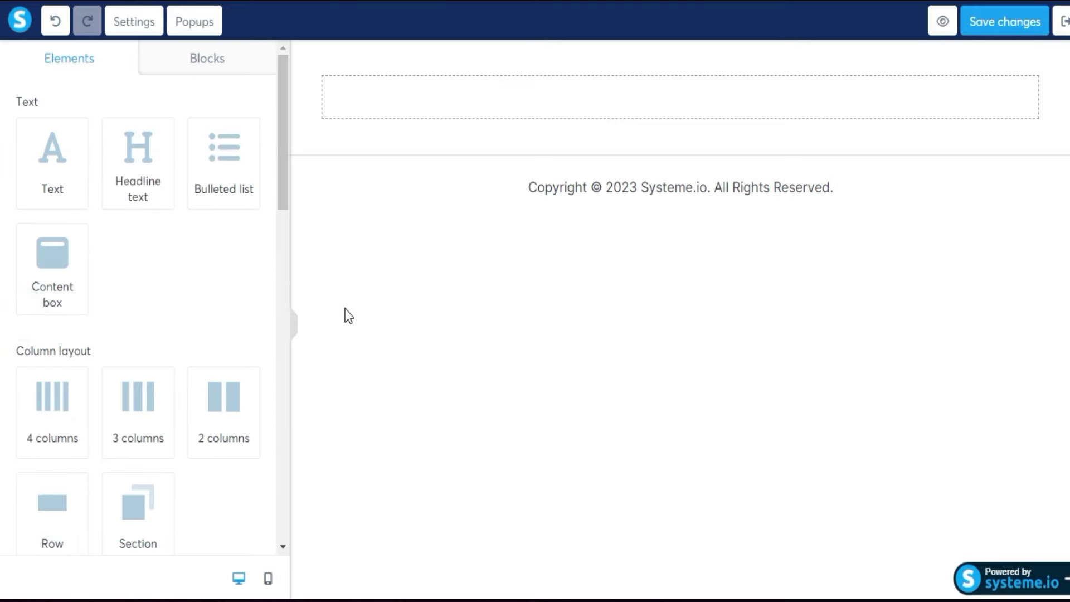
pyautogui.moveTo(72, 488); pyautogui.dragTo(489, 88)
pyautogui.click(446, 118)
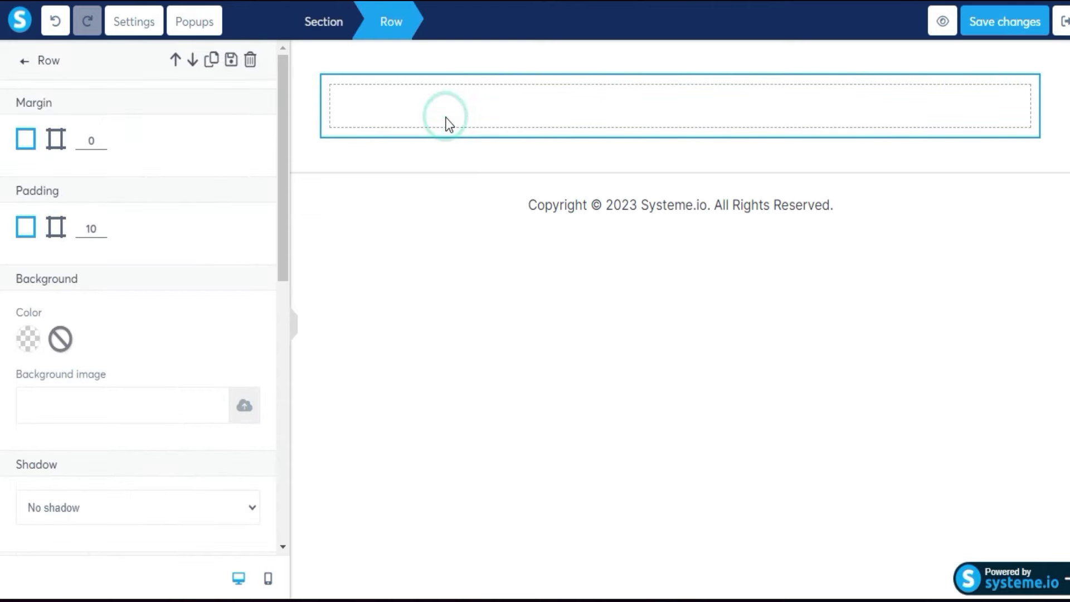
pyautogui.scroll(-6, 133, 309)
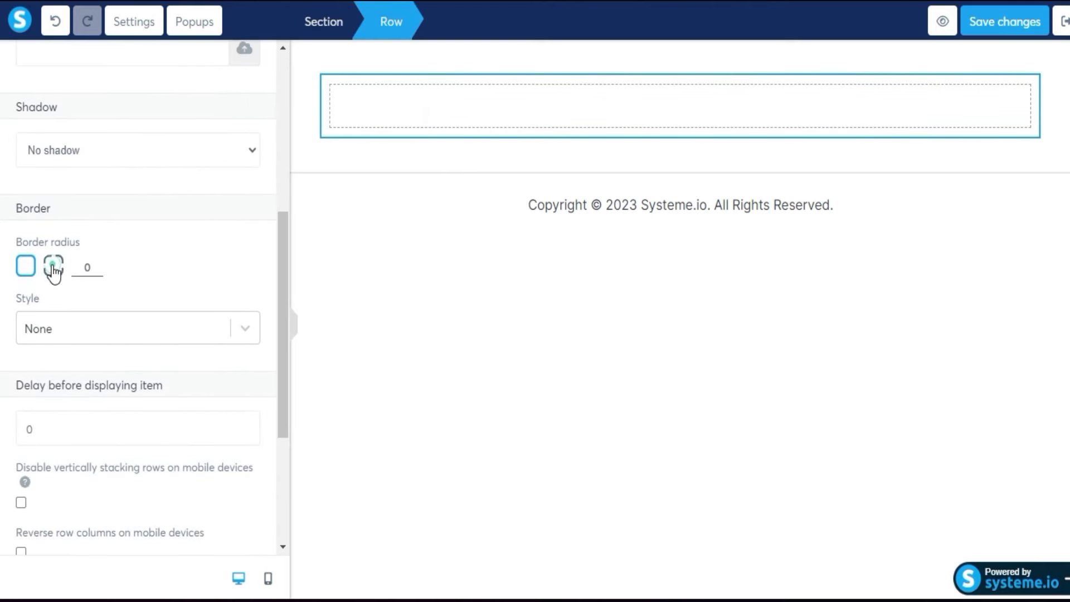
pyautogui.click(53, 267)
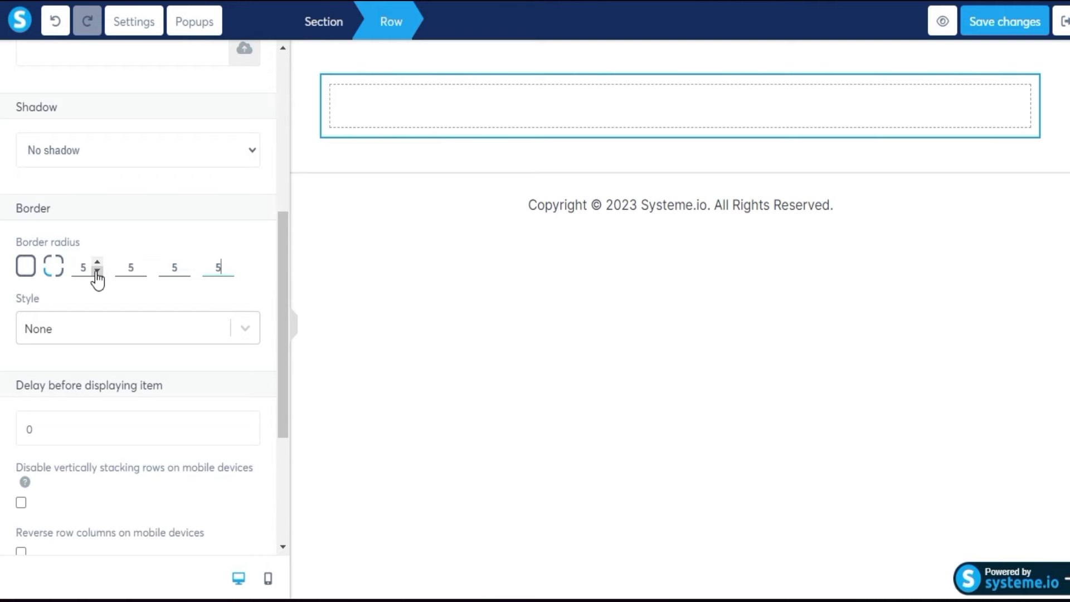
# Apply the Blurry shadow style to the row
pyautogui.scroll(-4, 272, 266)
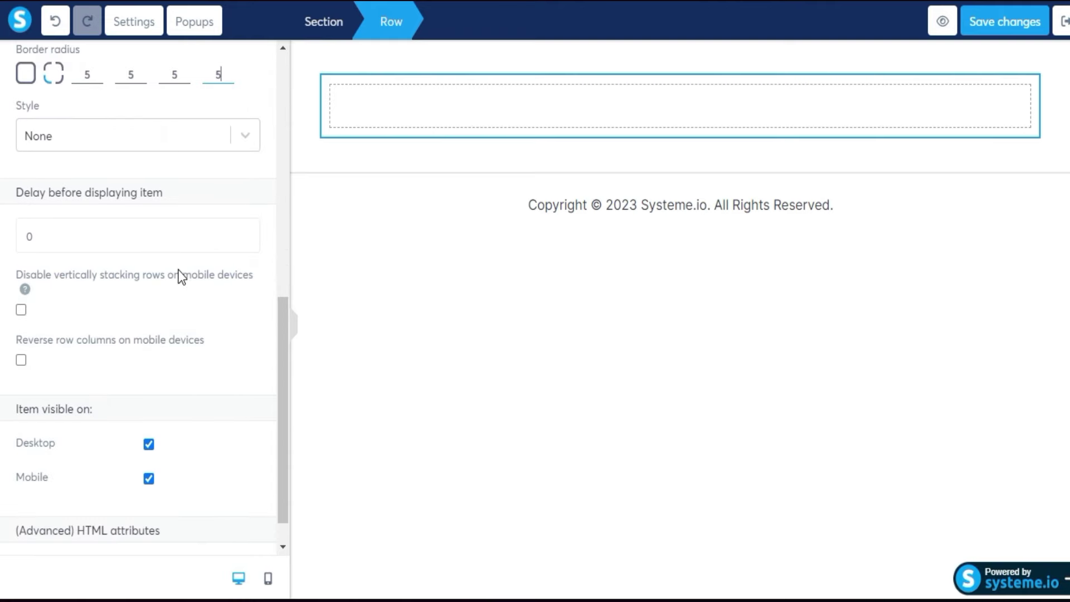
pyautogui.scroll(4, 171, 268)
pyautogui.click(108, 200)
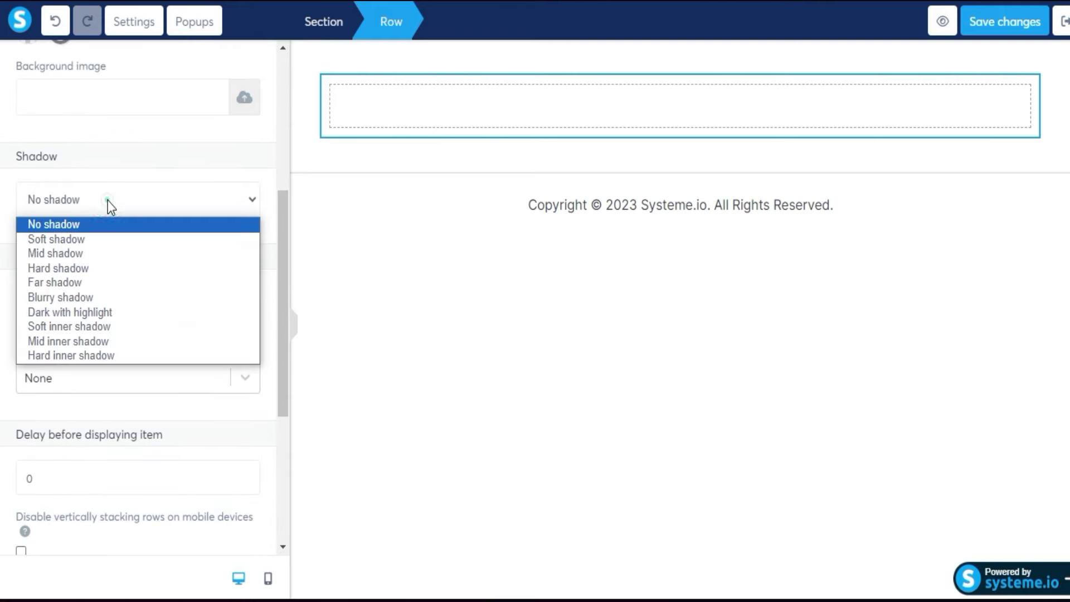
pyautogui.click(76, 298)
pyautogui.click(357, 223)
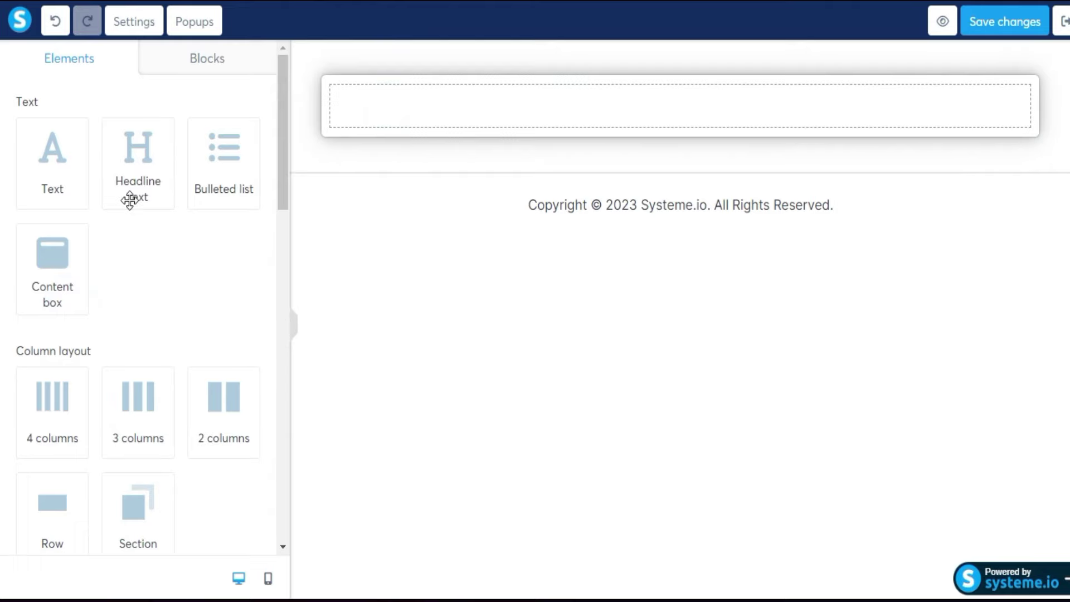
# Add a headline text element to the row and place an image element below it
pyautogui.moveTo(132, 198); pyautogui.dragTo(486, 117)
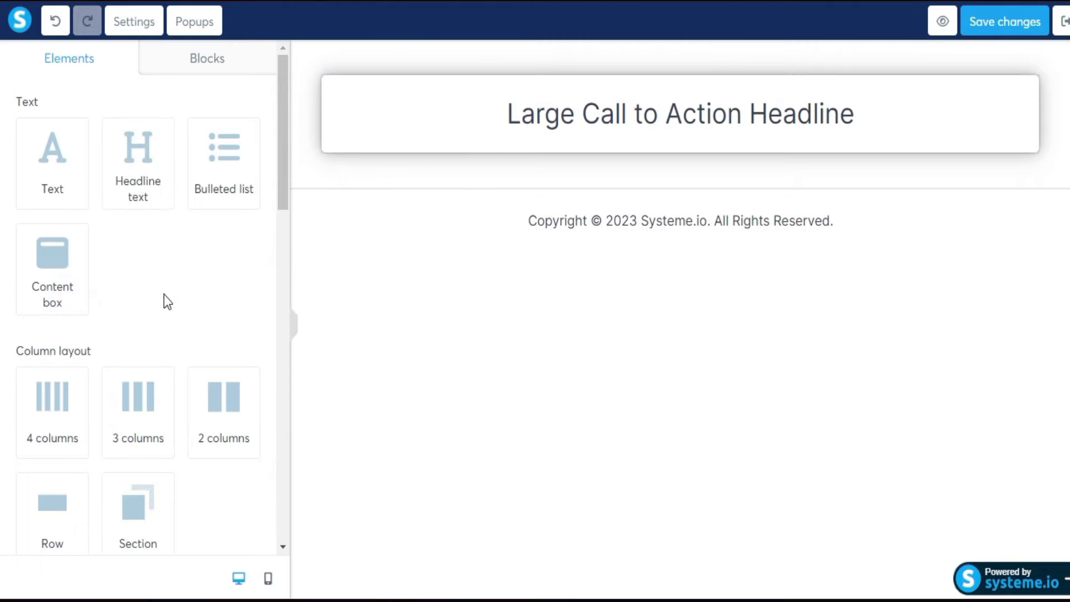
pyautogui.scroll(-9, 164, 294)
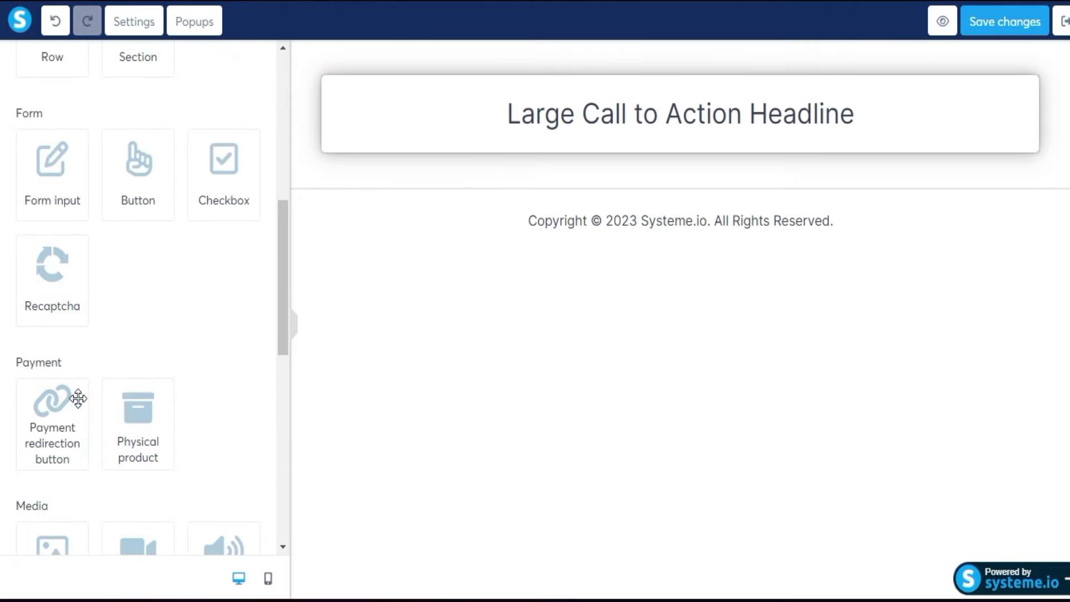
pyautogui.scroll(-3, 97, 397)
pyautogui.moveTo(77, 432); pyautogui.dragTo(487, 127)
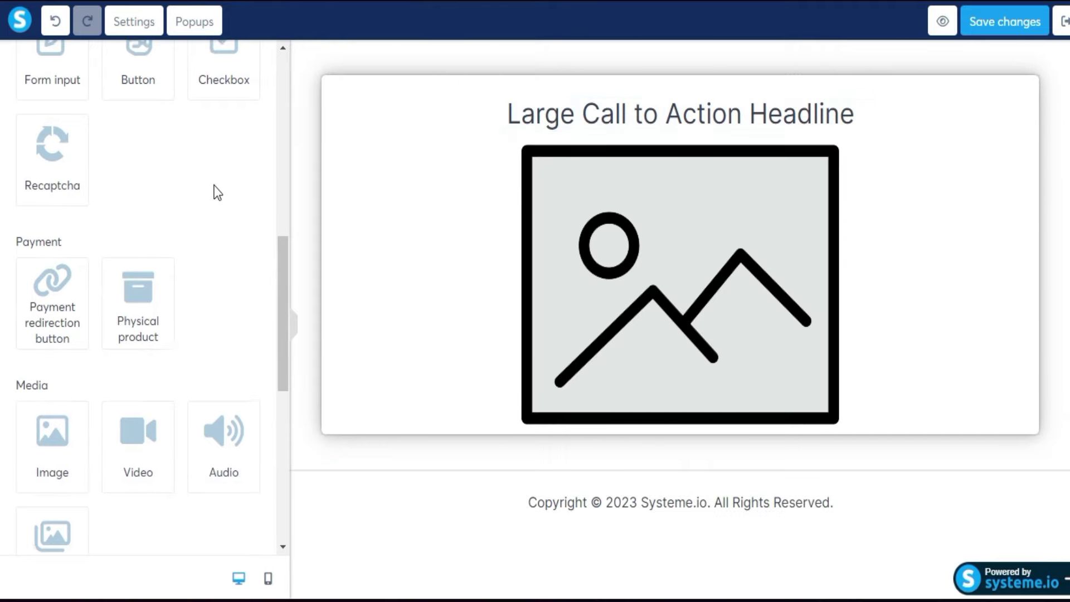
# Add a text paragraph below the image and a button beneath the paragraph
pyautogui.scroll(9, 212, 191)
pyautogui.scroll(2, 149, 127)
pyautogui.moveTo(59, 143); pyautogui.dragTo(467, 357)
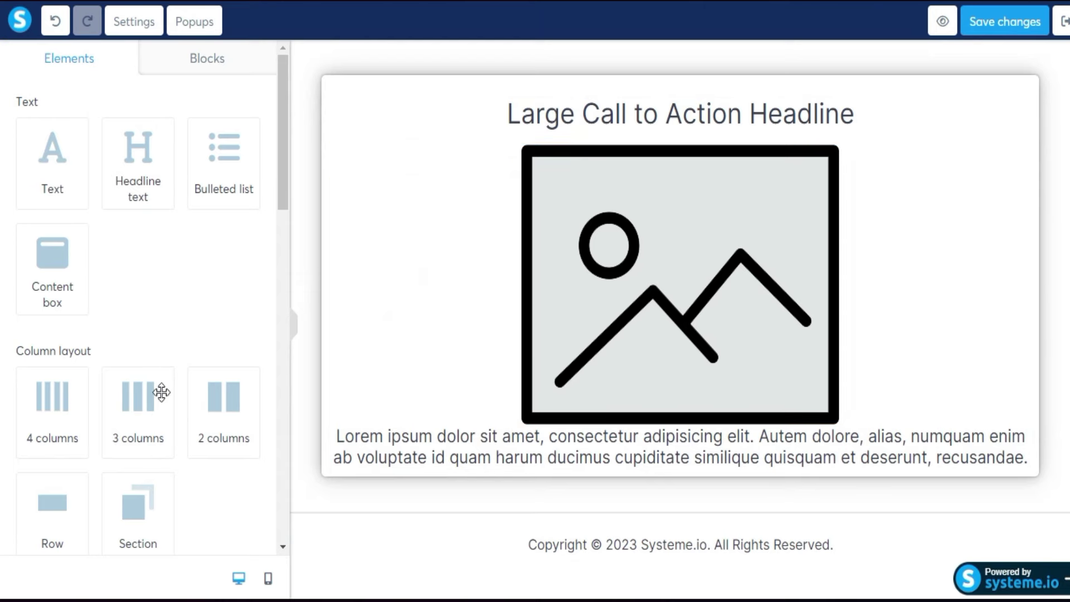
pyautogui.scroll(-6, 179, 339)
pyautogui.scroll(-1, 181, 344)
pyautogui.moveTo(140, 262); pyautogui.dragTo(474, 457)
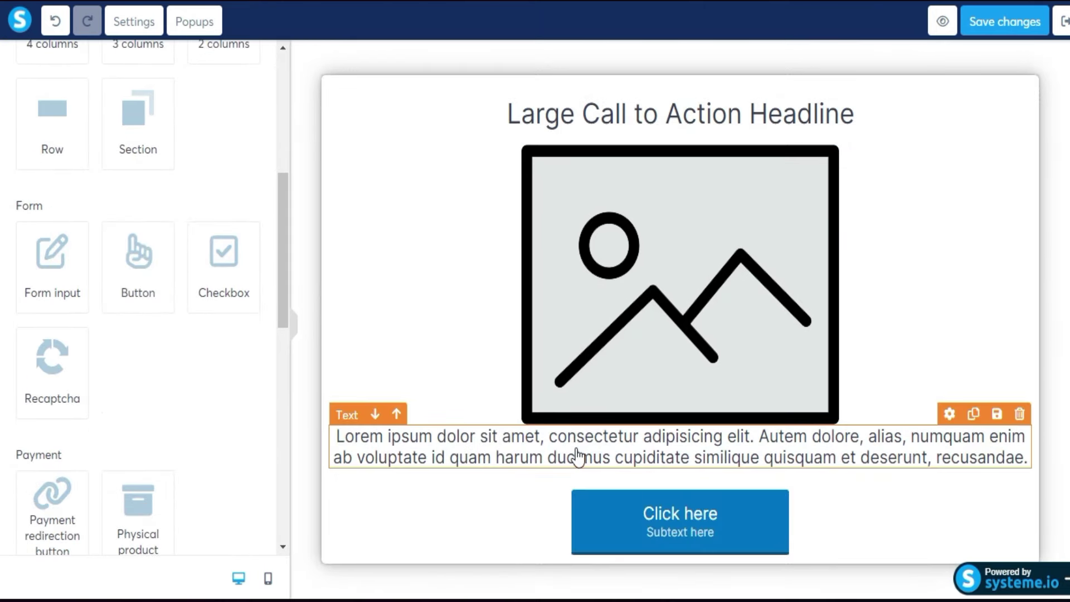
# Replace the headline with bold "Exotic Rice Method Melts Fat Cells" and format it as a black H1 with font size 70 and line height 60
pyautogui.tripleClick(615, 112)
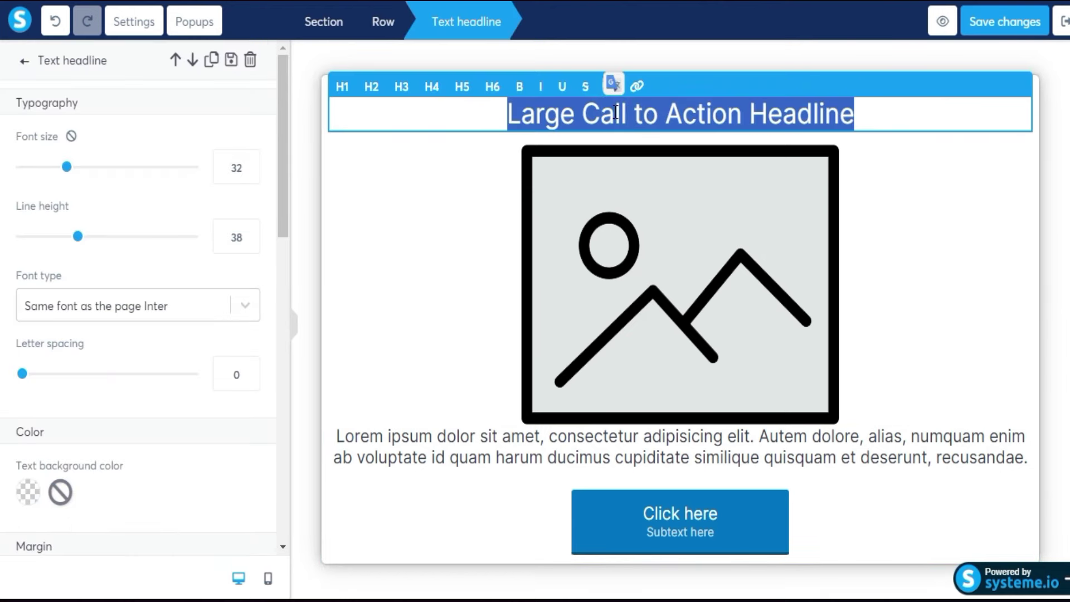
pyautogui.write('Exotic Rice Method Melts Fat Cells')
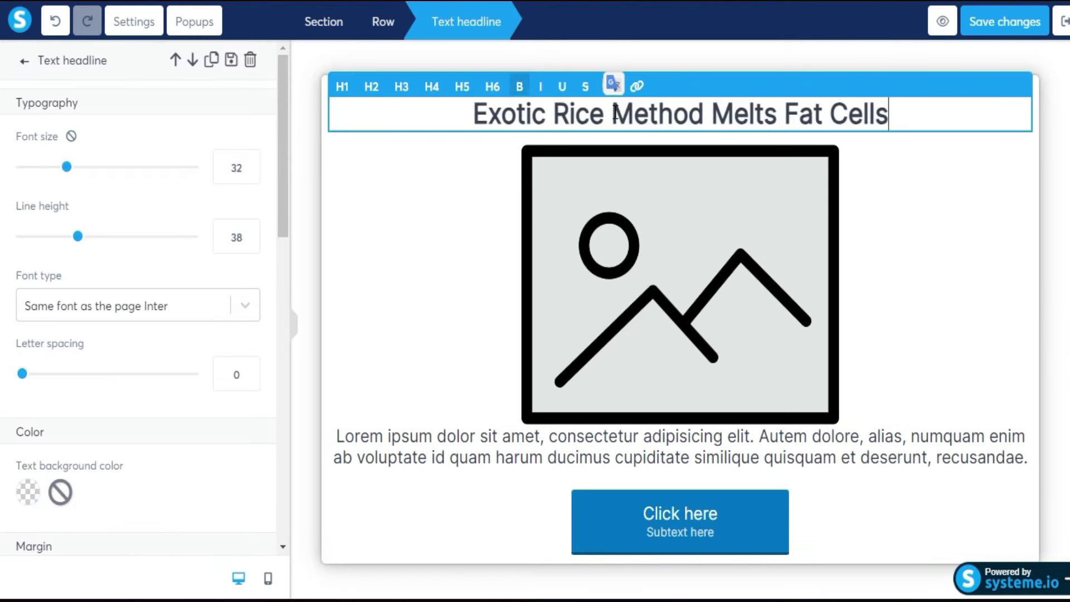
pyautogui.tripleClick(477, 115)
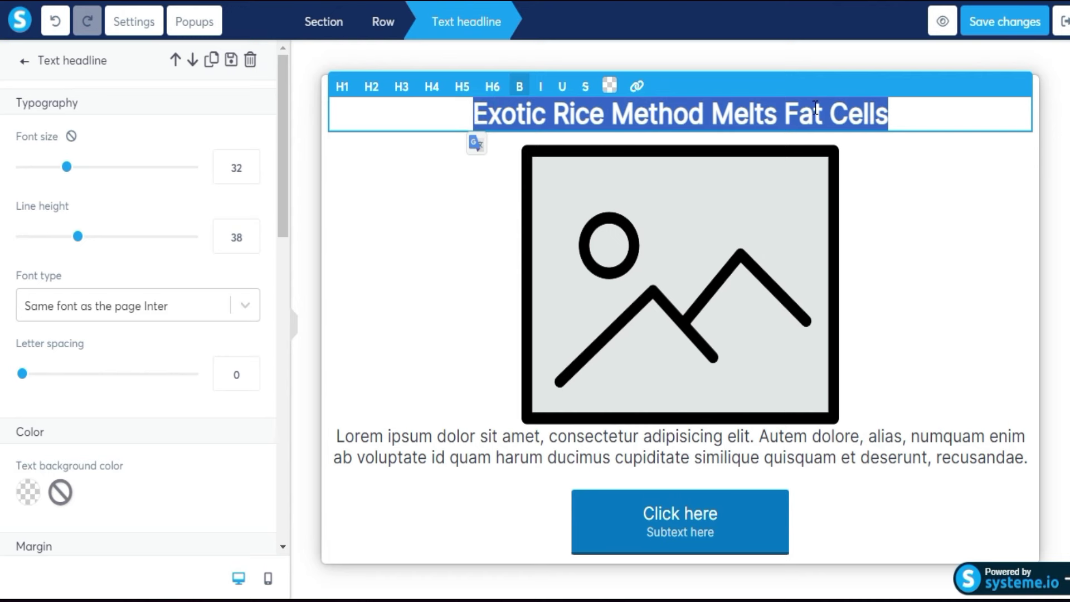
pyautogui.click(339, 93)
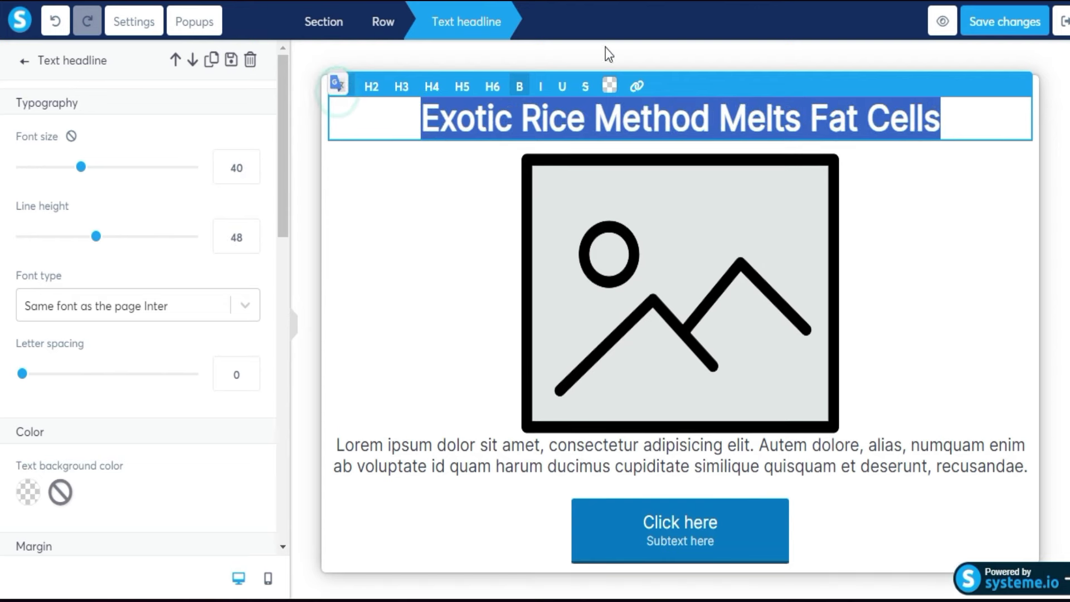
pyautogui.click(610, 85)
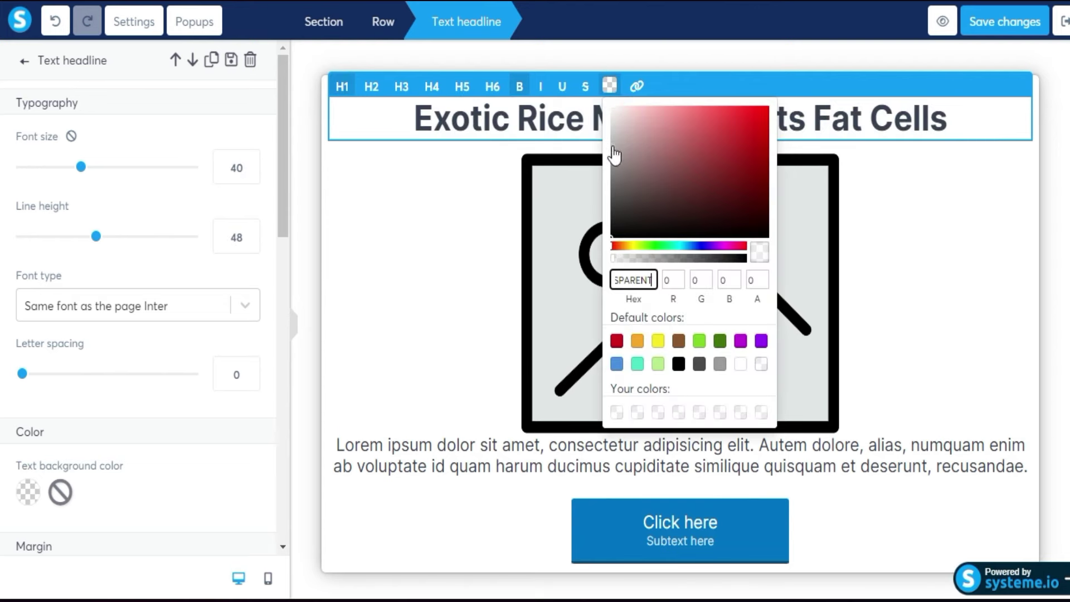
pyautogui.click(678, 363)
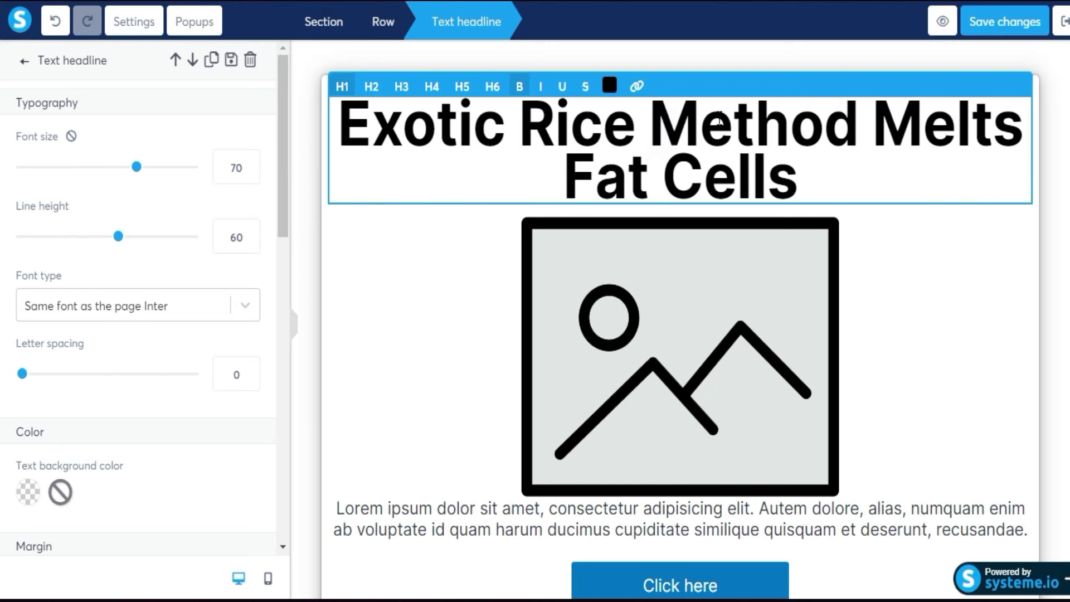
# Color the words "Melts Fat" in the headline dark green and check the headline at full page width
pyautogui.moveTo(886, 121); pyautogui.dragTo(646, 179)
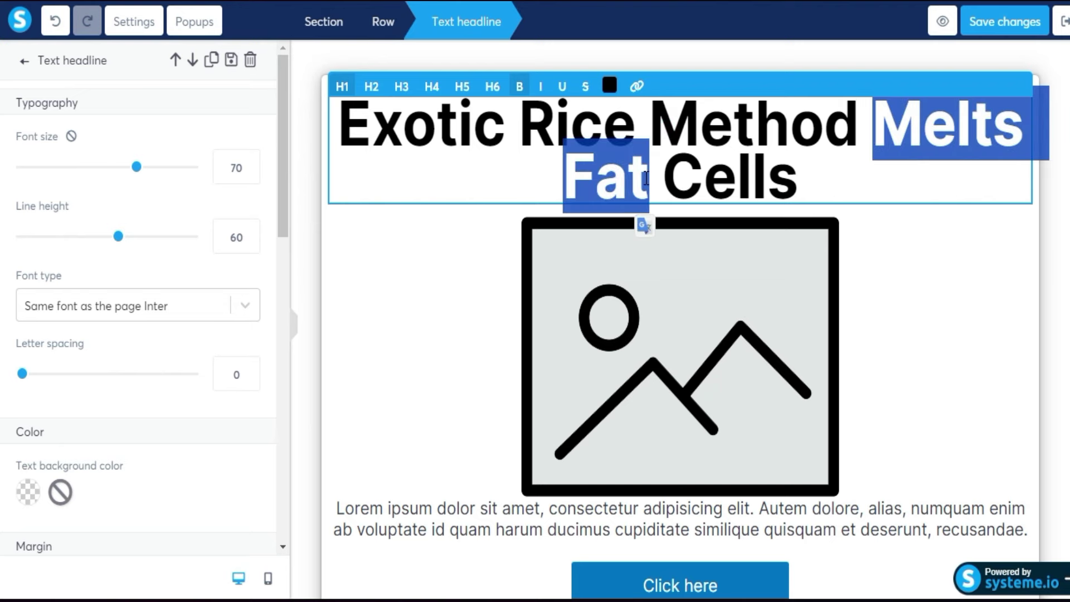
pyautogui.click(609, 86)
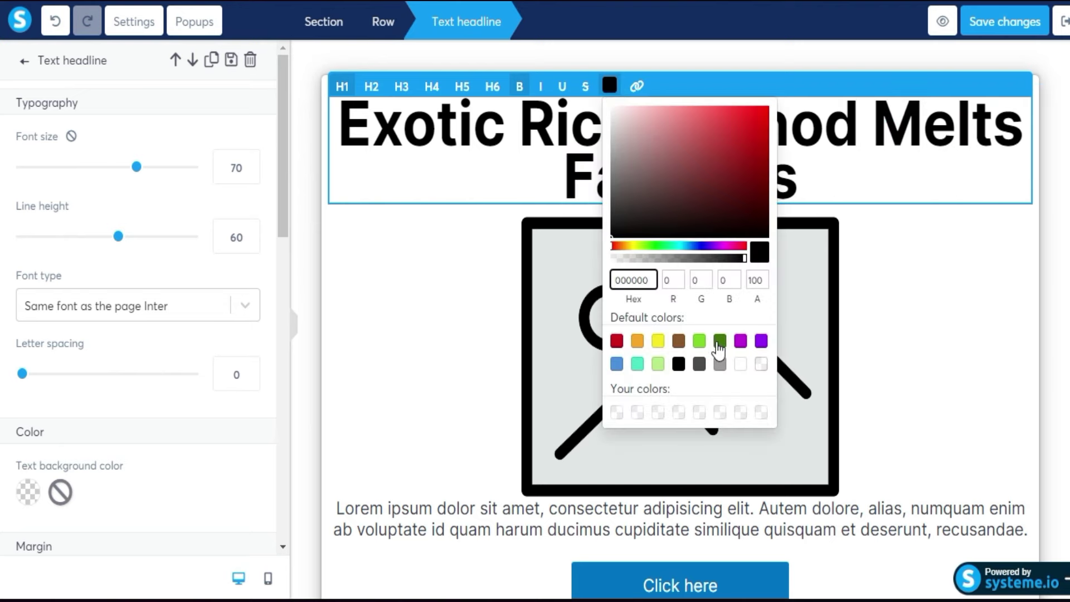
pyautogui.click(719, 341)
pyautogui.click(289, 323)
pyautogui.click(262, 324)
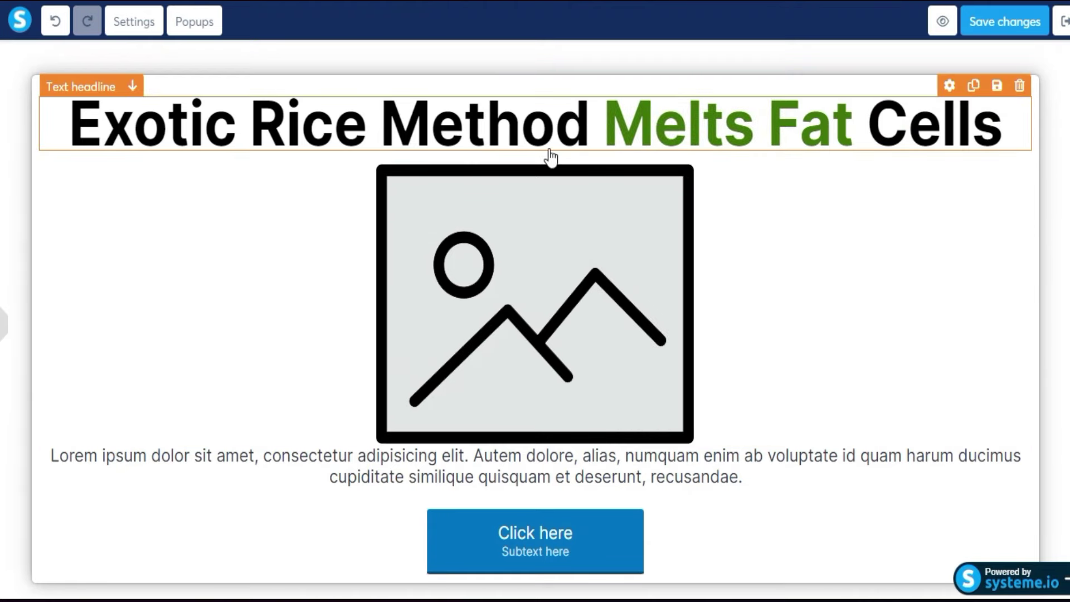
pyautogui.click(4, 317)
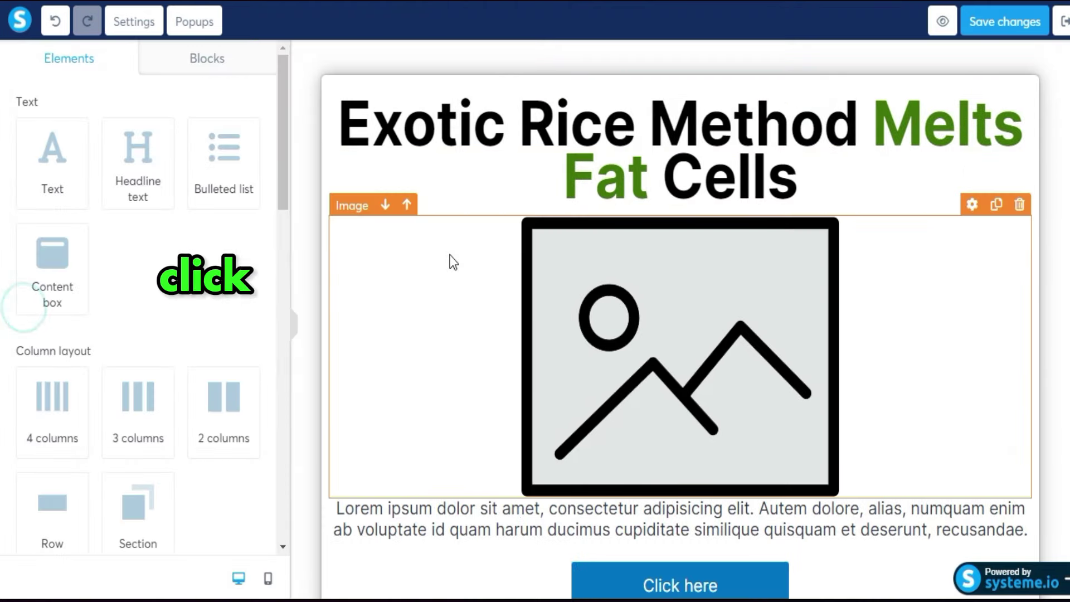
# Upload ntu.jpg into the image element below the headline and set its image size to 600
pyautogui.click(532, 277)
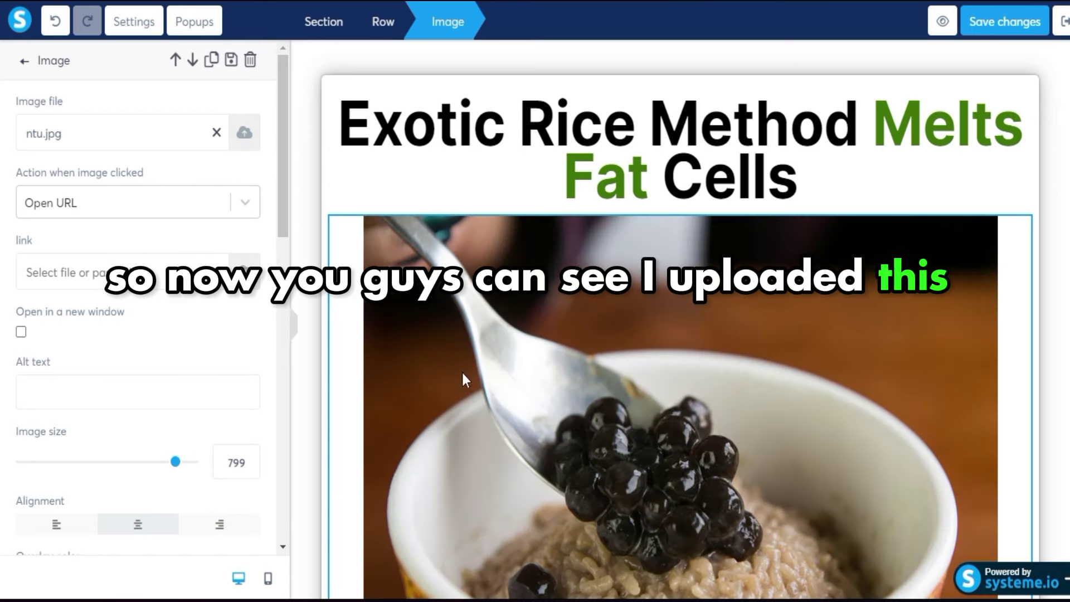
pyautogui.doubleClick(226, 466)
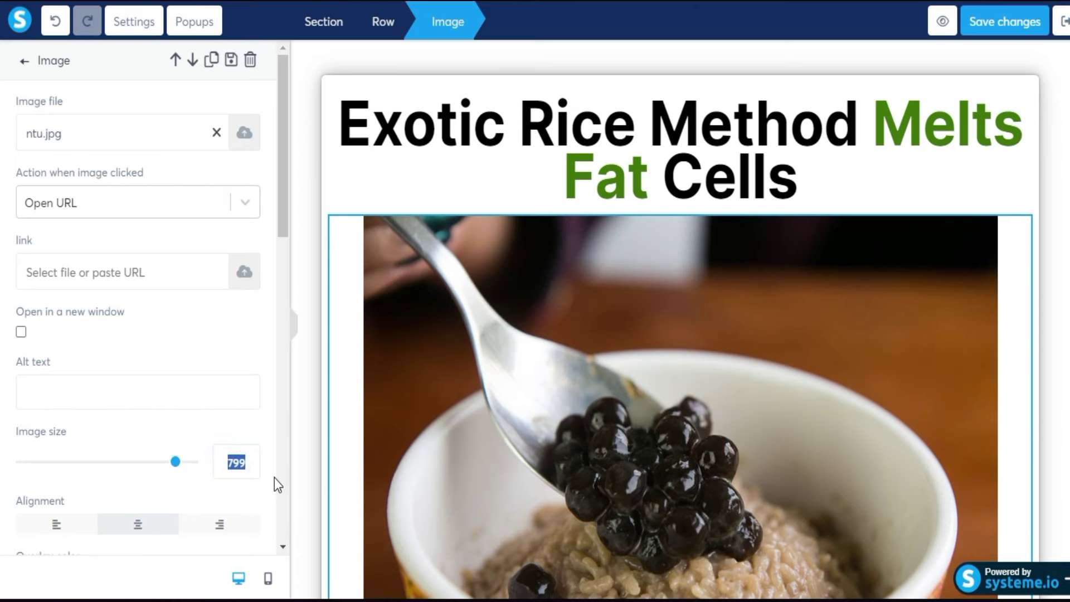
pyautogui.write('600')
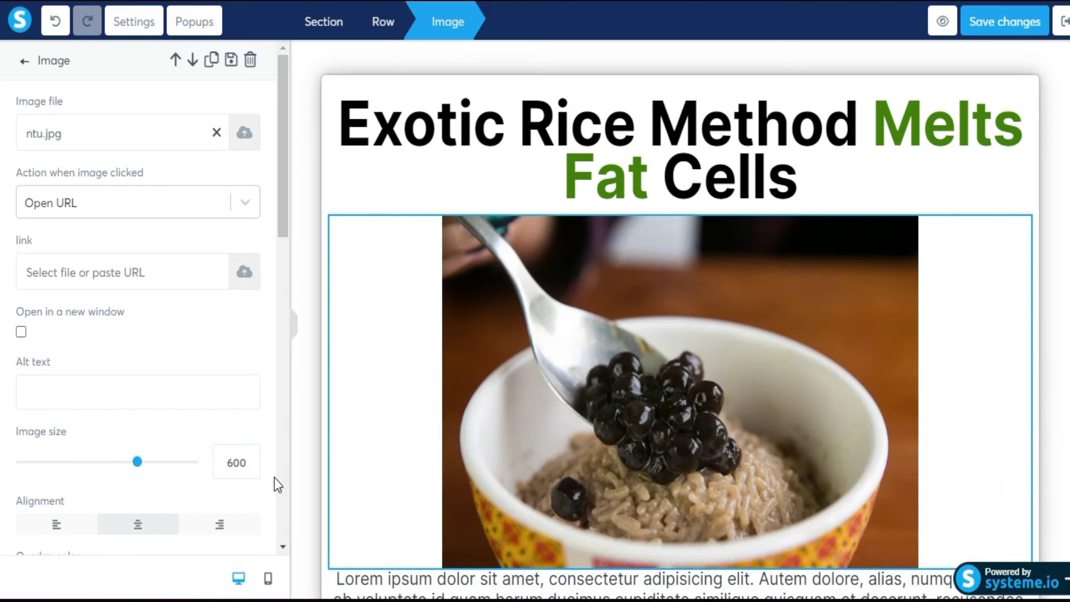
# Set each of the image's four corner radii to 5 and apply the Blurry shadow style
pyautogui.scroll(-9, 197, 376)
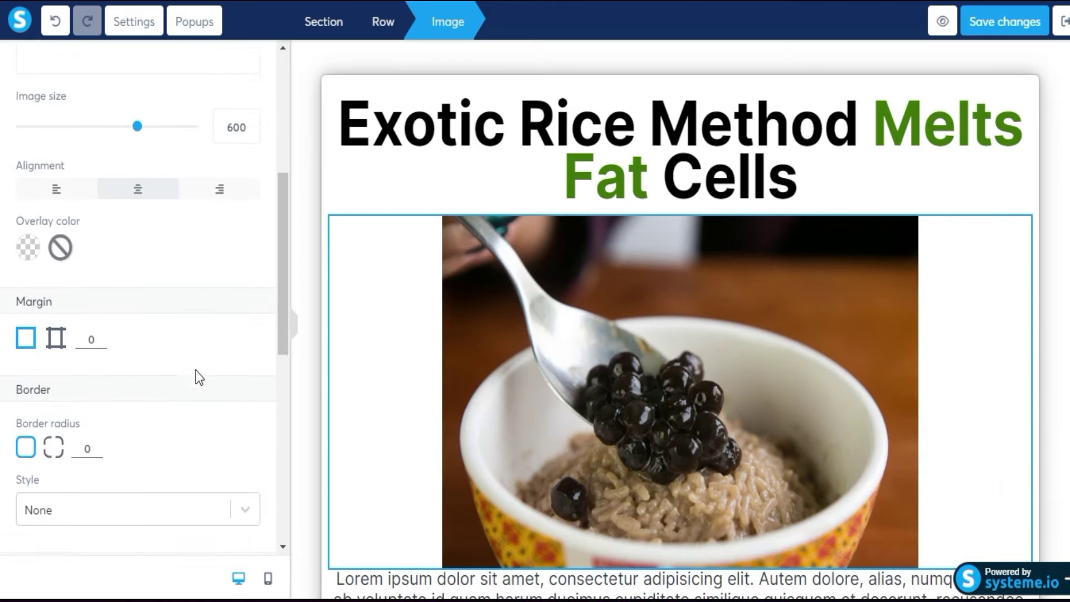
pyautogui.scroll(-1, 196, 370)
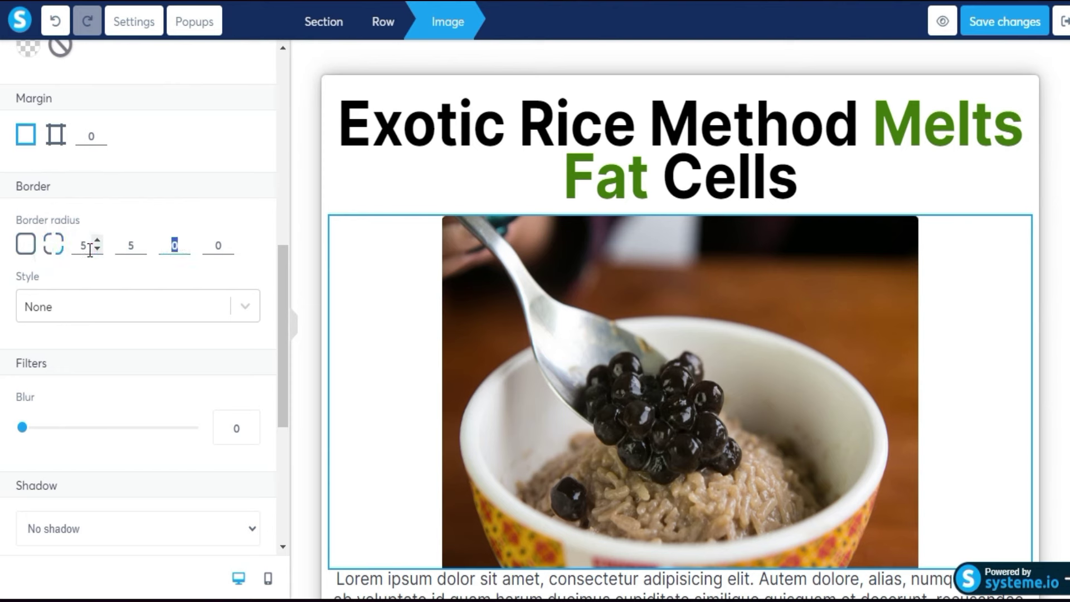
pyautogui.scroll(-5, 127, 399)
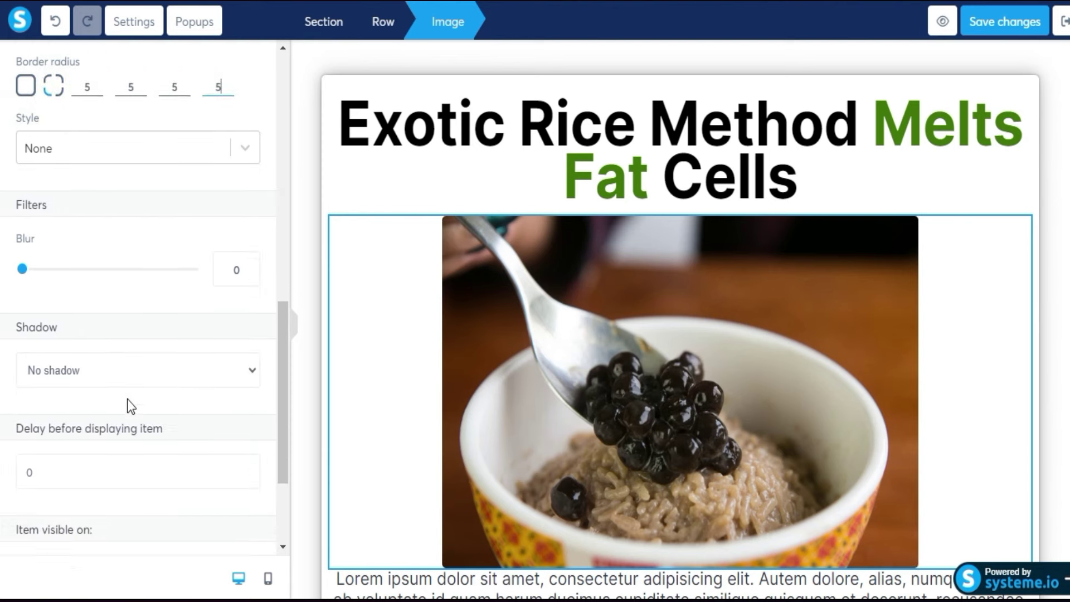
pyautogui.click(105, 220)
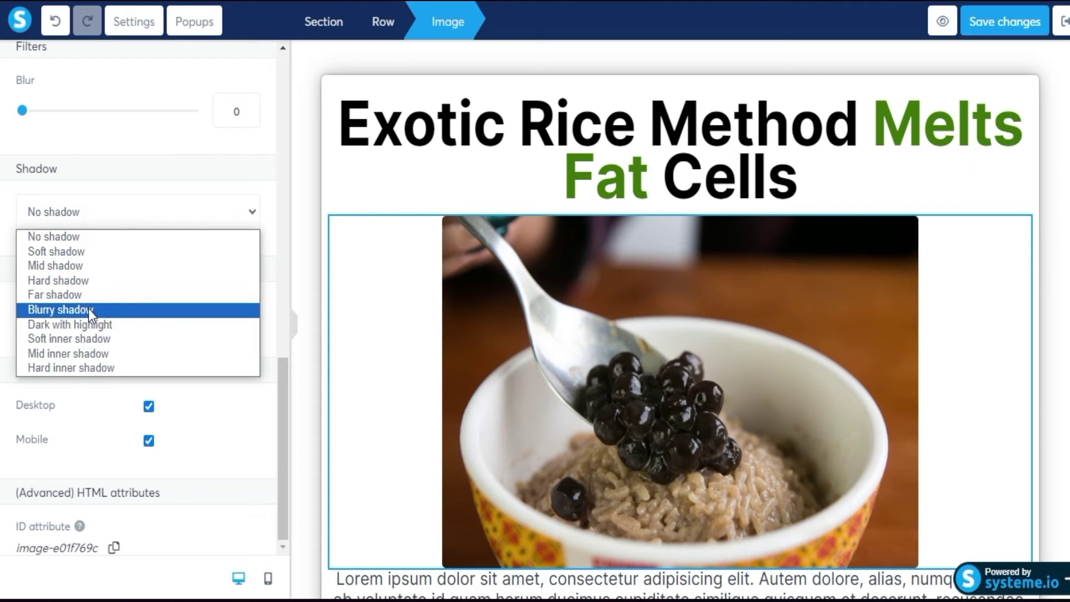
pyautogui.click(88, 310)
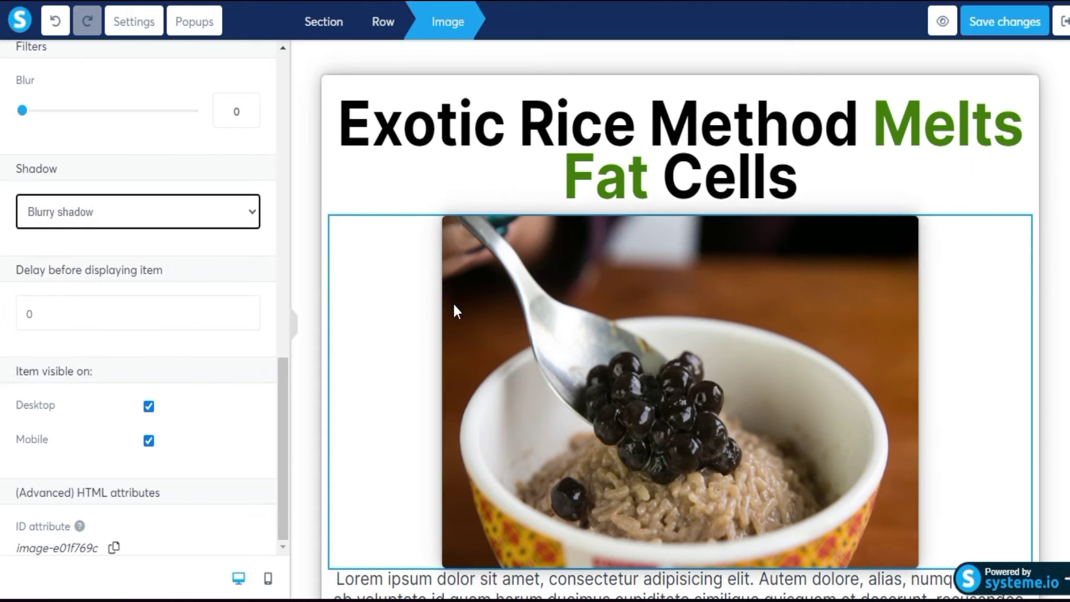
# Replace the placeholder paragraph below the image with the copied 5-Second Morning Weight Loss Ritual story and left-align it
pyautogui.scroll(-4, 479, 497)
pyautogui.click(428, 397)
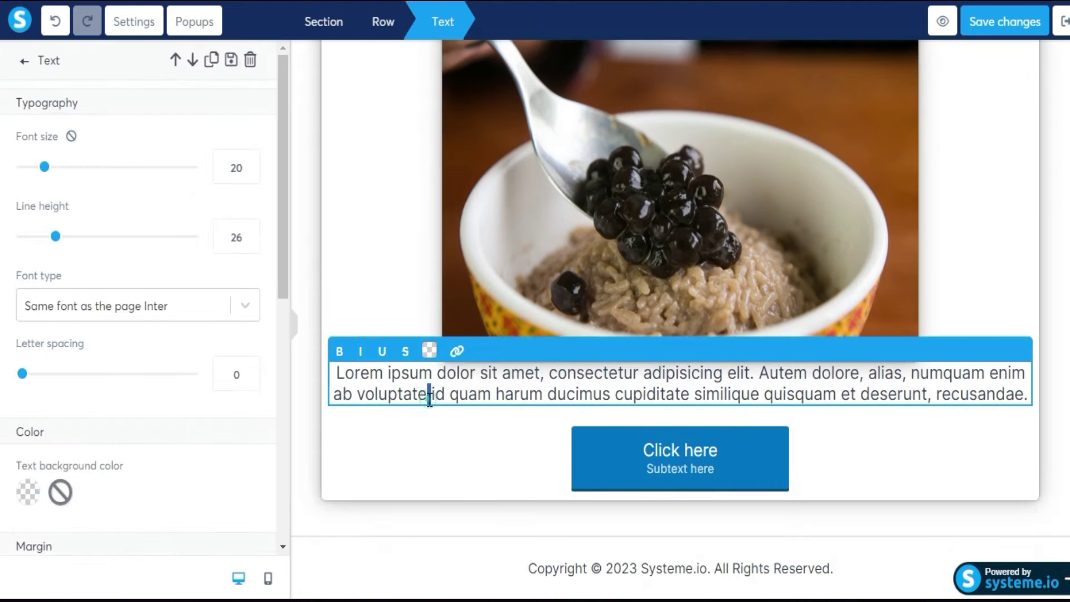
pyautogui.tripleClick(429, 397)
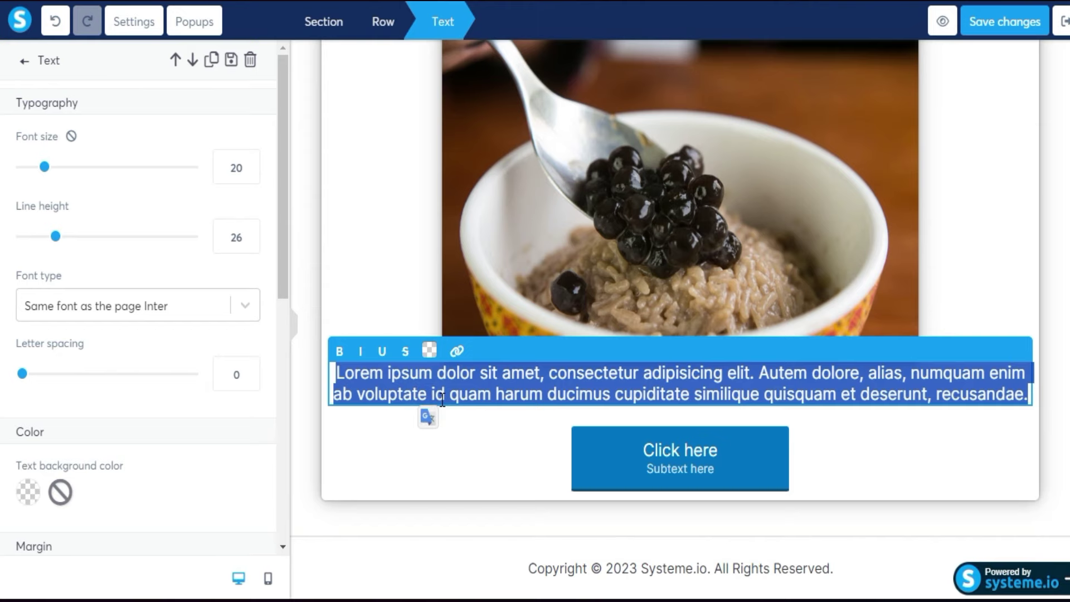
pyautogui.hotkey('ctrl', 'v')
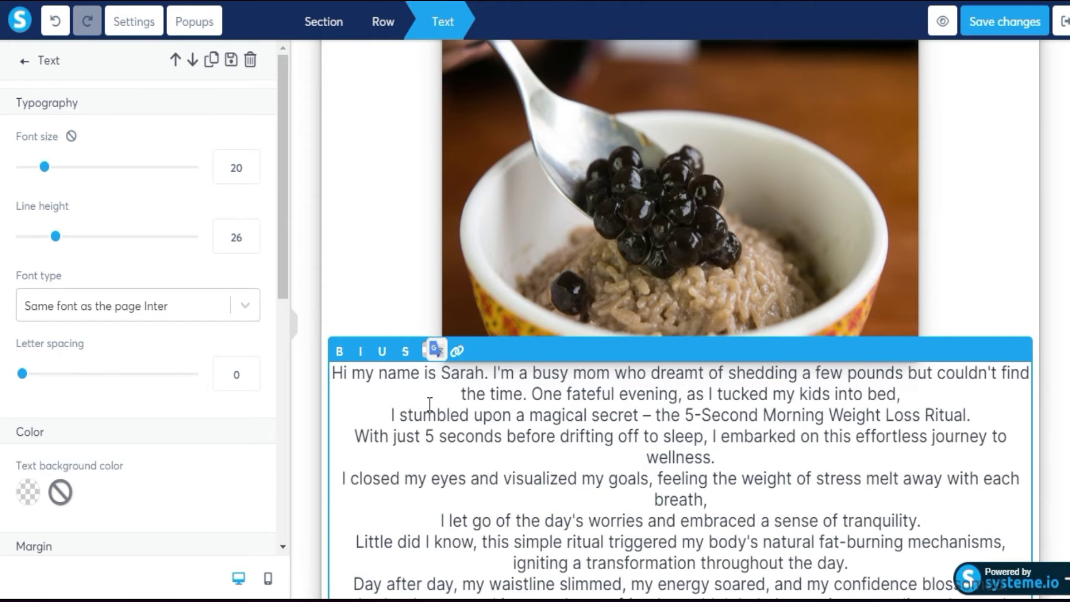
pyautogui.scroll(-1, 430, 404)
pyautogui.hotkey('ctrl', 'a')
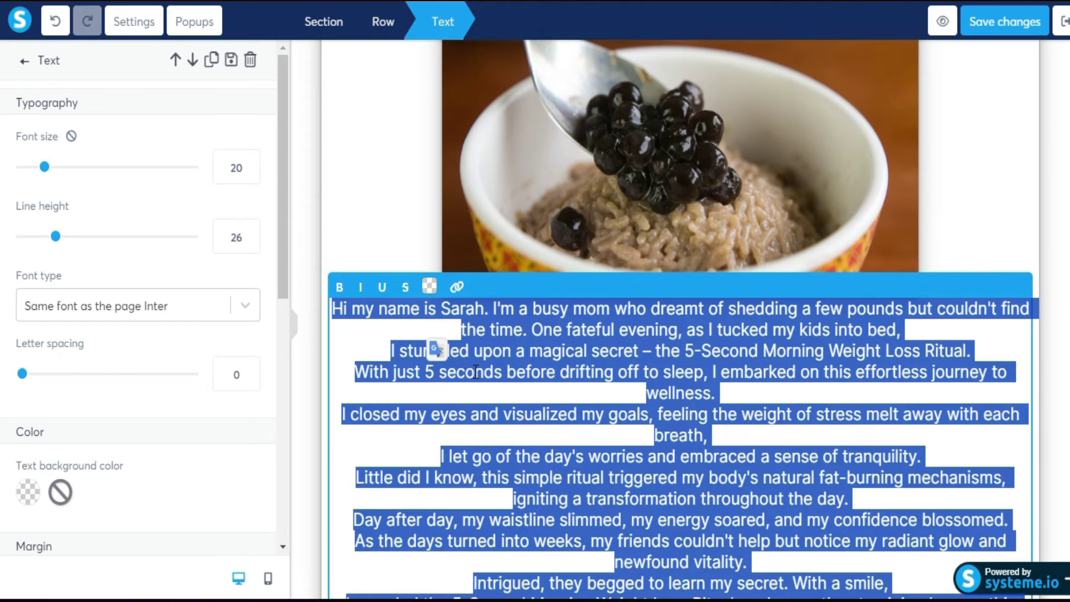
pyautogui.scroll(-9, 108, 375)
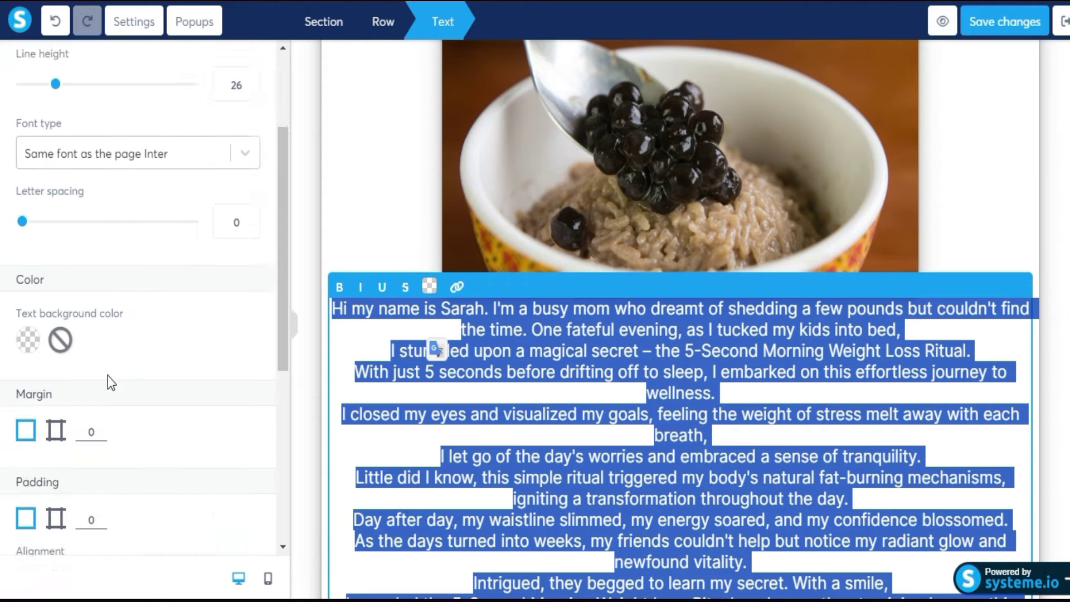
pyautogui.click(57, 226)
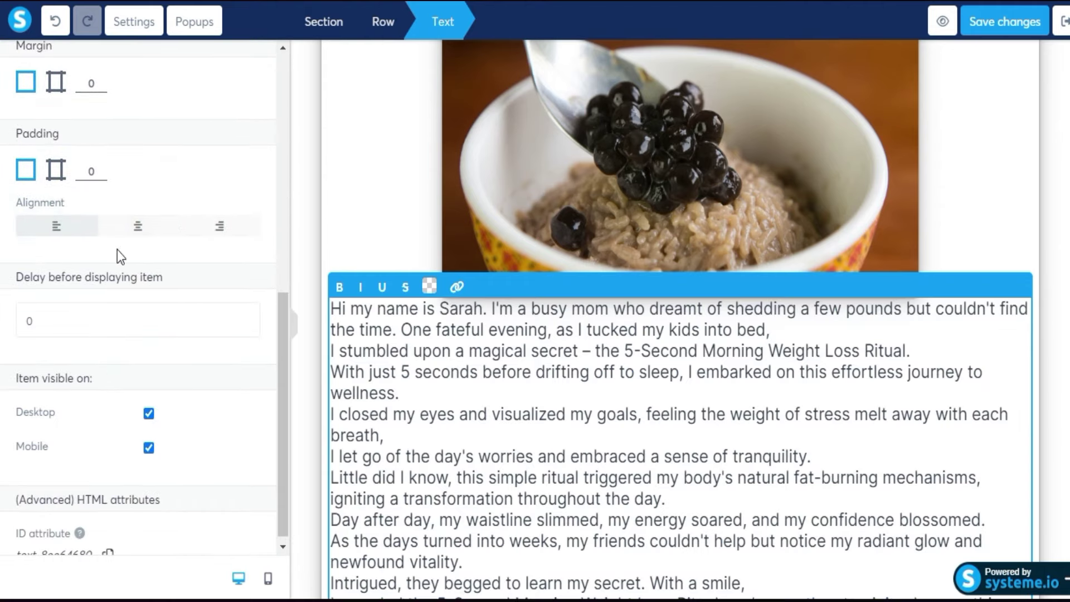
# Change the text color of the whole story to black
pyautogui.doubleClick(485, 324)
pyautogui.hotkey('ctrl', 'a')
pyautogui.click(429, 287)
pyautogui.click(517, 386)
# Insert blank lines between the story's sentences to break it into short, separate paragraphs
pyautogui.click(797, 333)
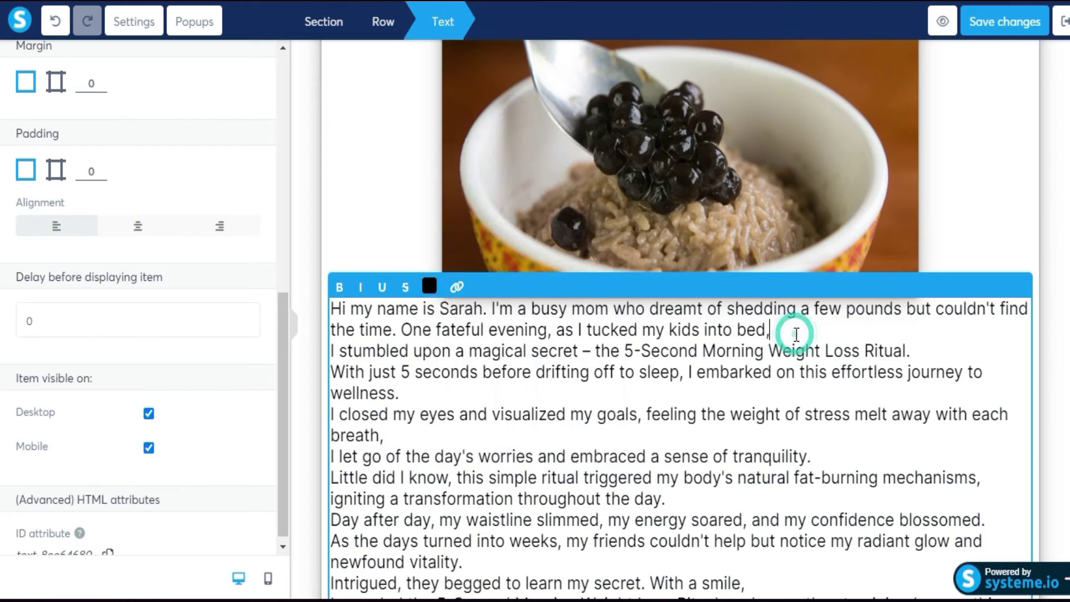
pyautogui.press('Return')
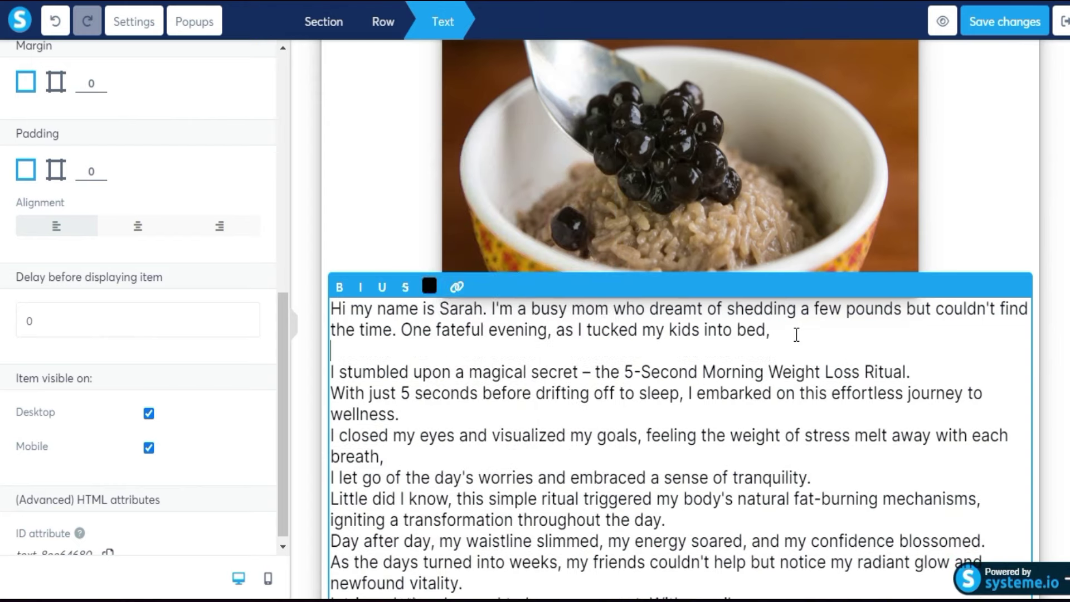
pyautogui.click(616, 421)
pyautogui.press('Return')
pyautogui.scroll(-4, 616, 422)
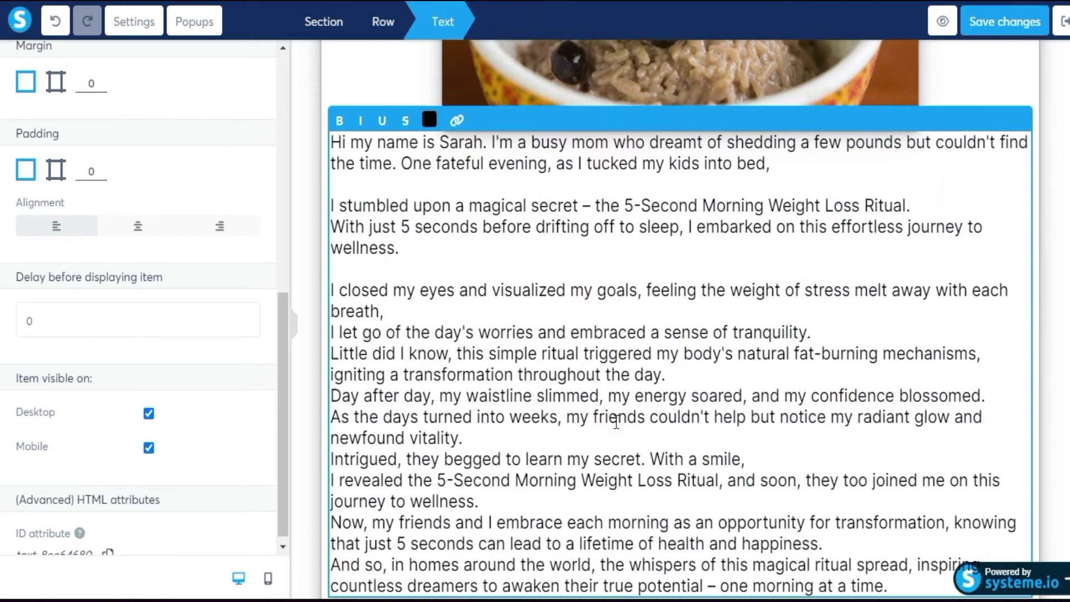
pyautogui.press('Return')
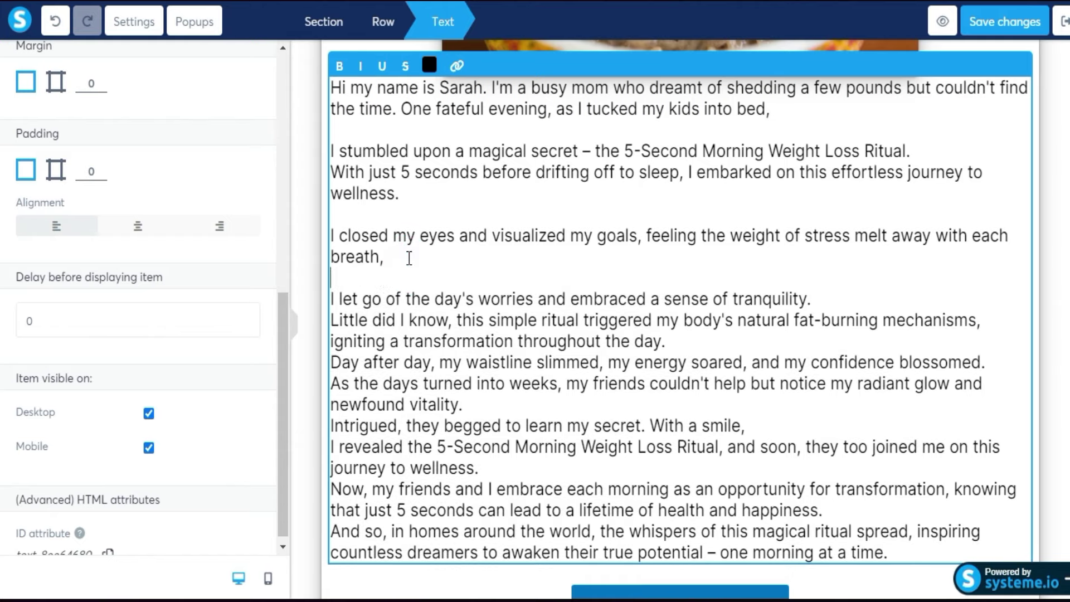
pyautogui.press('Return')
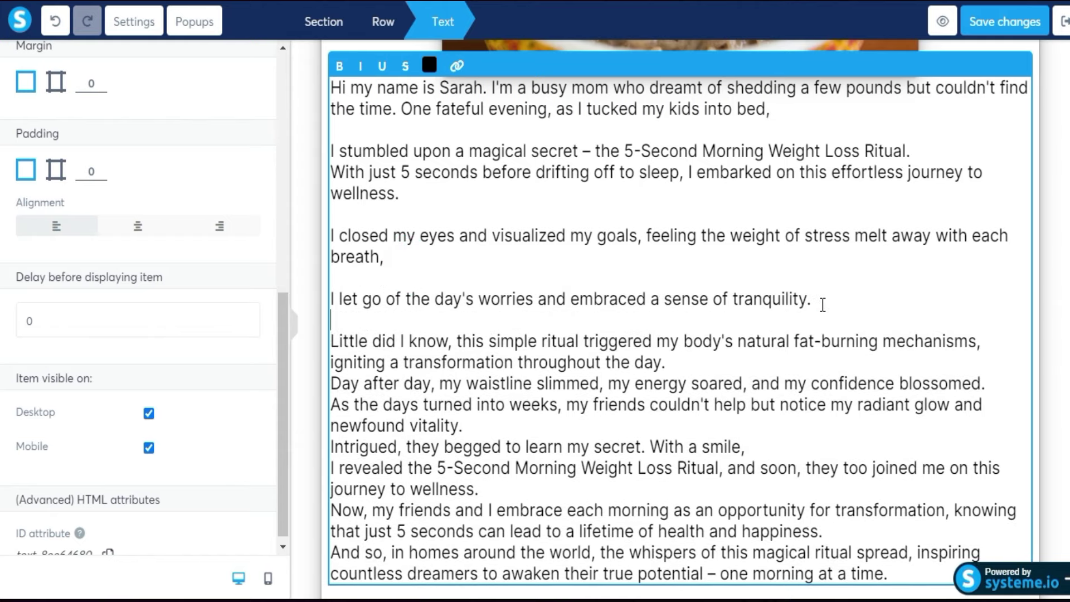
pyautogui.click(1039, 425)
# Remove the subtext from the button below the story and set the button text to "Click To Watch"
pyautogui.scroll(4, 836, 354)
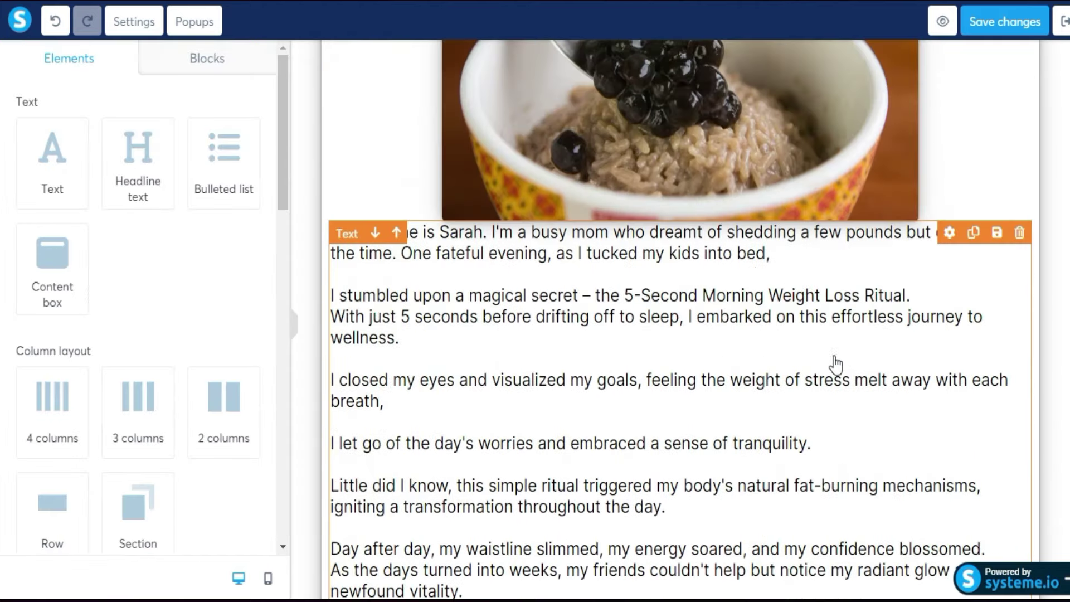
pyautogui.scroll(-5, 794, 401)
pyautogui.scroll(-2, 794, 401)
pyautogui.scroll(3, 791, 402)
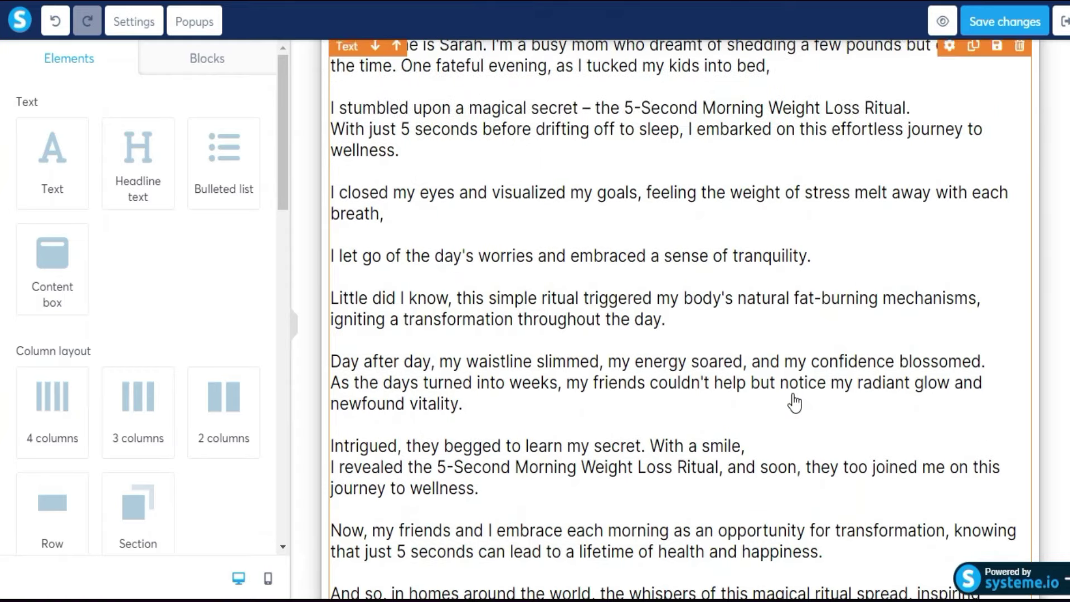
pyautogui.scroll(1, 639, 268)
pyautogui.scroll(-5, 638, 267)
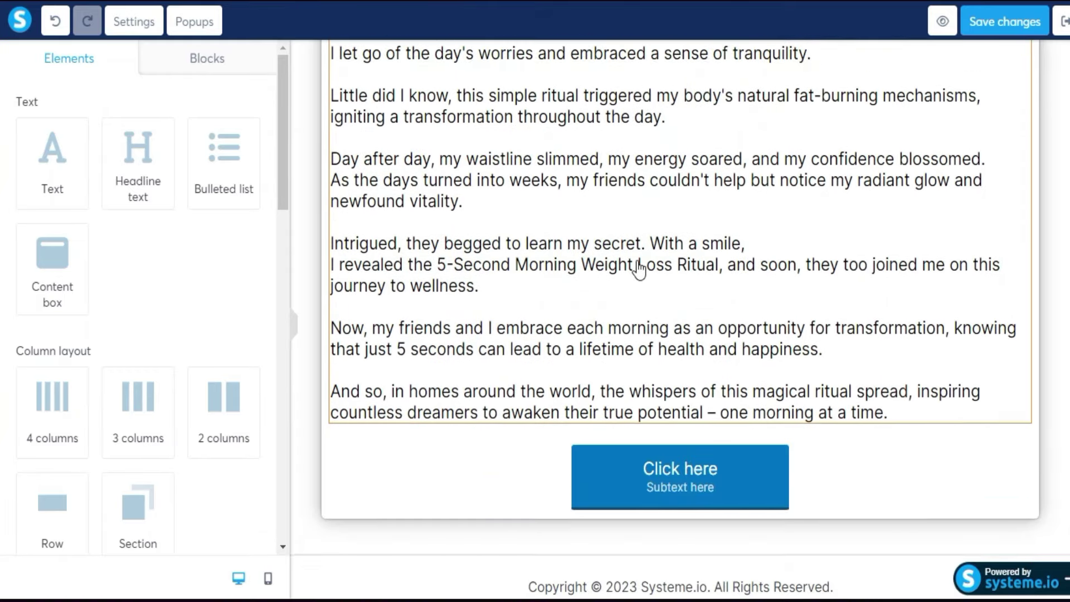
pyautogui.click(584, 463)
pyautogui.scroll(-10, 144, 329)
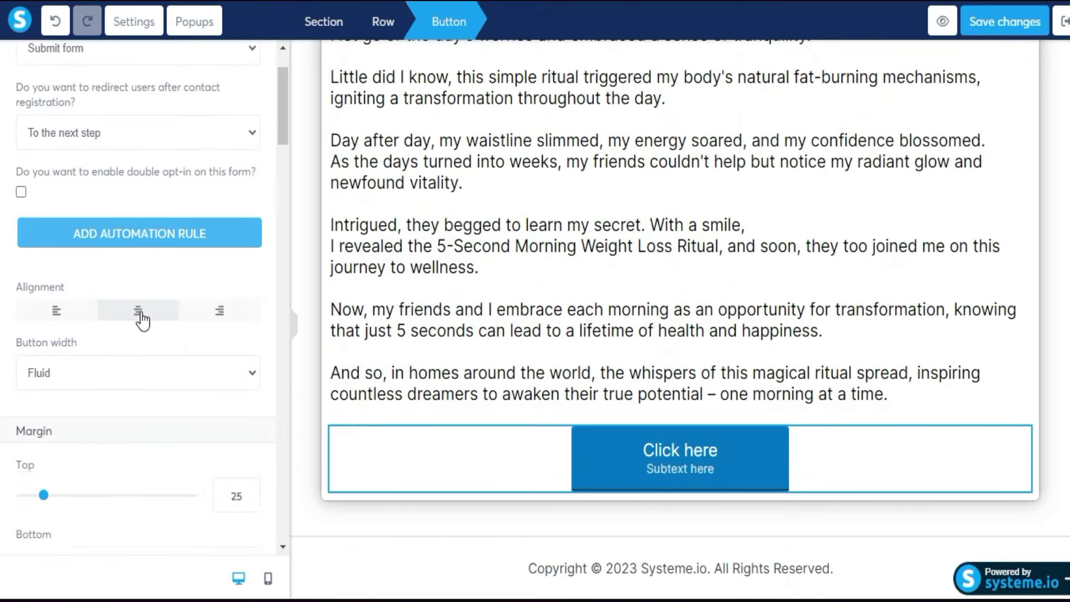
pyautogui.scroll(-6, 137, 371)
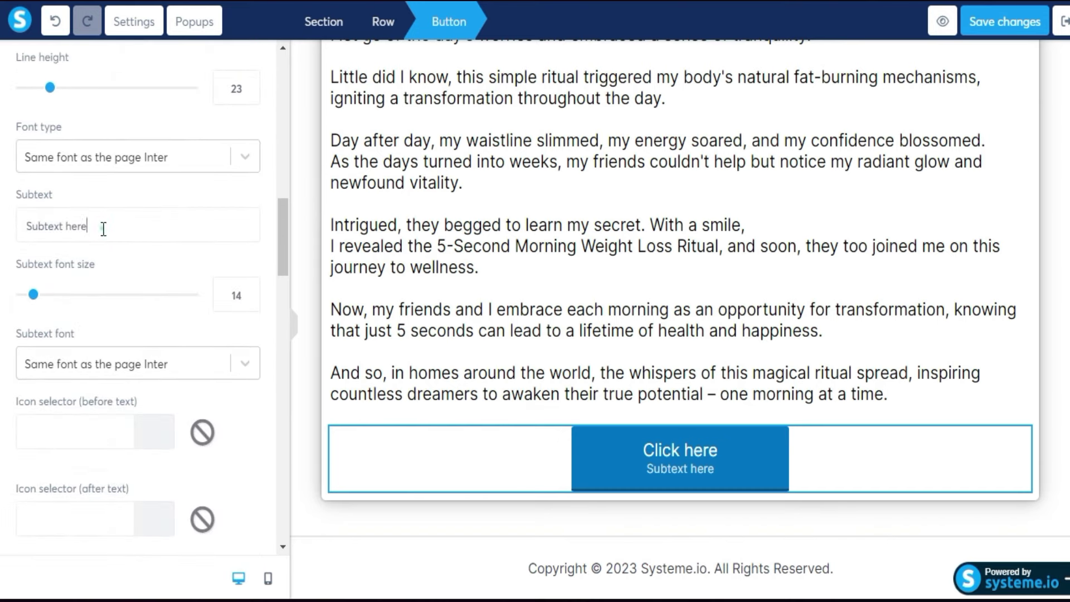
pyautogui.press('BackSpace')
pyautogui.scroll(3, 103, 229)
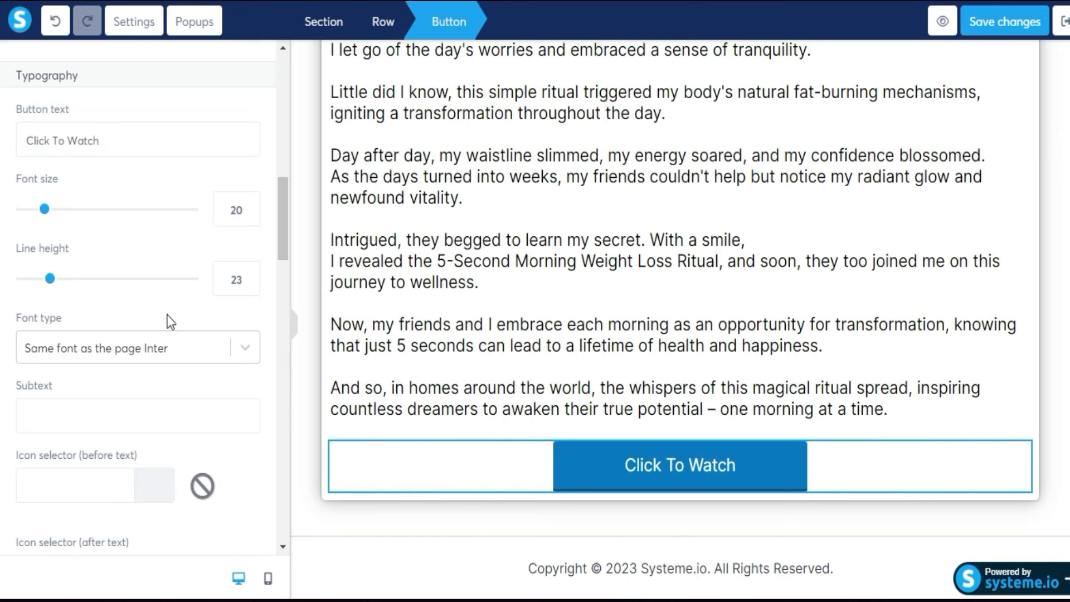
# Change the background color of the "Click To Watch" button to dark green (417505)
pyautogui.scroll(-8, 170, 322)
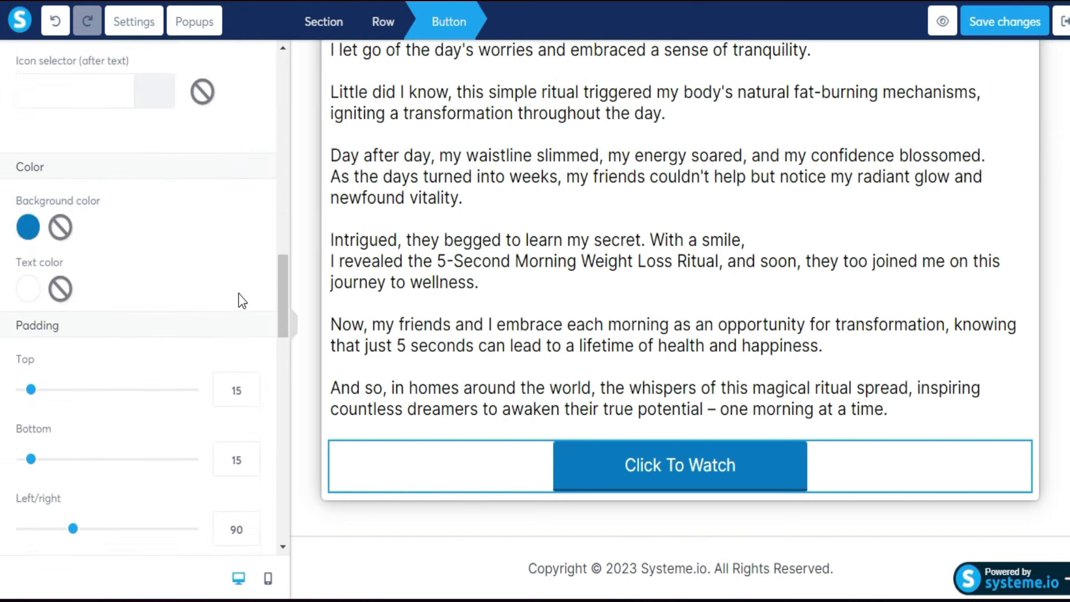
pyautogui.scroll(-1, 238, 301)
pyautogui.click(28, 184)
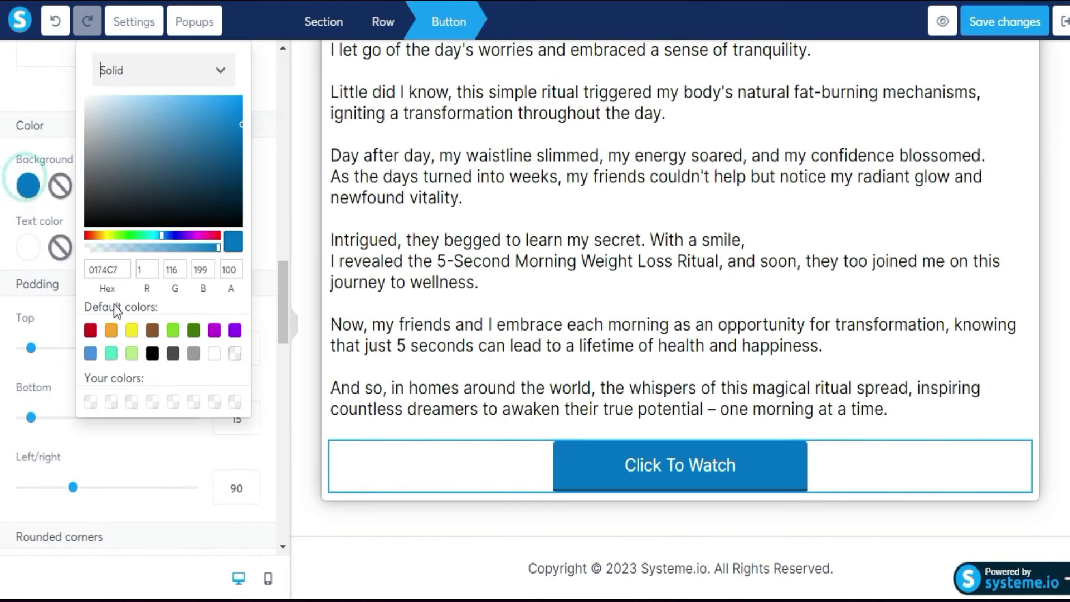
pyautogui.click(193, 330)
# Apply a blurry shadow to the button and change its border color to bright green (7ED321)
pyautogui.scroll(-6, 48, 346)
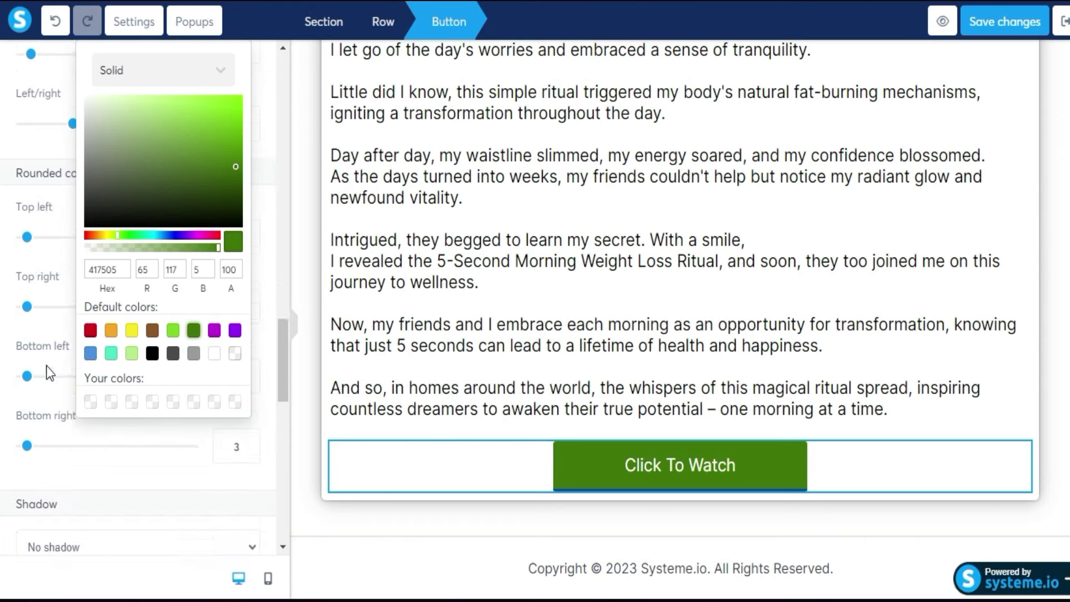
pyautogui.scroll(-1, 46, 365)
pyautogui.click(48, 468)
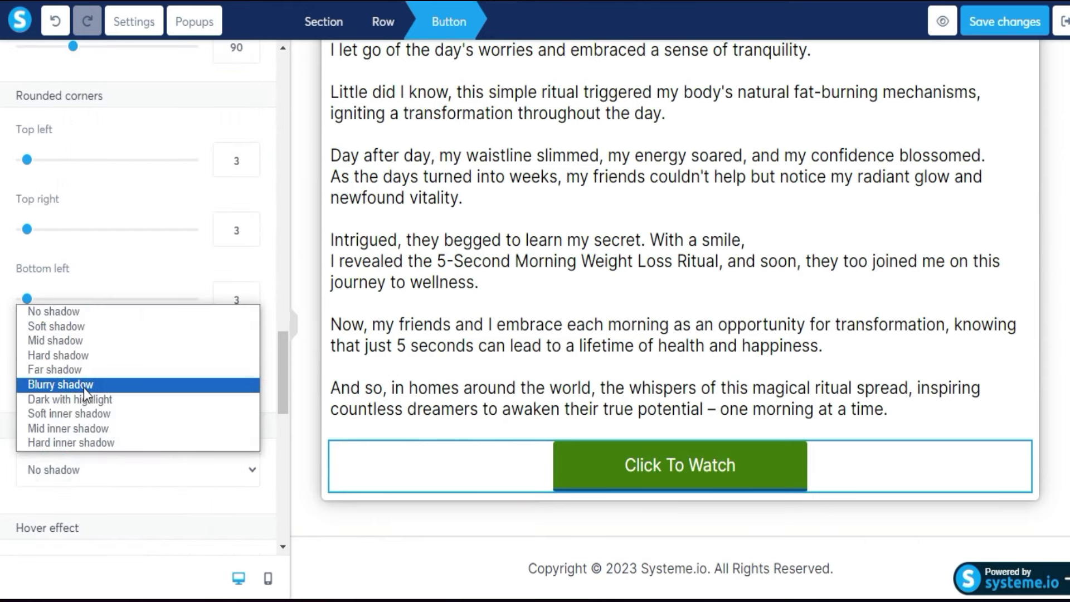
pyautogui.click(84, 385)
pyautogui.scroll(-8, 216, 423)
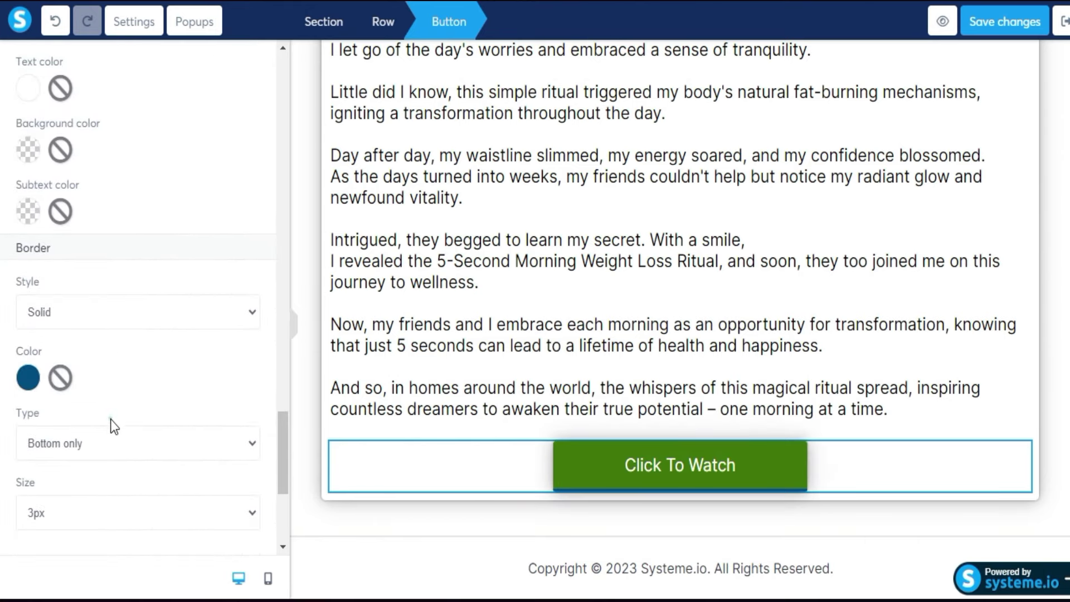
pyautogui.click(28, 377)
pyautogui.click(173, 455)
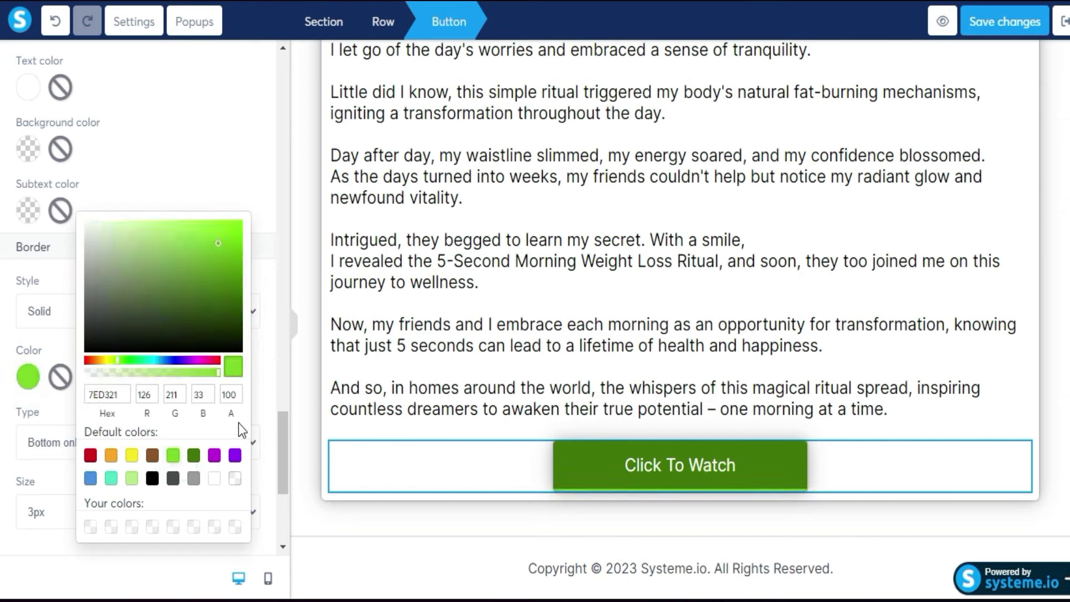
# Set the font size of the button text to 50
pyautogui.scroll(10, 205, 152)
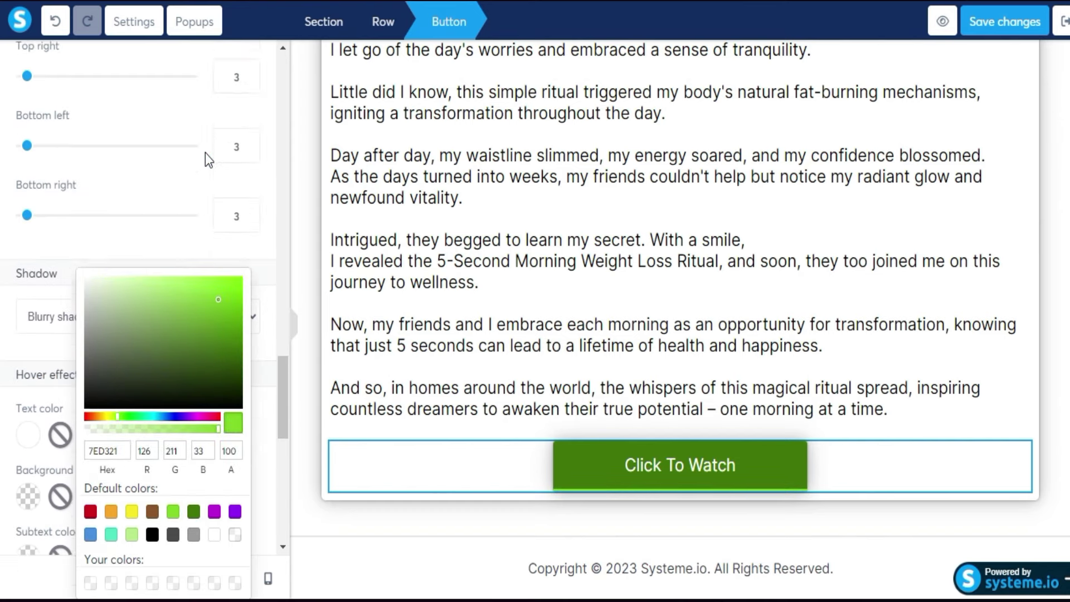
pyautogui.scroll(10, 211, 184)
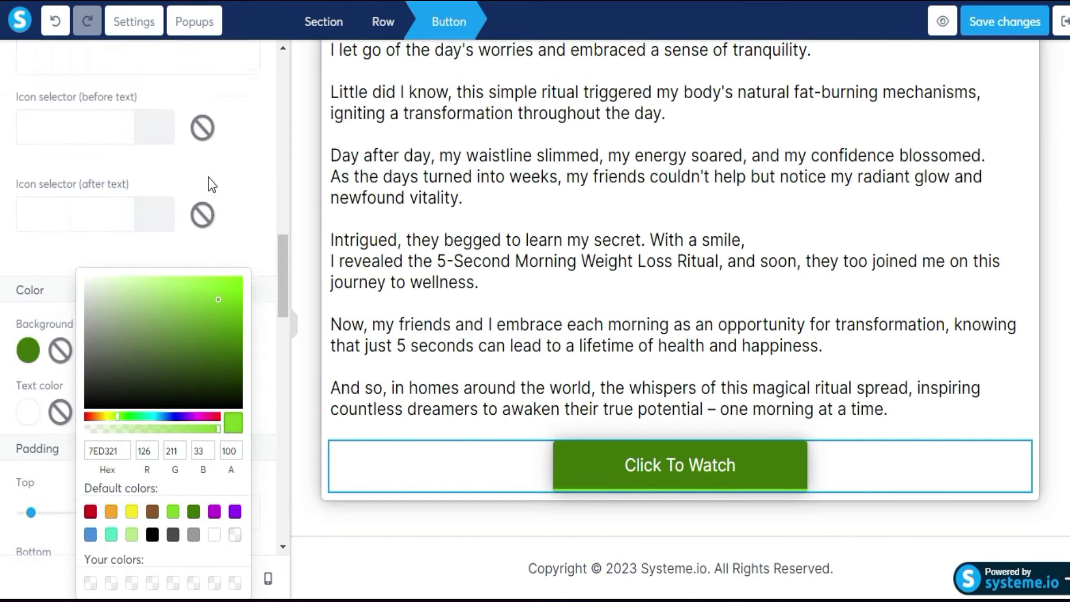
pyautogui.scroll(5, 125, 119)
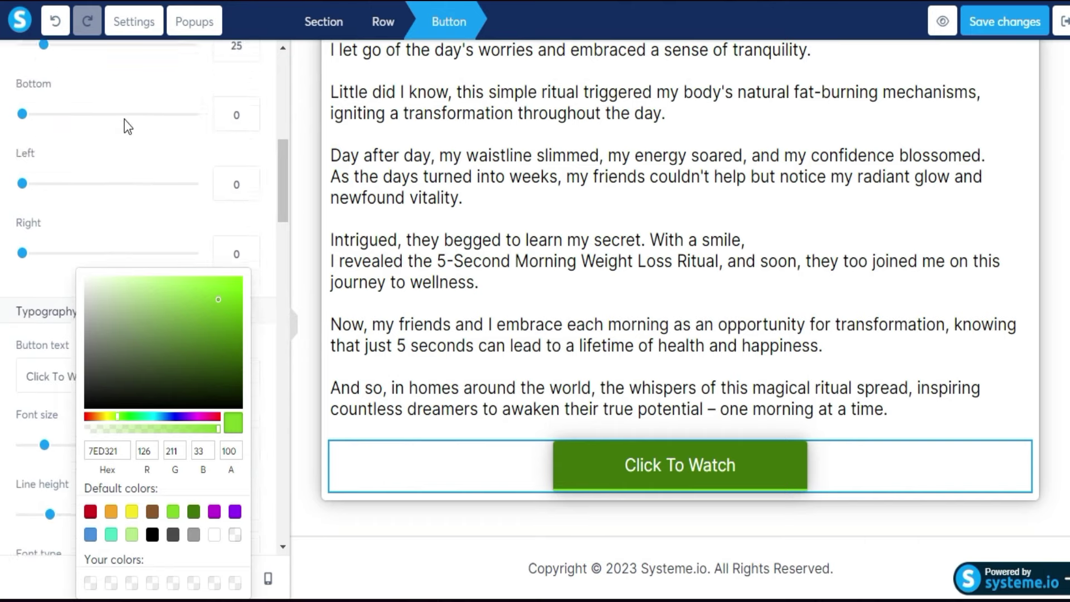
pyautogui.click(33, 361)
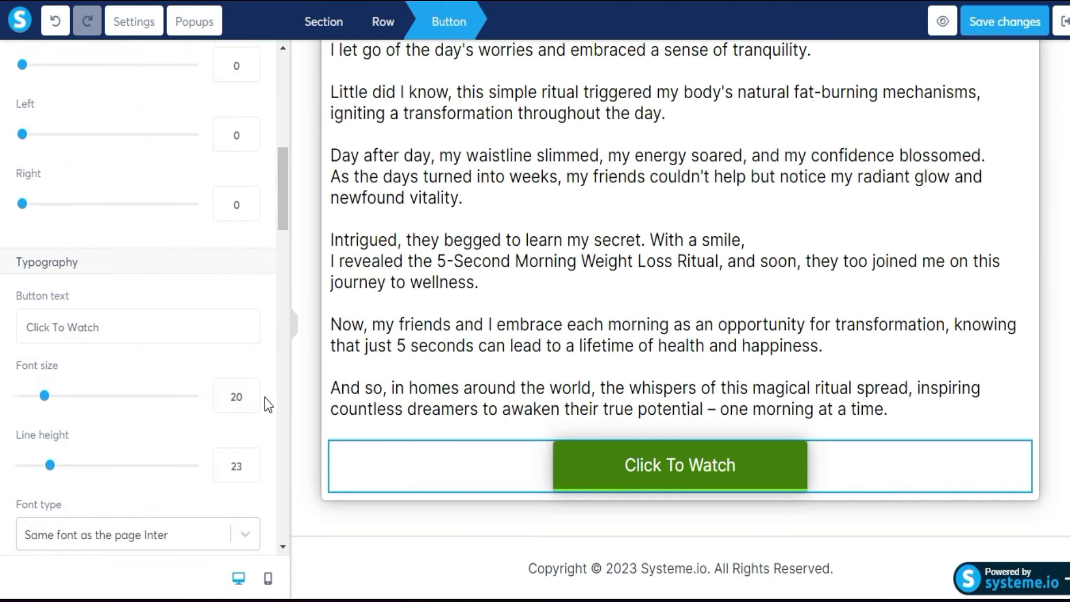
pyautogui.click(245, 400)
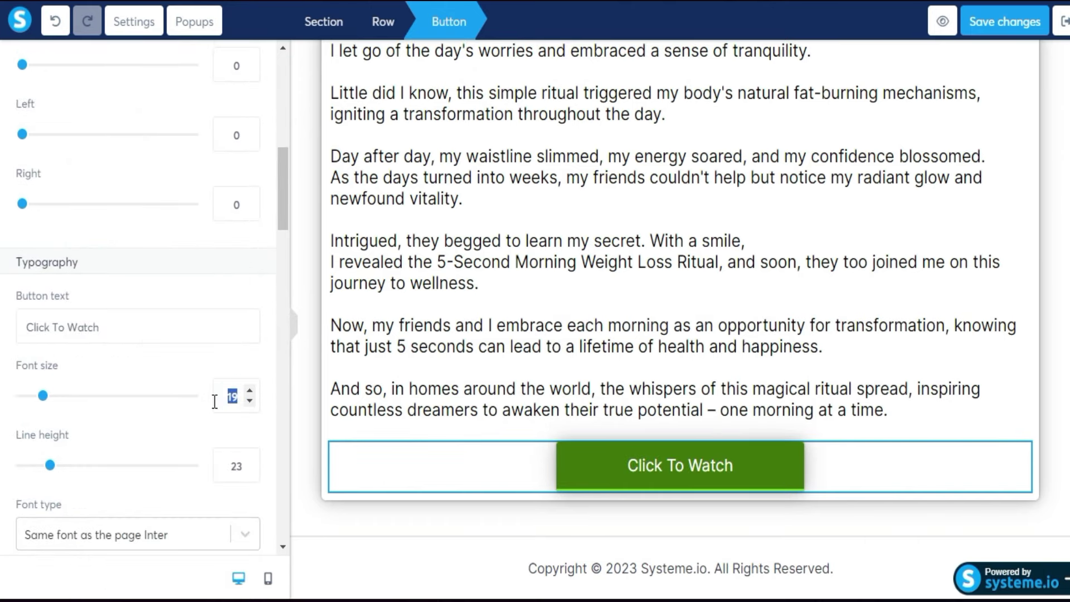
pyautogui.write('50')
# Set the button text to the Google font Roboto in the Black 900 style and deselect the button
pyautogui.scroll(-5, 239, 473)
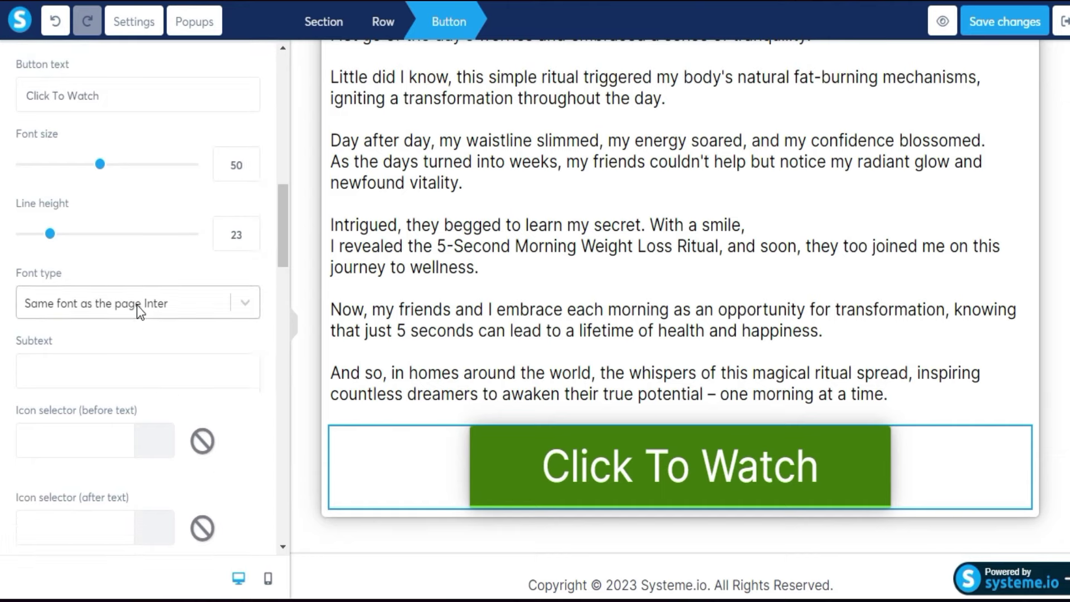
pyautogui.click(136, 308)
pyautogui.click(112, 405)
pyautogui.scroll(-2, 202, 303)
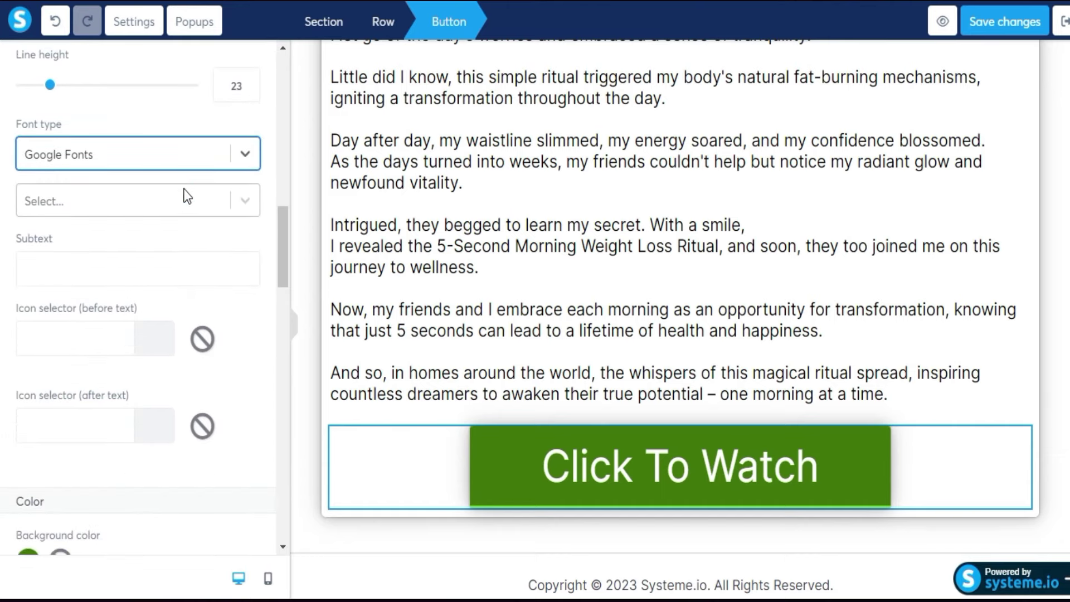
pyautogui.click(184, 195)
pyautogui.click(132, 226)
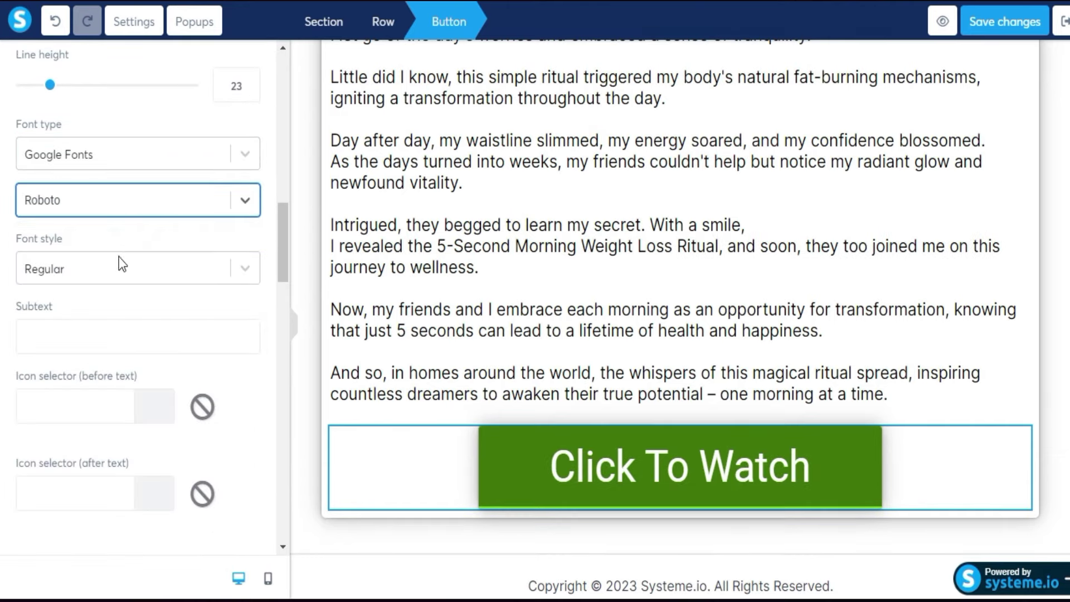
pyautogui.click(115, 266)
pyautogui.scroll(-2, 139, 434)
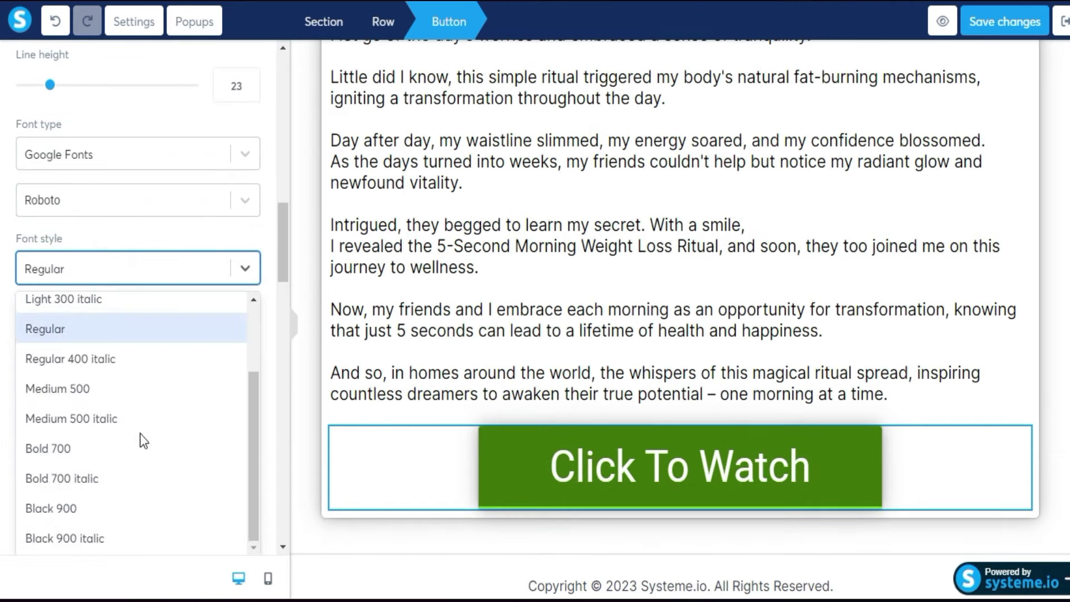
pyautogui.click(84, 510)
pyautogui.click(359, 368)
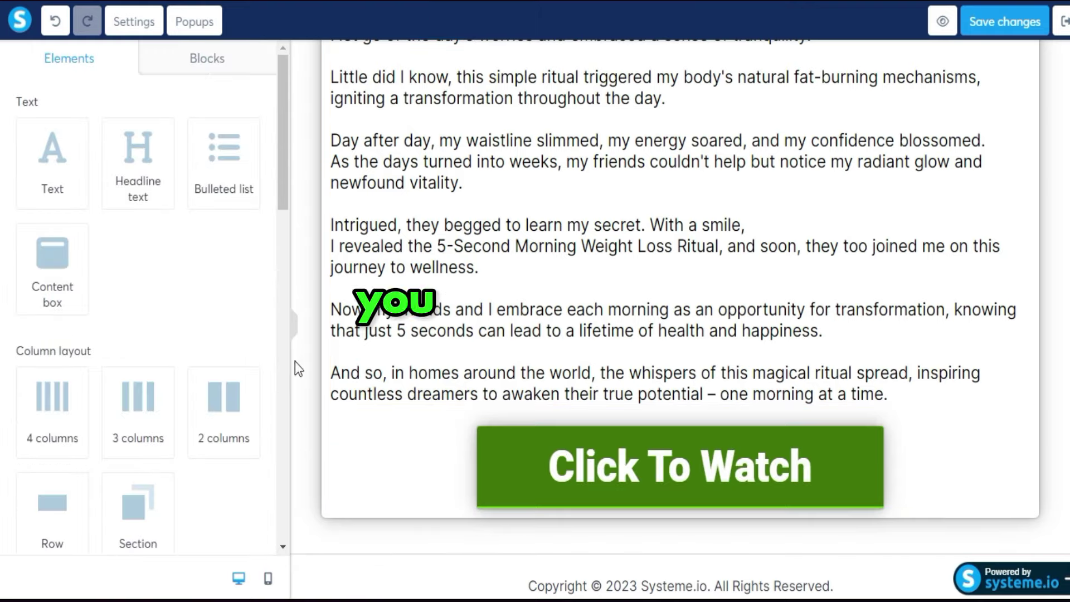
# Review the landing page at full width, from the headline and image through the story to the button
pyautogui.click(294, 323)
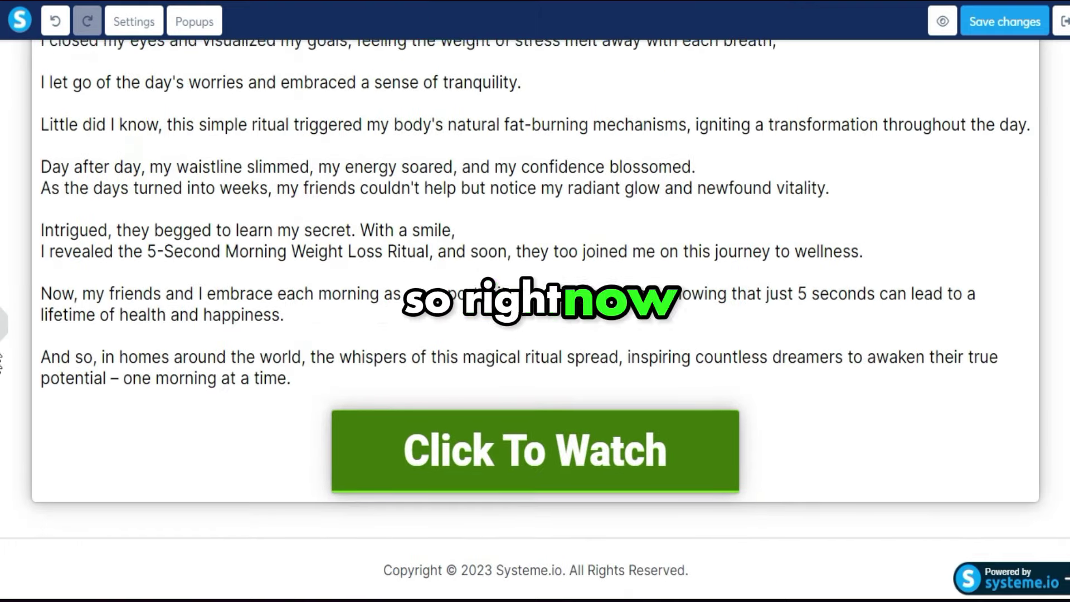
pyautogui.scroll(5, 2, 258)
pyautogui.scroll(6, 2, 258)
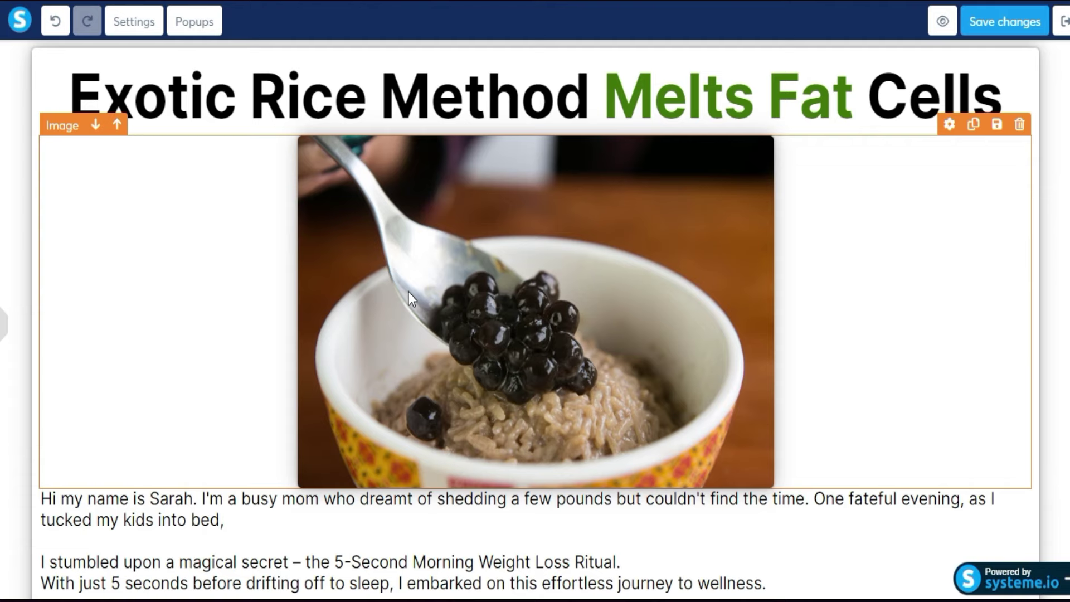
pyautogui.scroll(-2, 1034, 167)
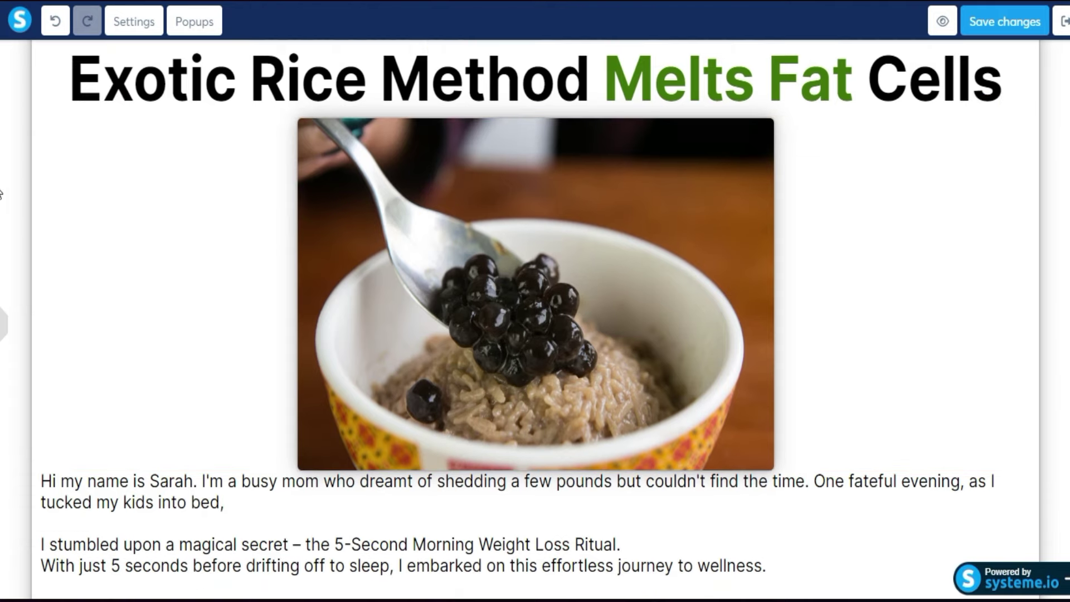
pyautogui.scroll(-3, 576, 375)
pyautogui.scroll(-3, 577, 374)
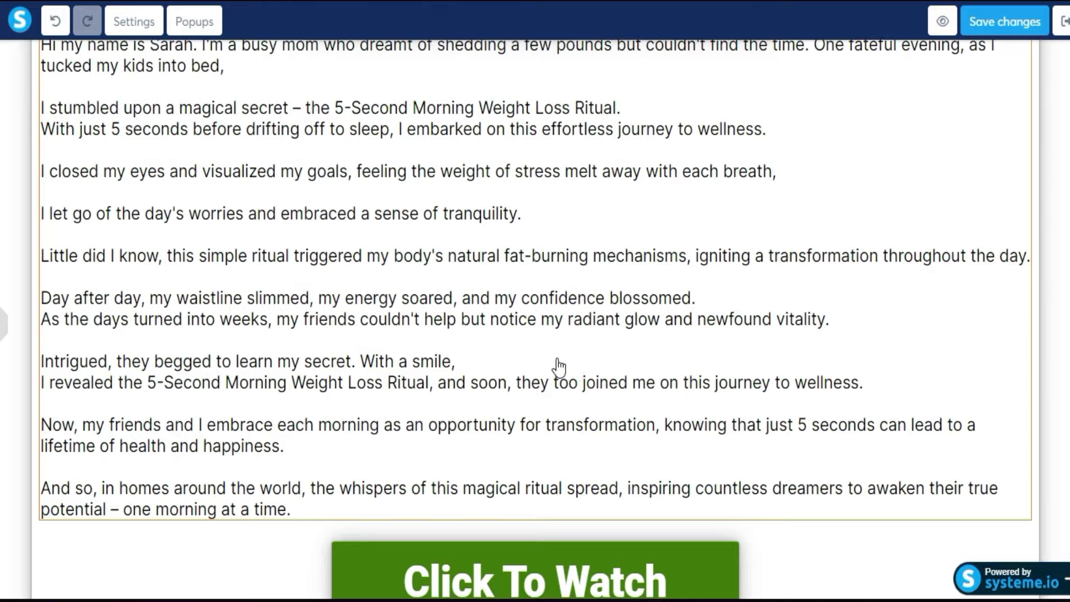
pyautogui.scroll(-2, 555, 363)
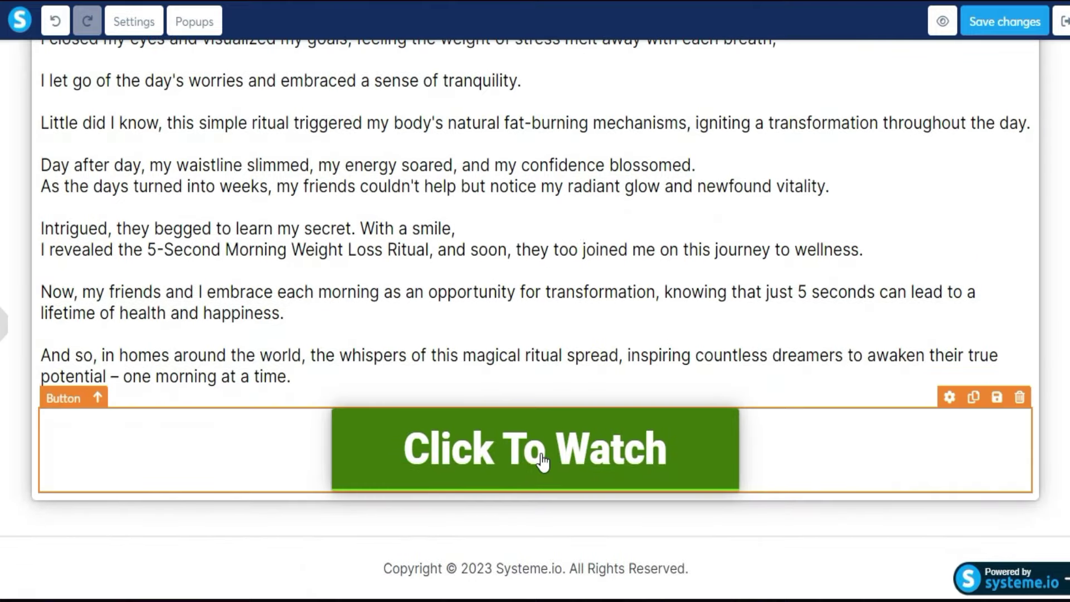
# Set the action of the "Click To Watch" button to Open URL and close its settings
pyautogui.click(521, 439)
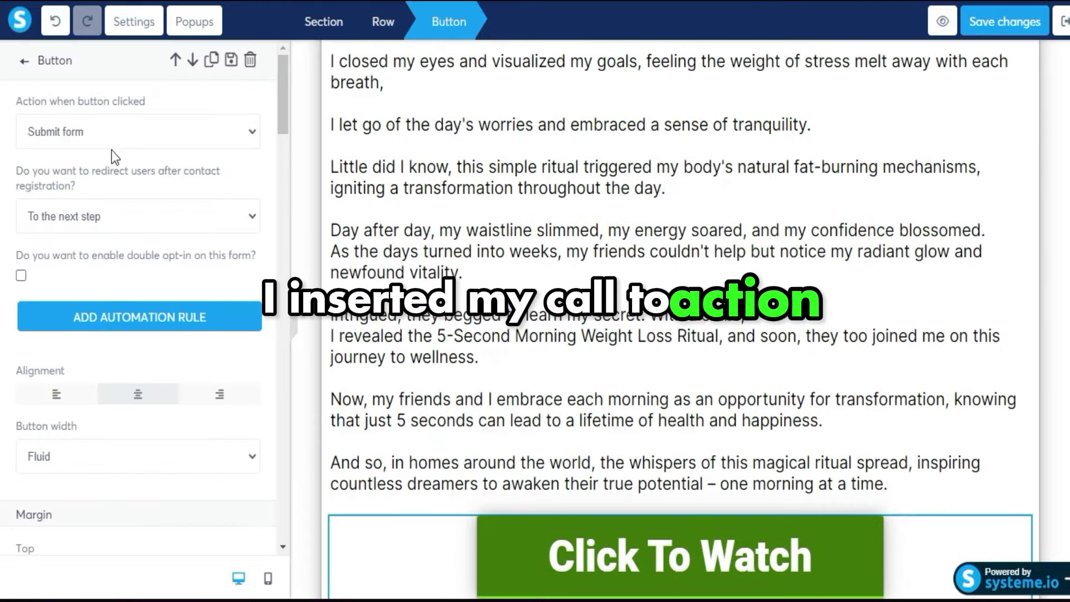
pyautogui.click(112, 144)
pyautogui.click(100, 184)
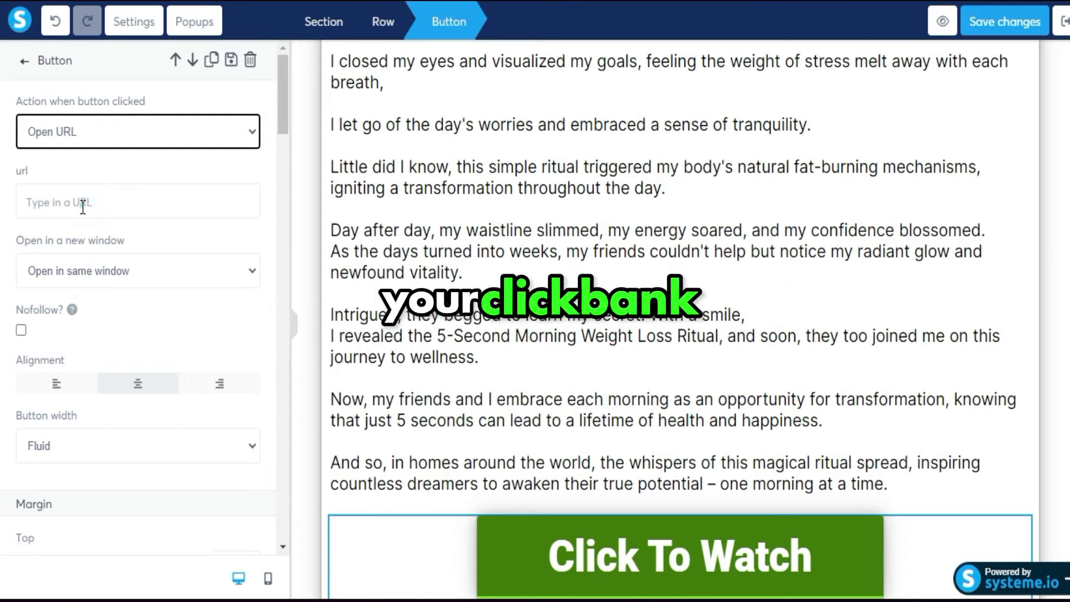
pyautogui.click(297, 335)
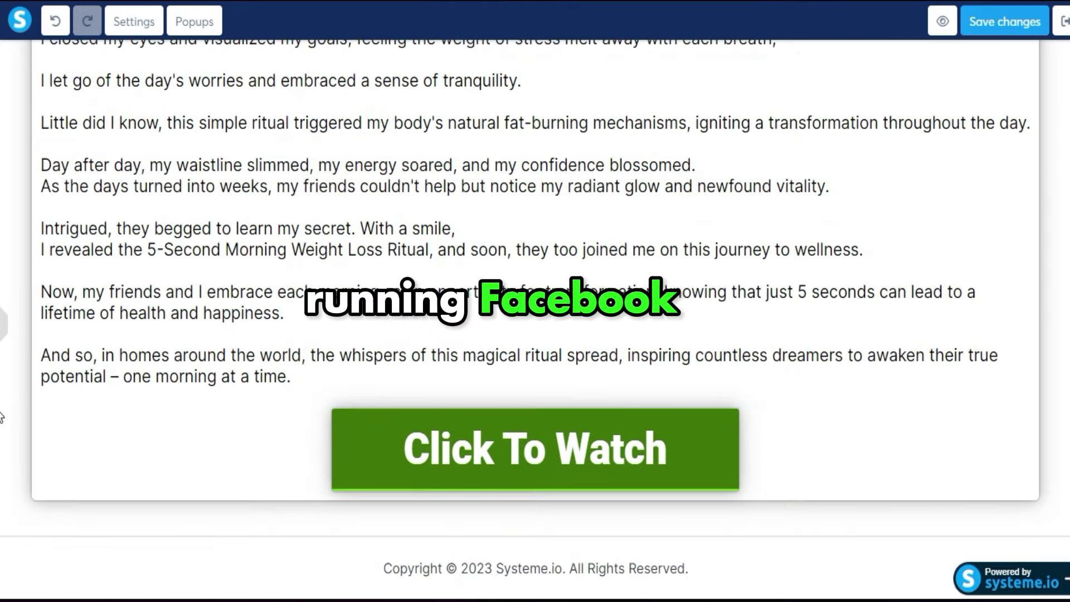
# Look over the landing page's headline, rice image and opening story text once more
pyautogui.scroll(5, 2, 308)
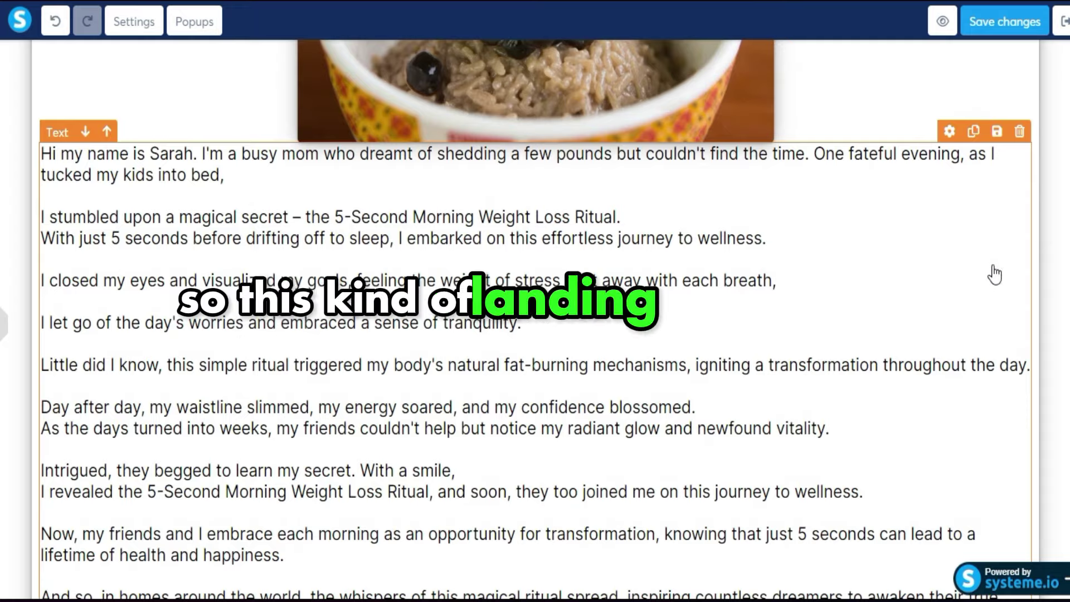
pyautogui.scroll(8, 993, 275)
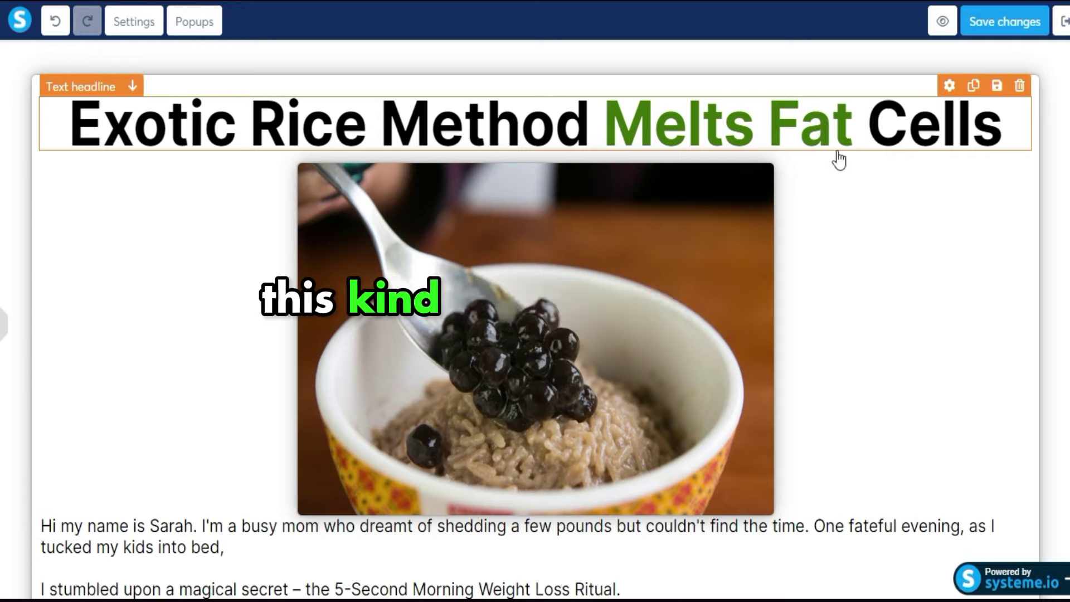
pyautogui.scroll(-2, 3, 159)
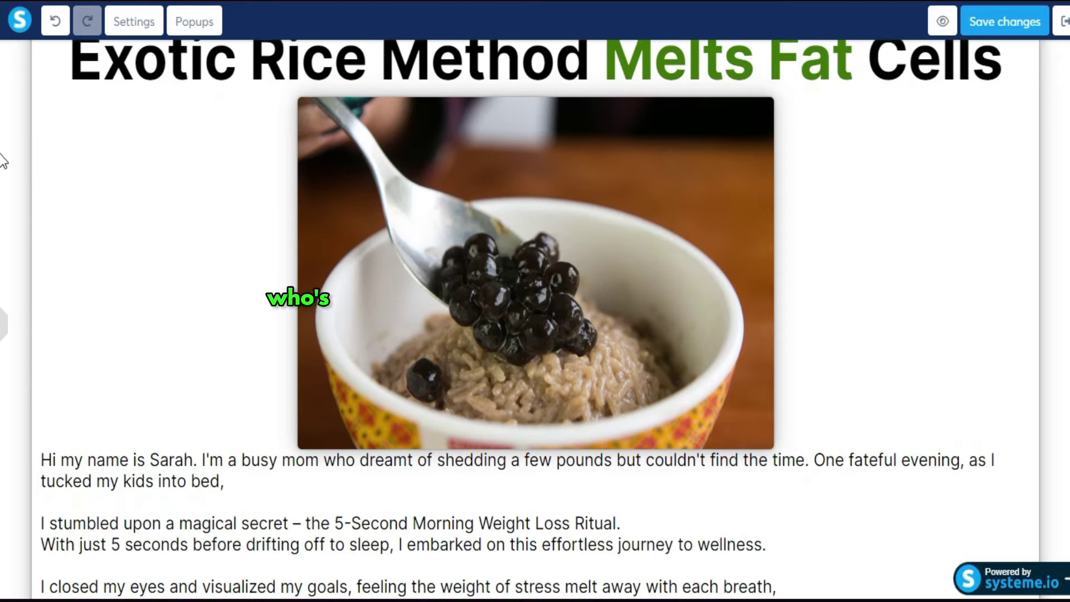
pyautogui.scroll(-3, 2, 161)
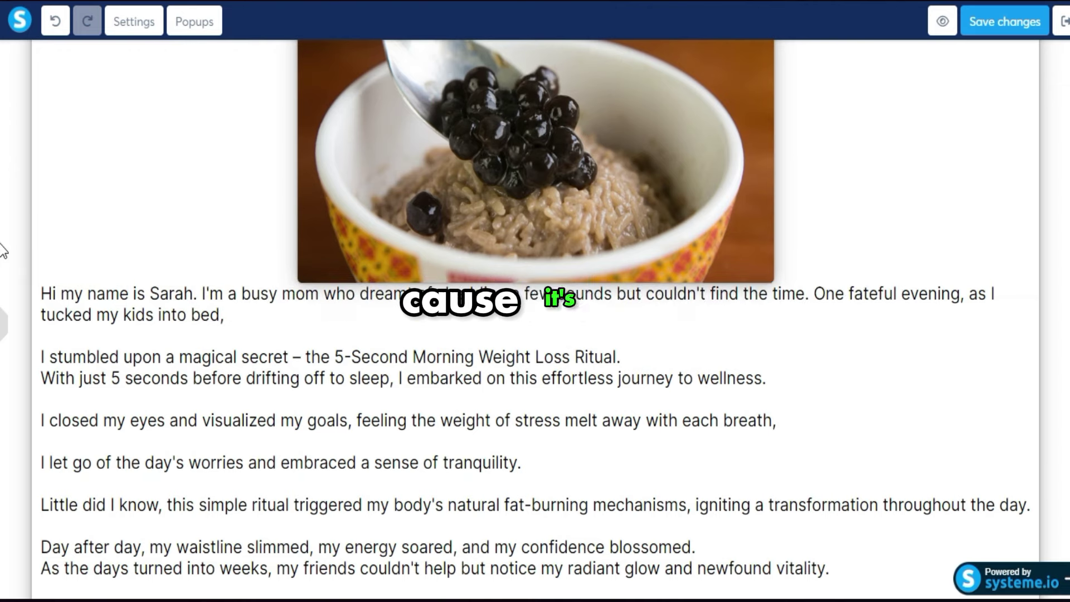
pyautogui.scroll(3, 1, 223)
pyautogui.scroll(1, 3, 164)
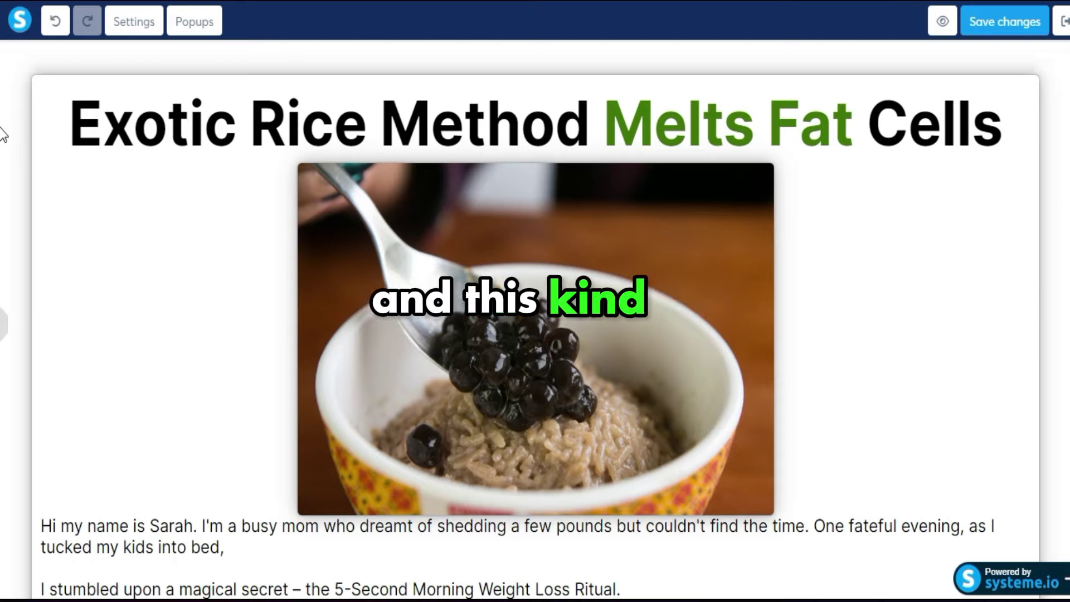
pyautogui.scroll(-2, 3, 128)
pyautogui.scroll(2, 2, 123)
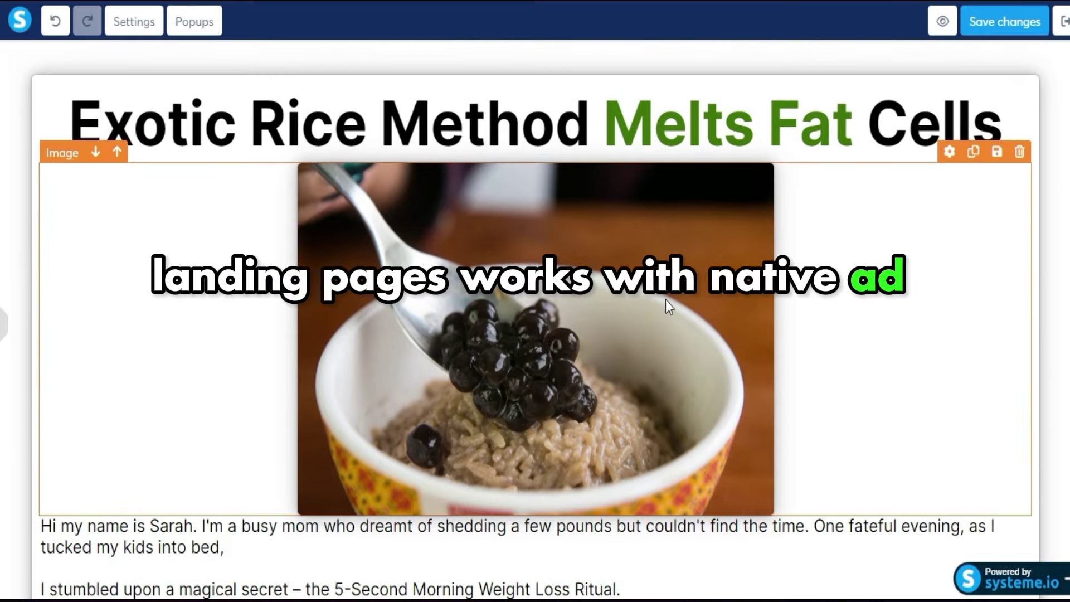
pyautogui.scroll(-4, 674, 181)
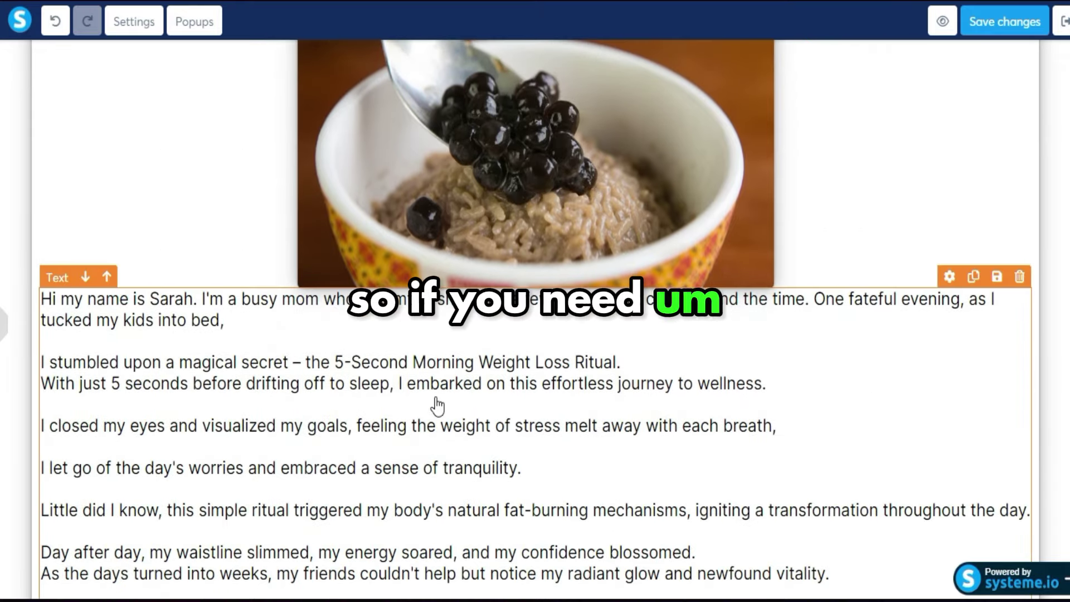
pyautogui.scroll(4, 437, 406)
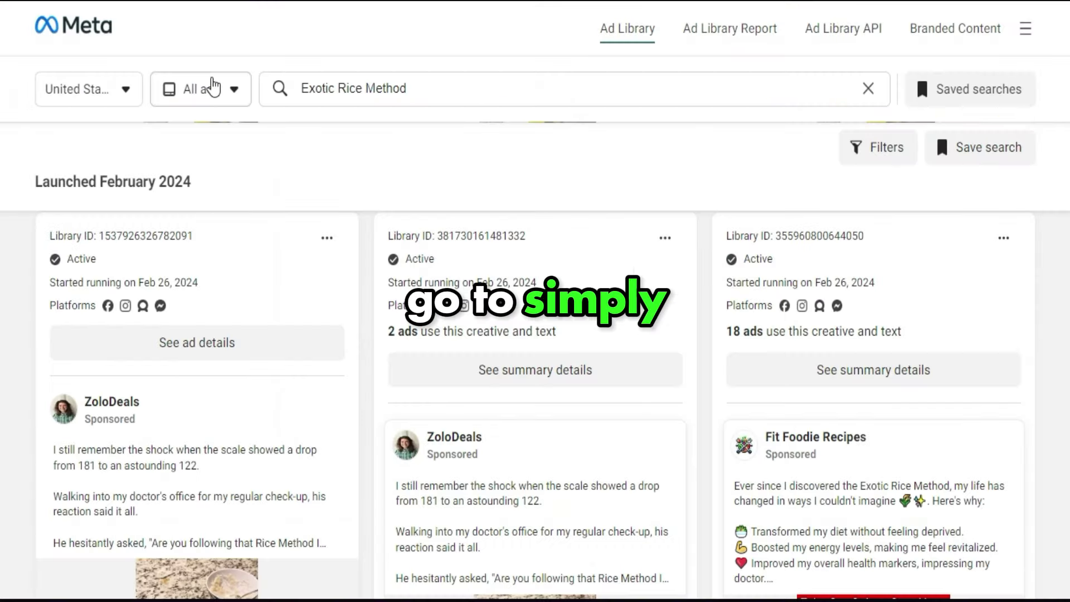
# Browse the "Exotic Rice Method" ads launched in February 2024 in the Meta Ad Library
pyautogui.scroll(-1, 379, 324)
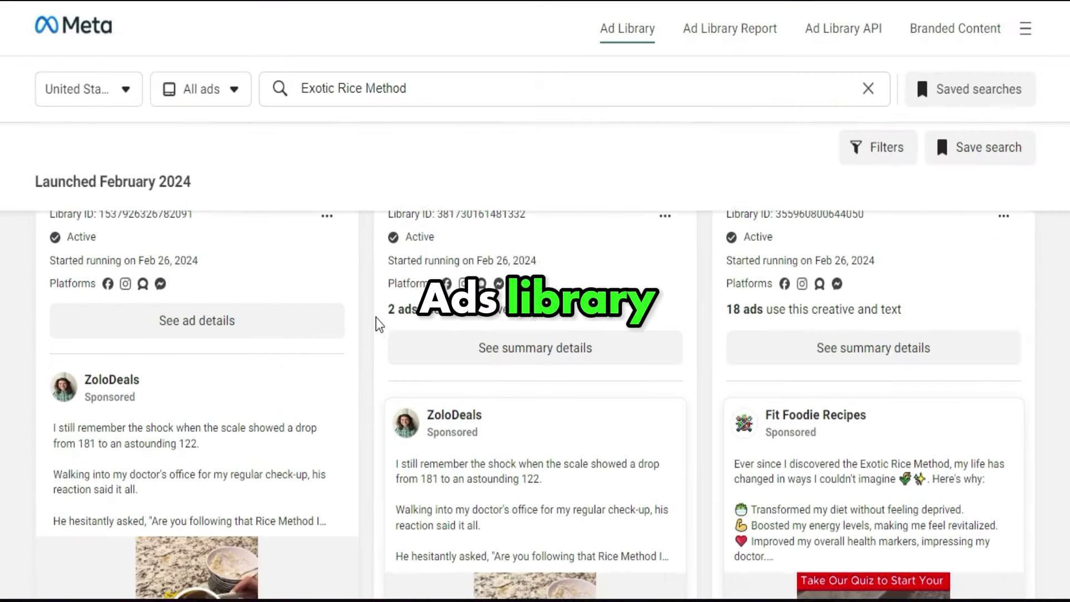
pyautogui.scroll(-8, 379, 323)
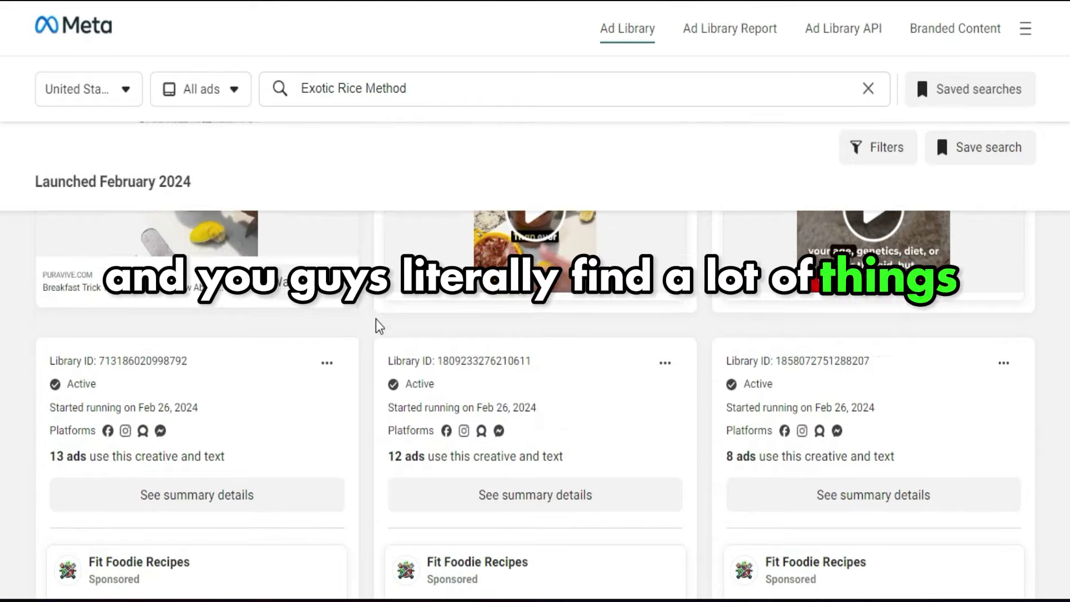
pyautogui.scroll(-2, 376, 320)
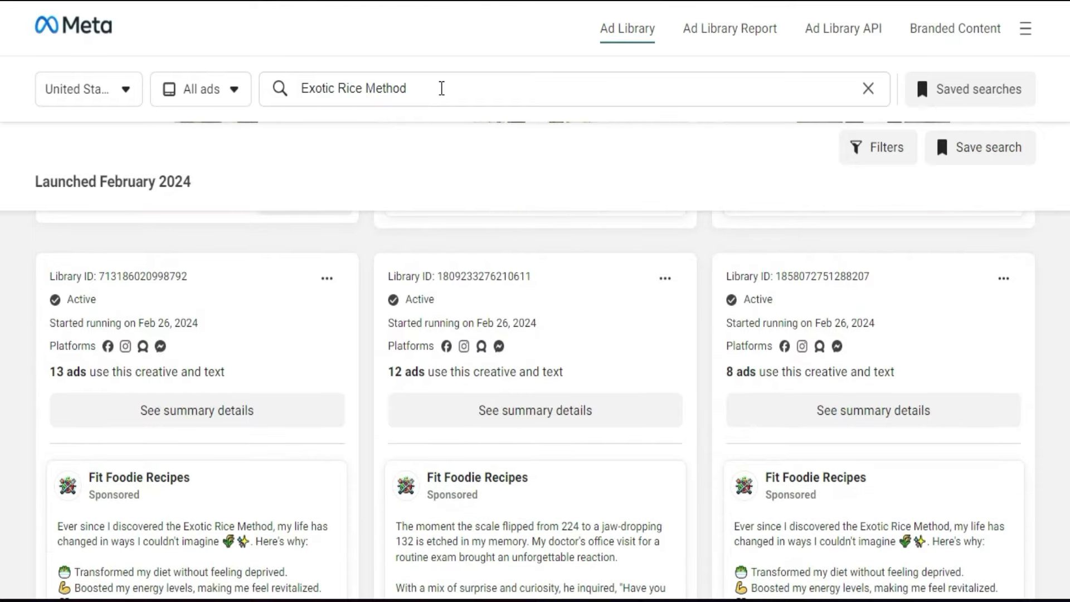
# Look further through the Fit Foodie Recipes and Daily Motivator ads that promote the Exotic Rice Method
pyautogui.moveTo(441, 88); pyautogui.dragTo(360, 89)
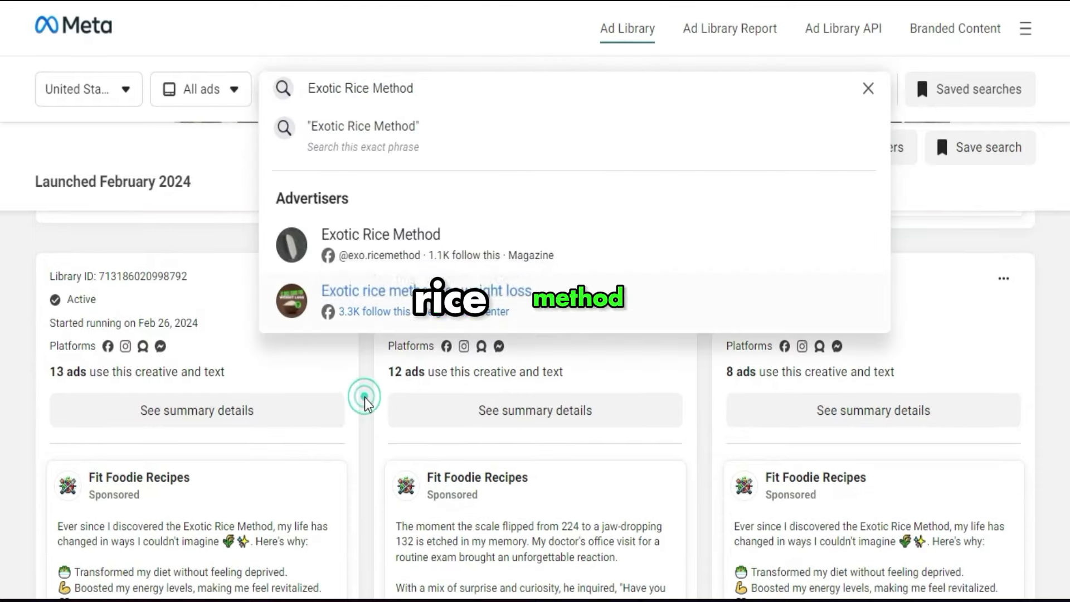
pyautogui.scroll(-6, 367, 396)
pyautogui.click(368, 404)
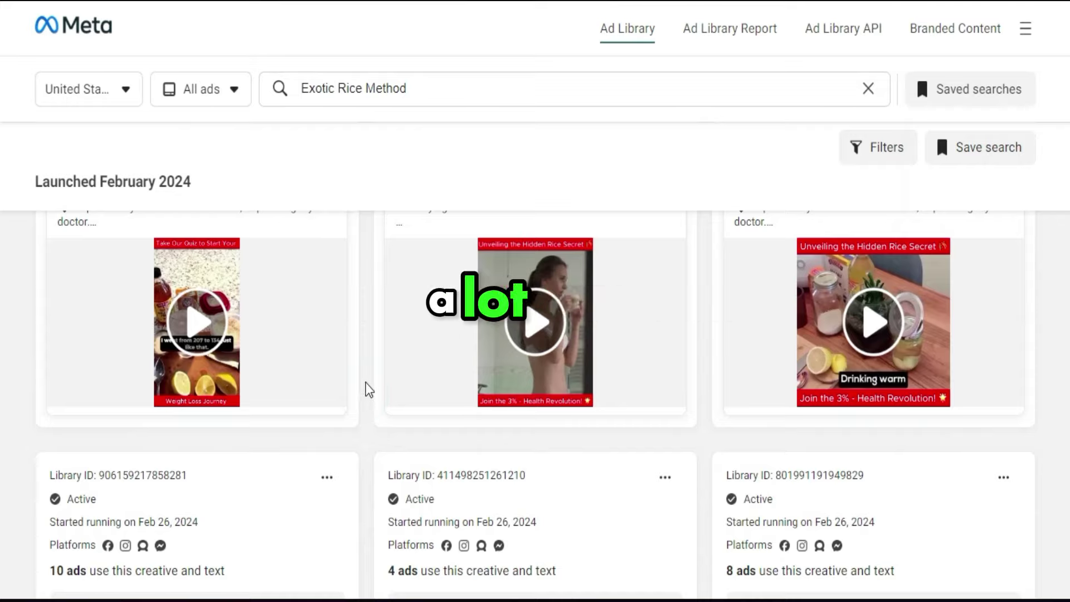
pyautogui.scroll(-2, 367, 389)
pyautogui.scroll(-8, 367, 390)
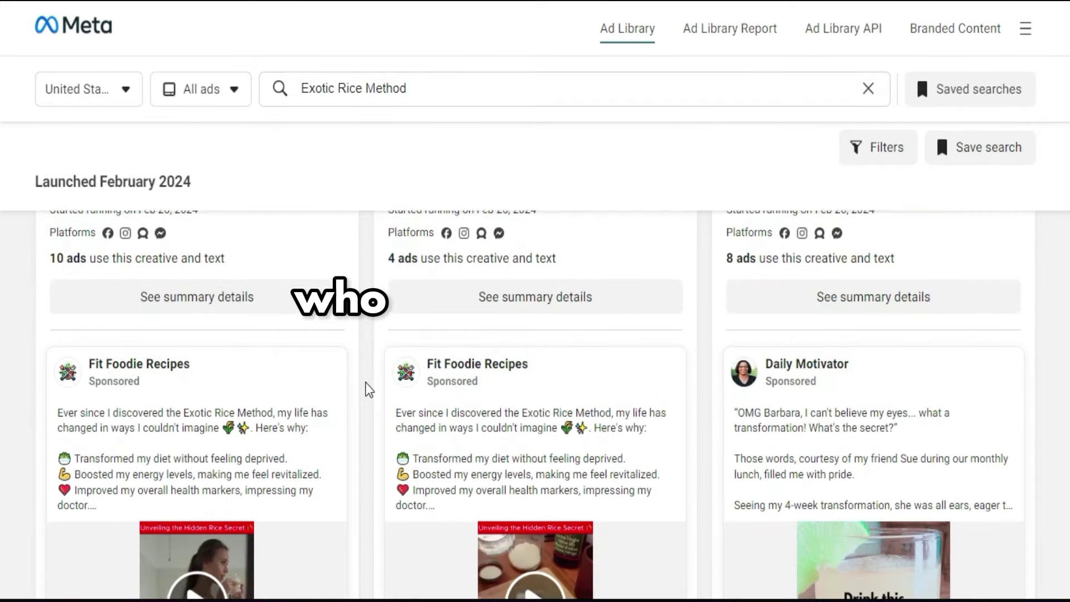
pyautogui.scroll(-3, 368, 392)
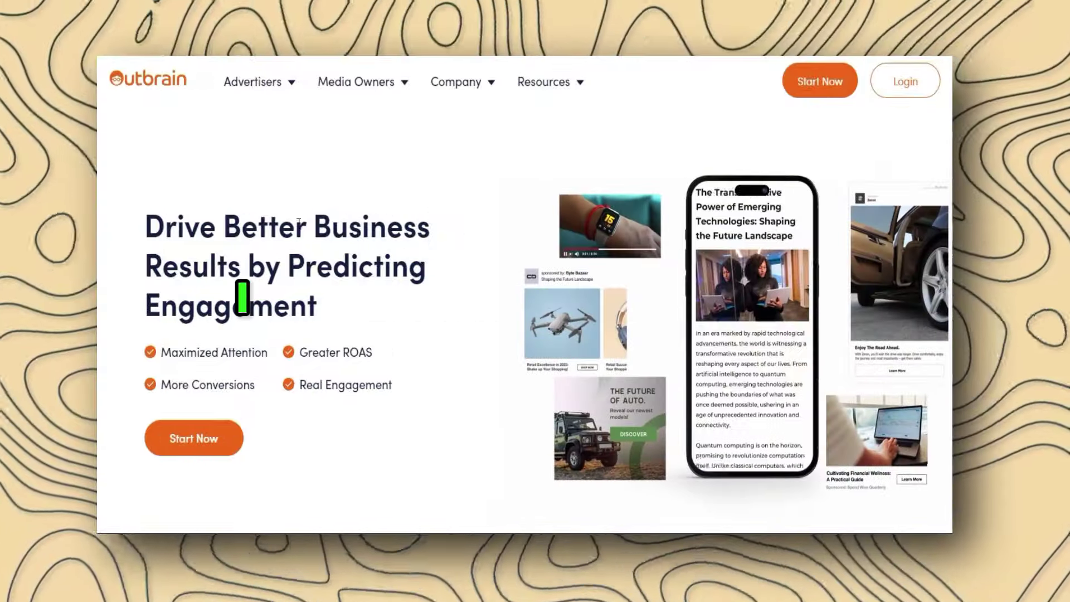
# Switch to the Outbrain website and look through its homepage, from the advertiser benefits and trusted partners to the publishers section
pyautogui.scroll(-2, 201, 200)
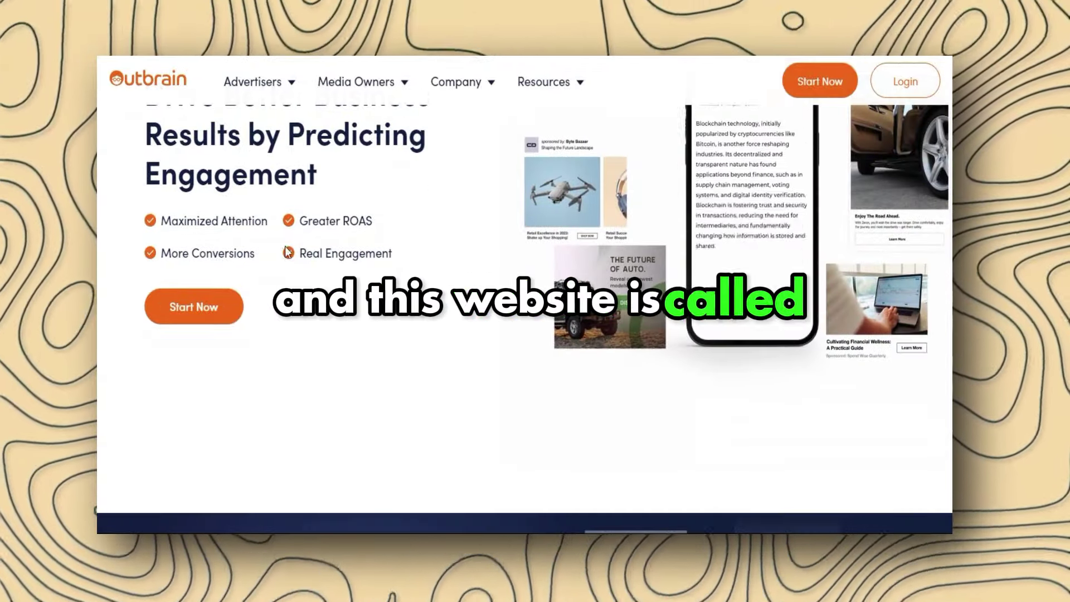
pyautogui.scroll(-4, 288, 252)
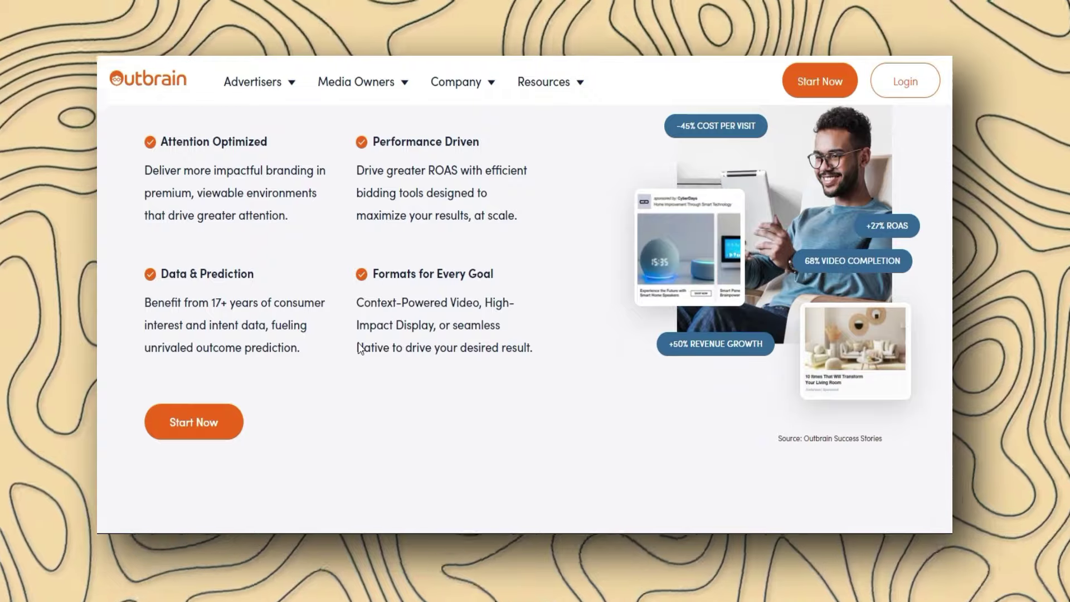
pyautogui.scroll(-7, 358, 348)
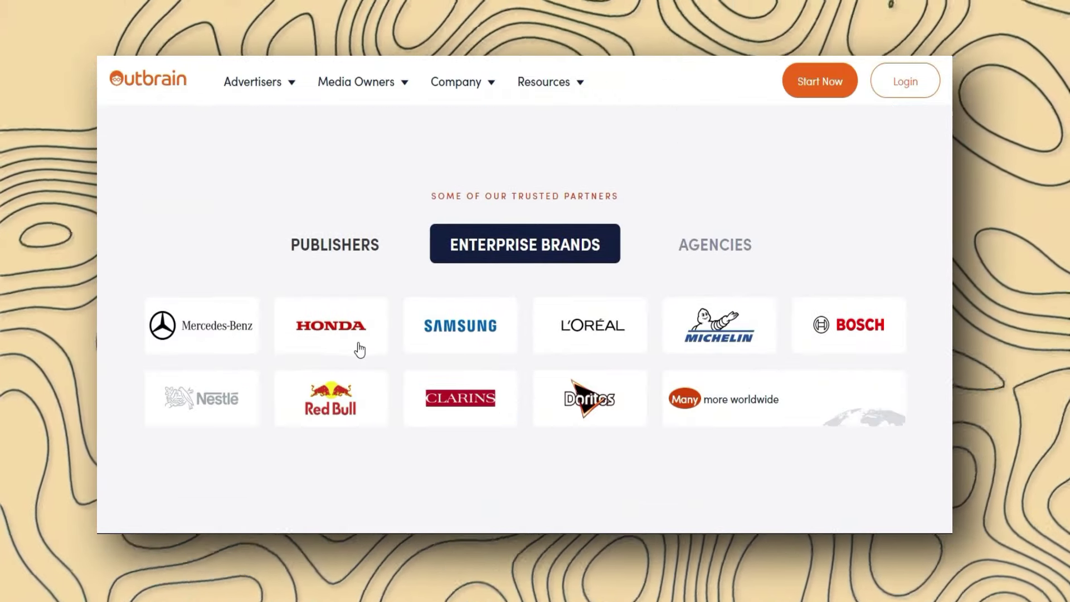
pyautogui.scroll(-10, 359, 349)
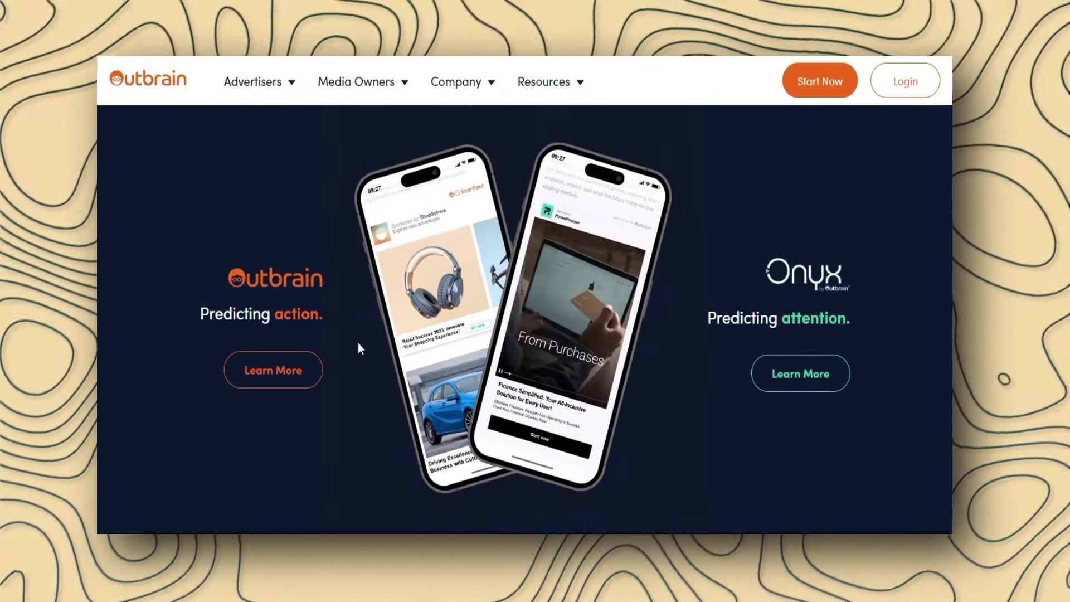
pyautogui.scroll(-4, 358, 343)
pyautogui.scroll(-4, 358, 343)
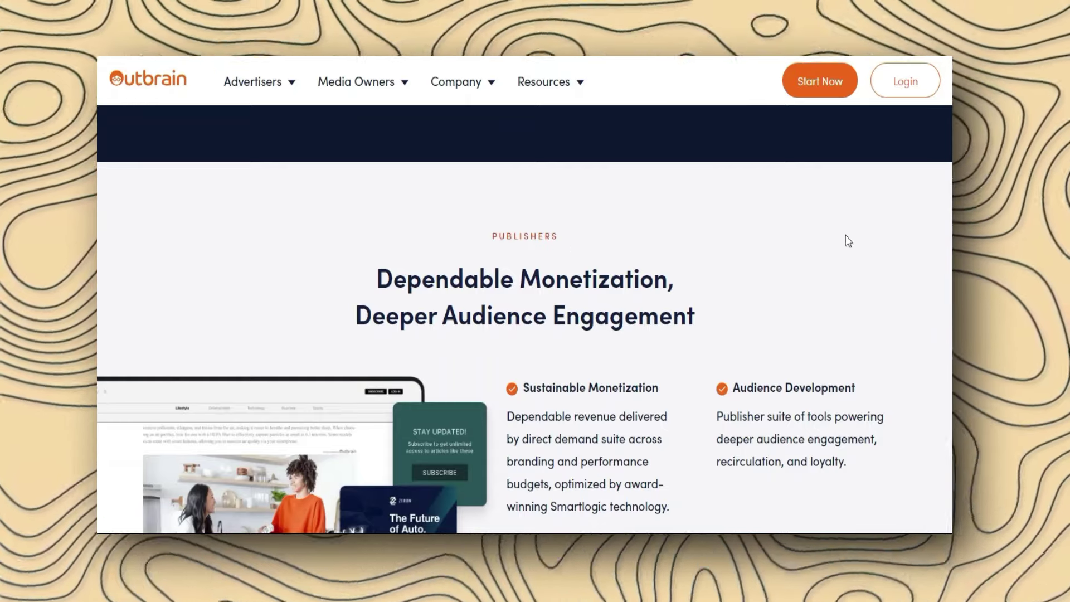
pyautogui.scroll(-7, 98, 312)
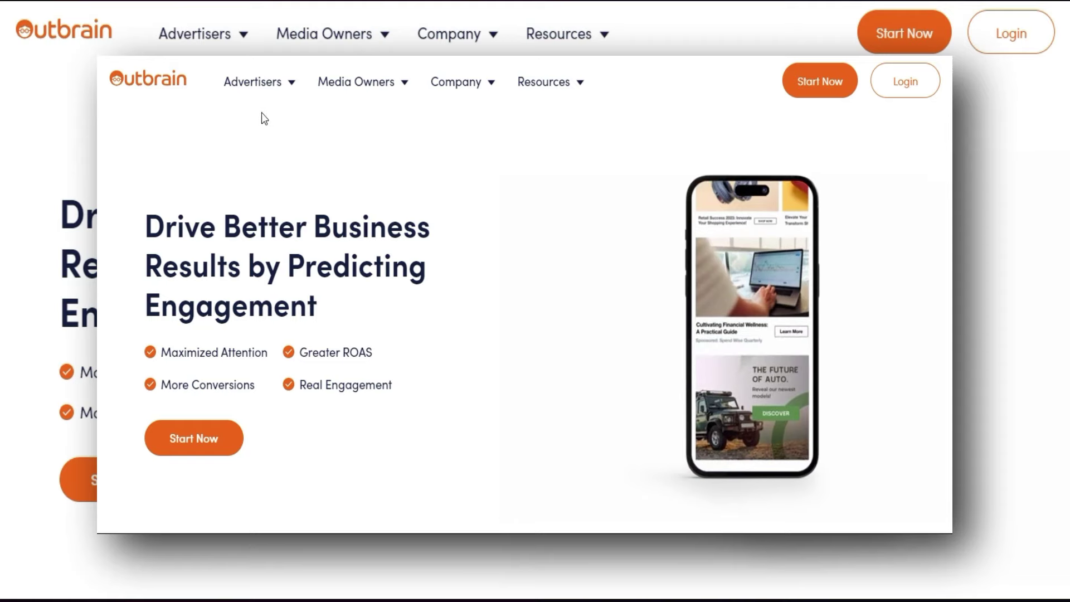
pyautogui.moveTo(270, 84)
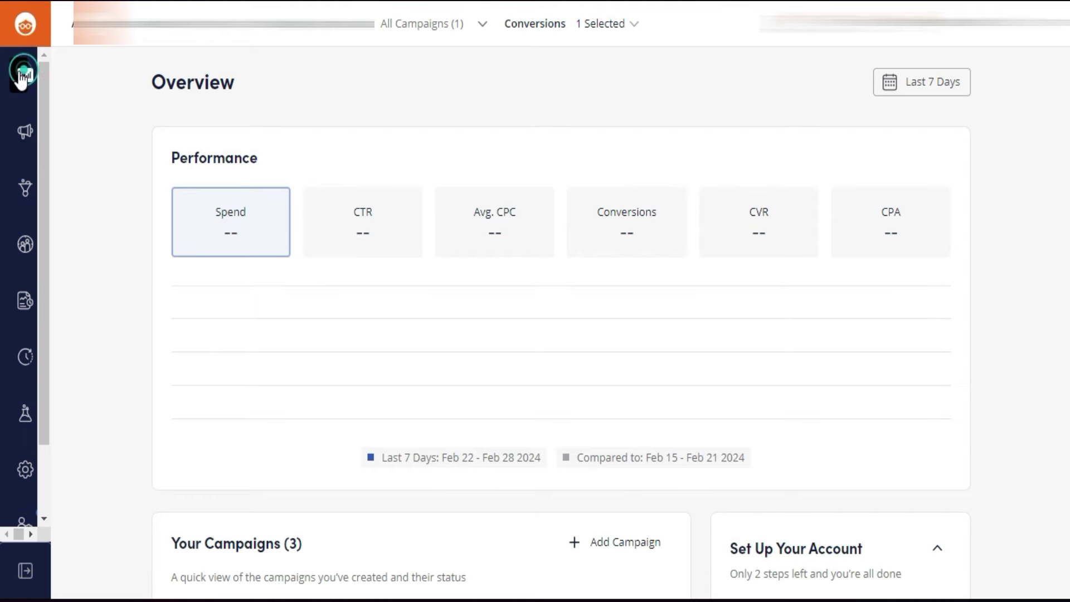
# Create a new campaign in the Outbrain dashboard, starting over instead of continuing the saved draft
pyautogui.click(26, 25)
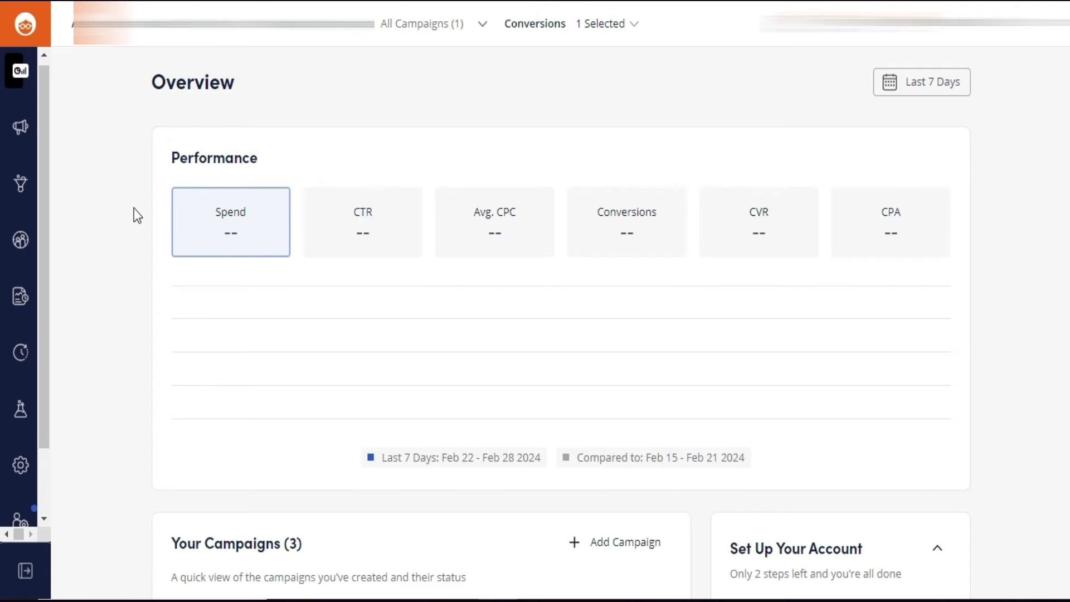
pyautogui.click(19, 132)
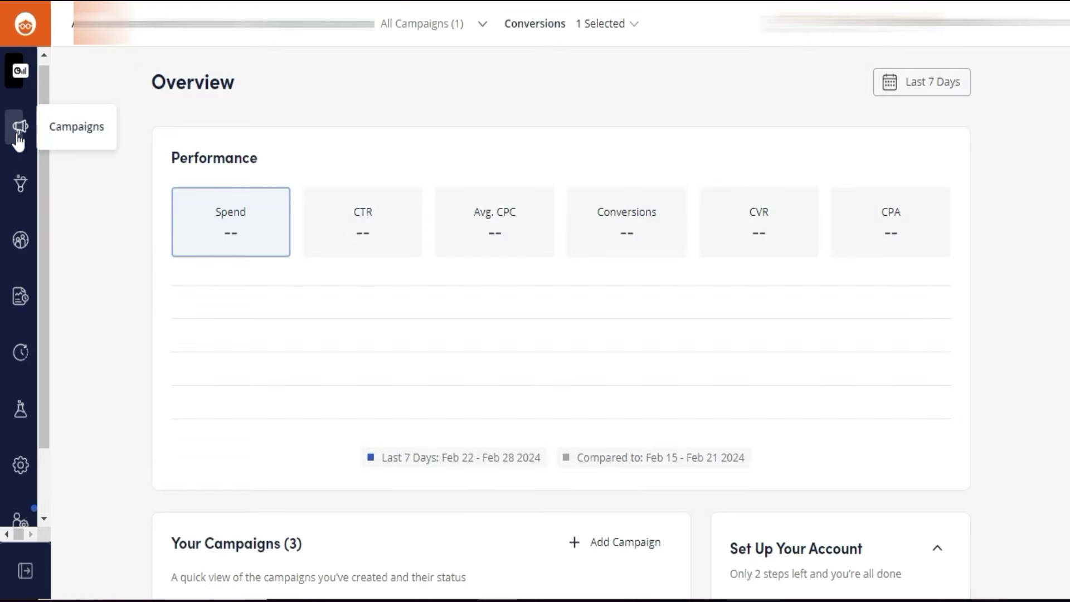
pyautogui.click(19, 137)
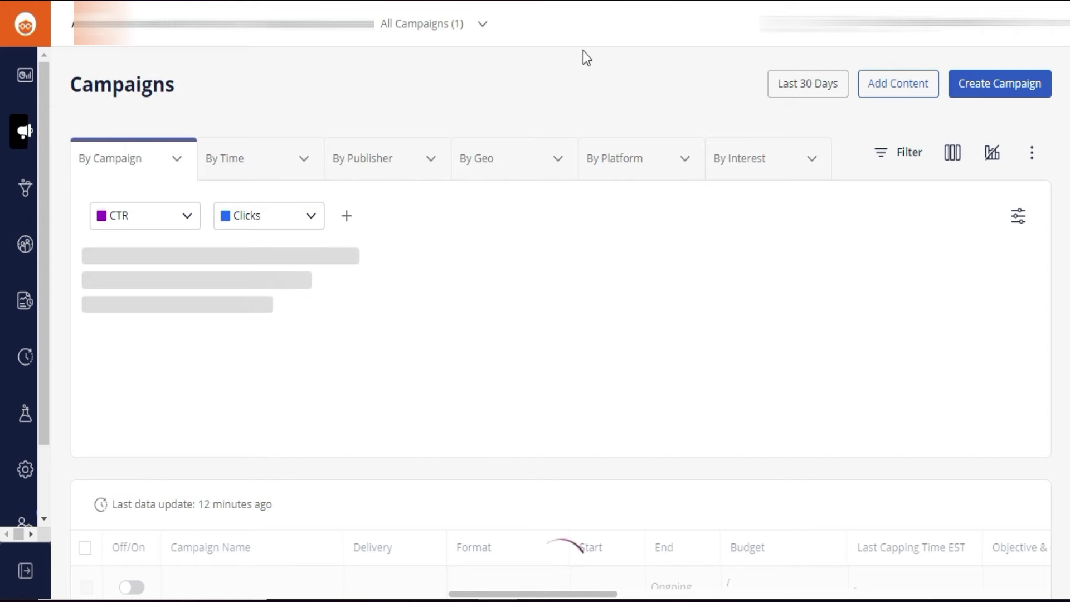
pyautogui.click(988, 92)
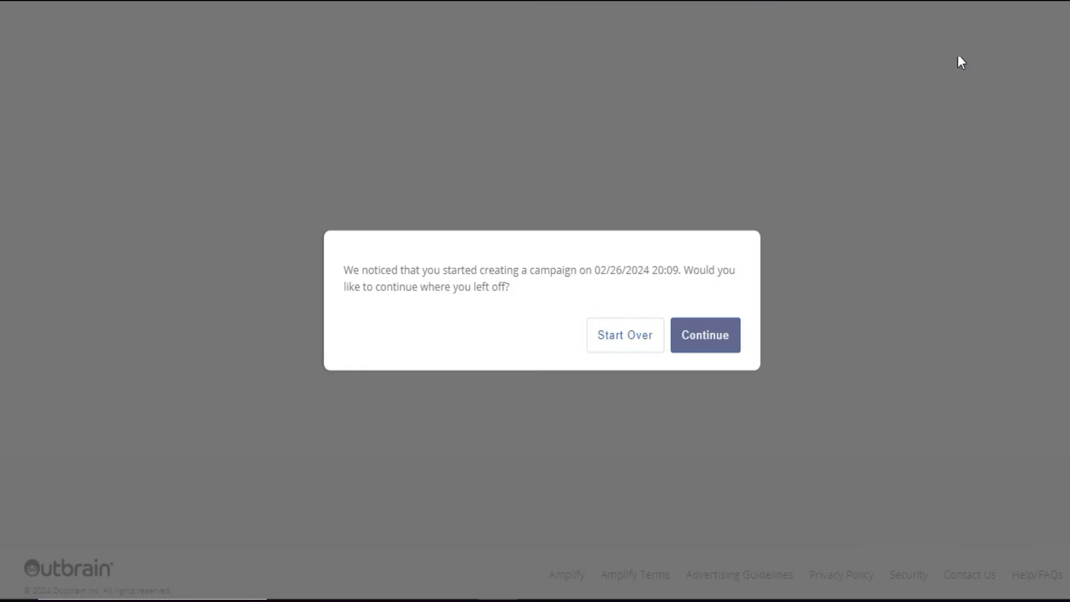
pyautogui.click(628, 340)
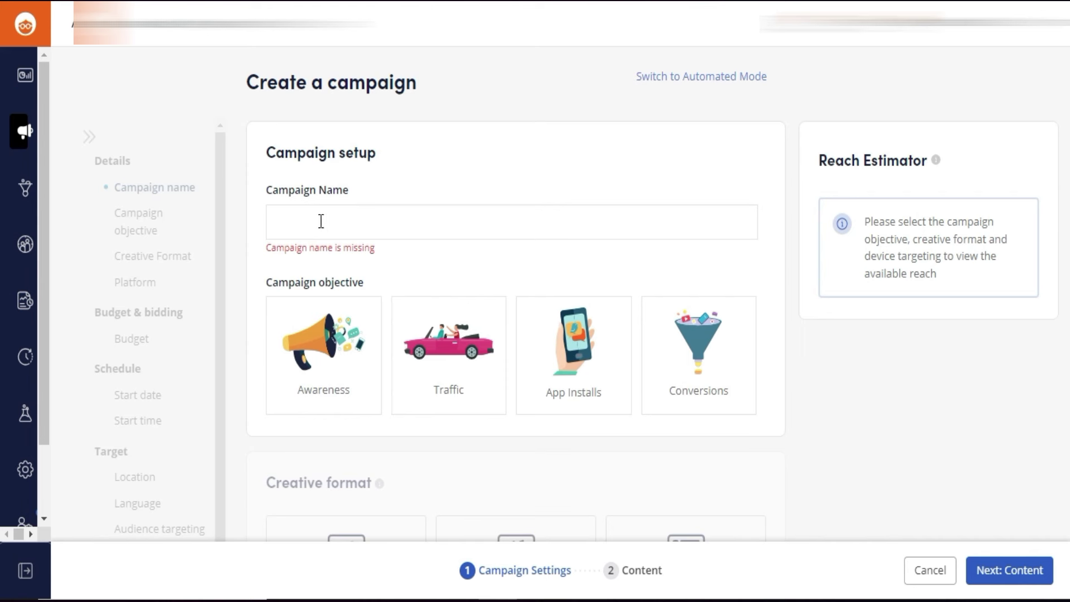
# Name the campaign "Puravive" and set its objective to Conversions
pyautogui.write('Pur')
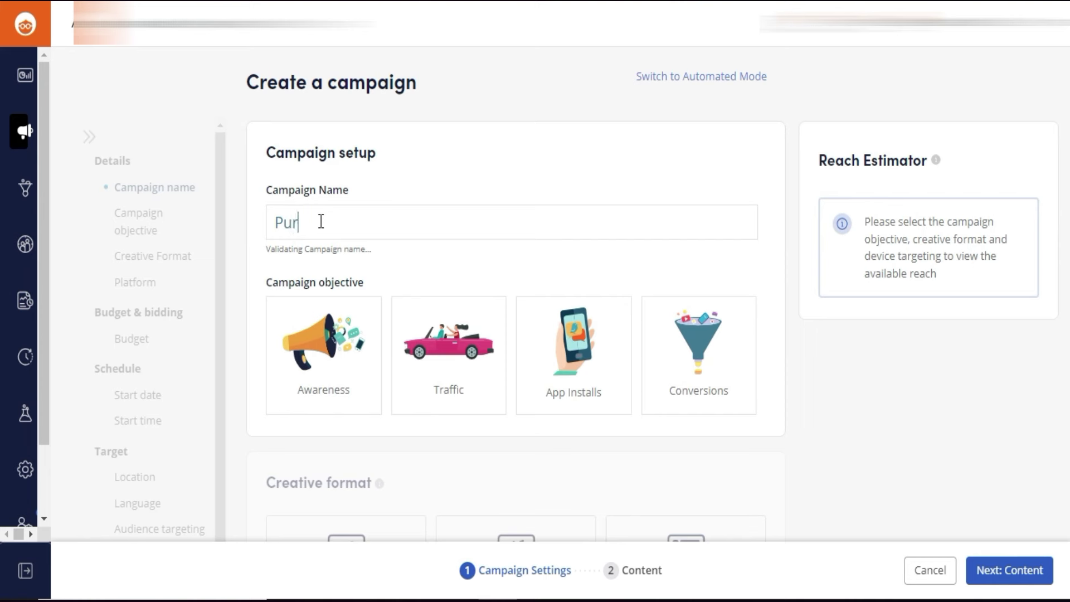
pyautogui.write('avive')
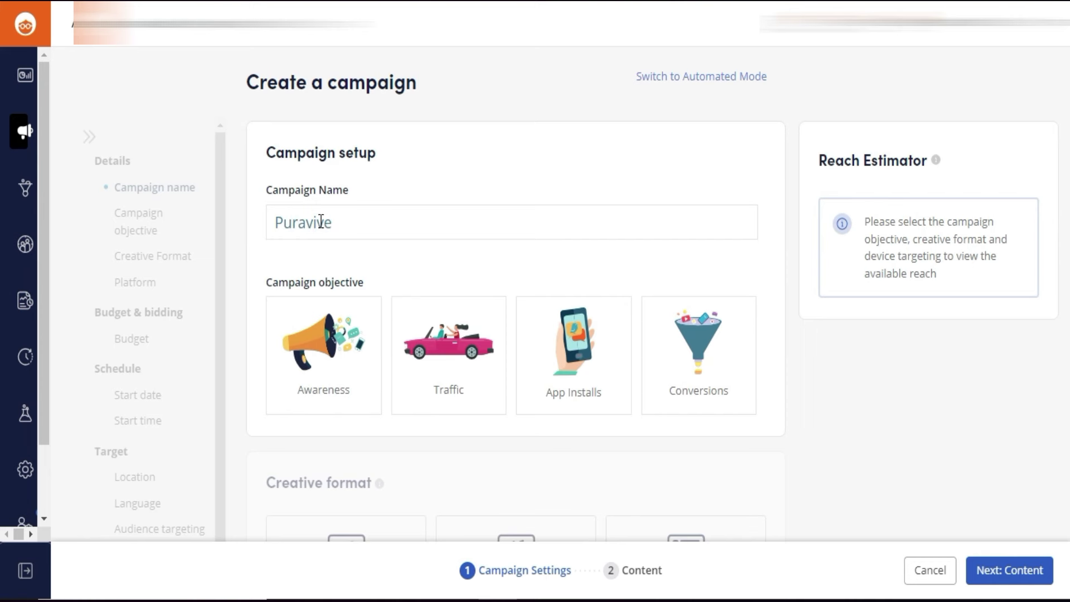
pyautogui.scroll(-2, 519, 140)
pyautogui.moveTo(353, 206)
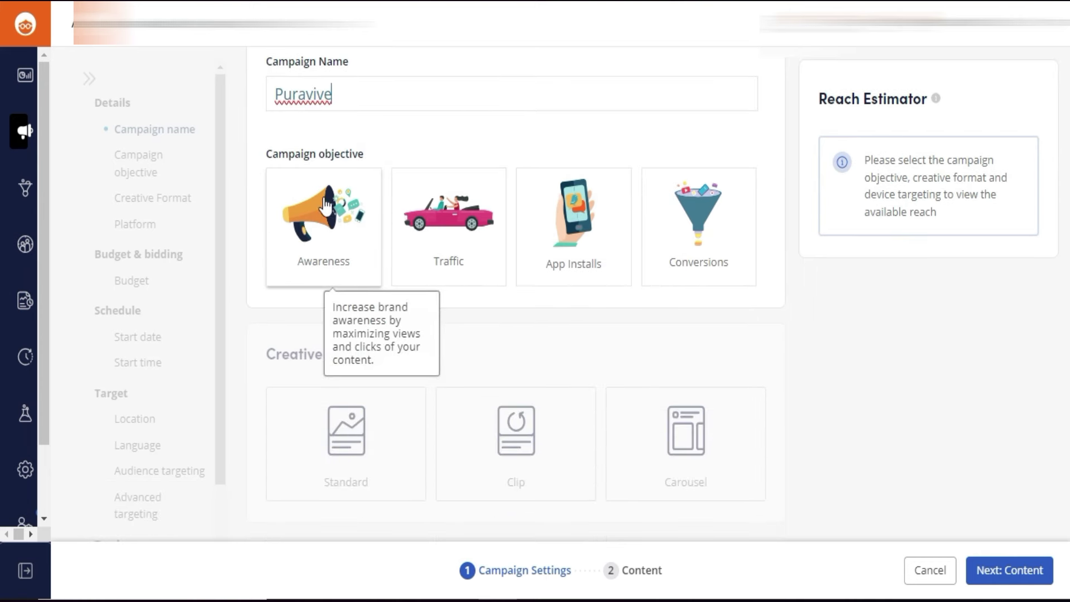
pyautogui.click(687, 228)
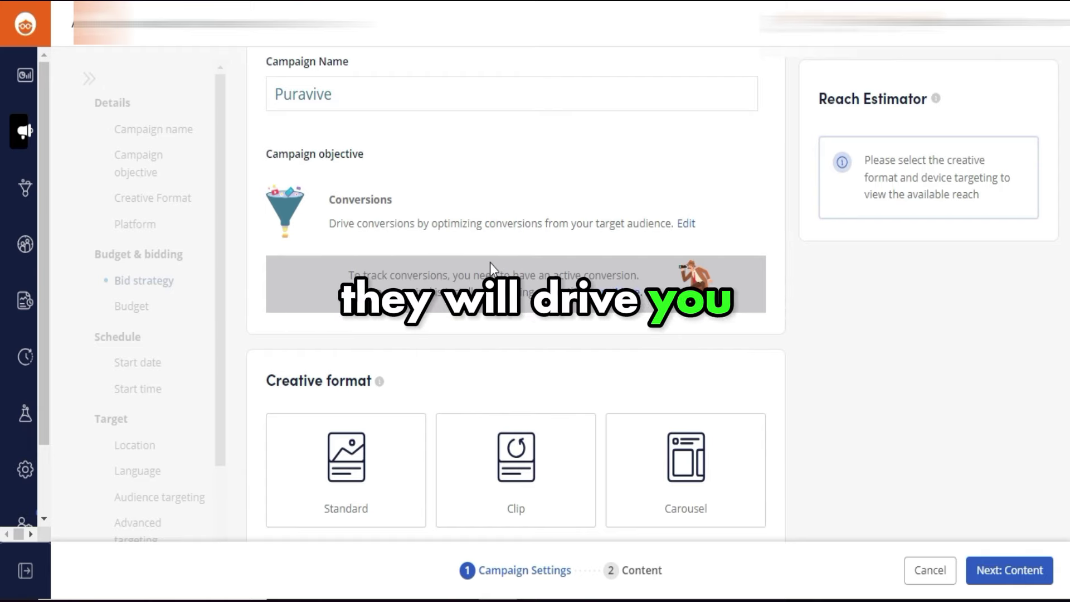
# Set the creative format to Standard and target smartphone, tablet and desktop devices
pyautogui.scroll(-3, 490, 262)
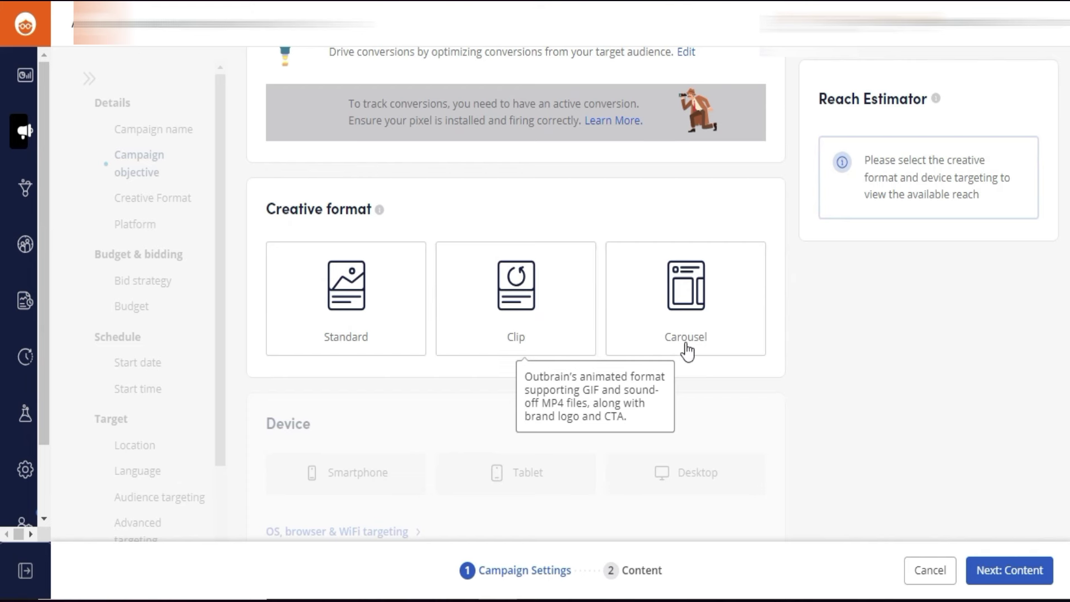
pyautogui.click(354, 341)
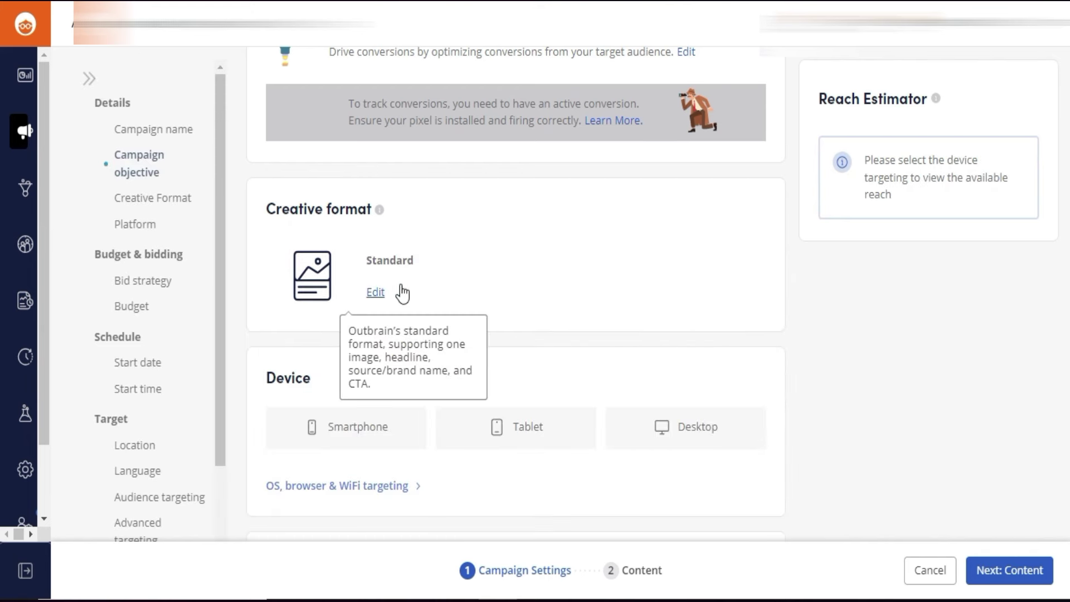
pyautogui.scroll(-4, 458, 273)
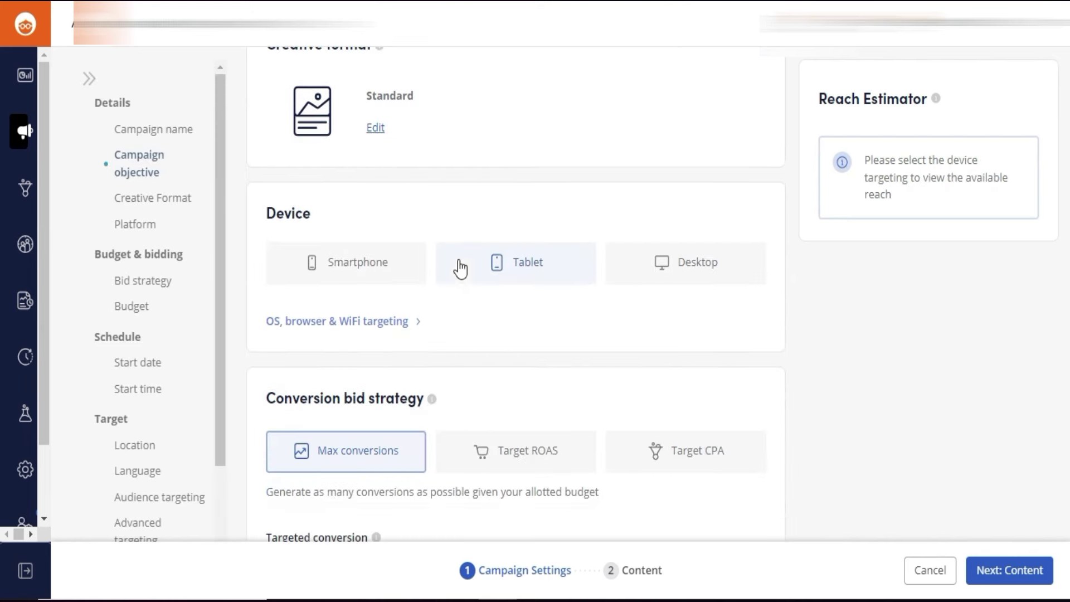
pyautogui.click(363, 202)
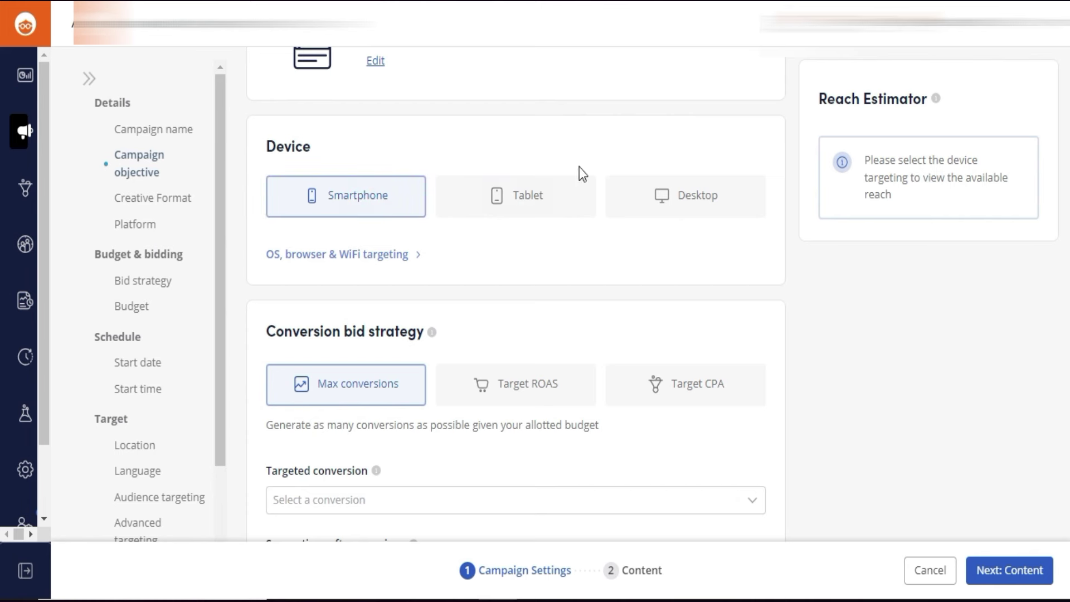
pyautogui.click(561, 183)
pyautogui.click(691, 201)
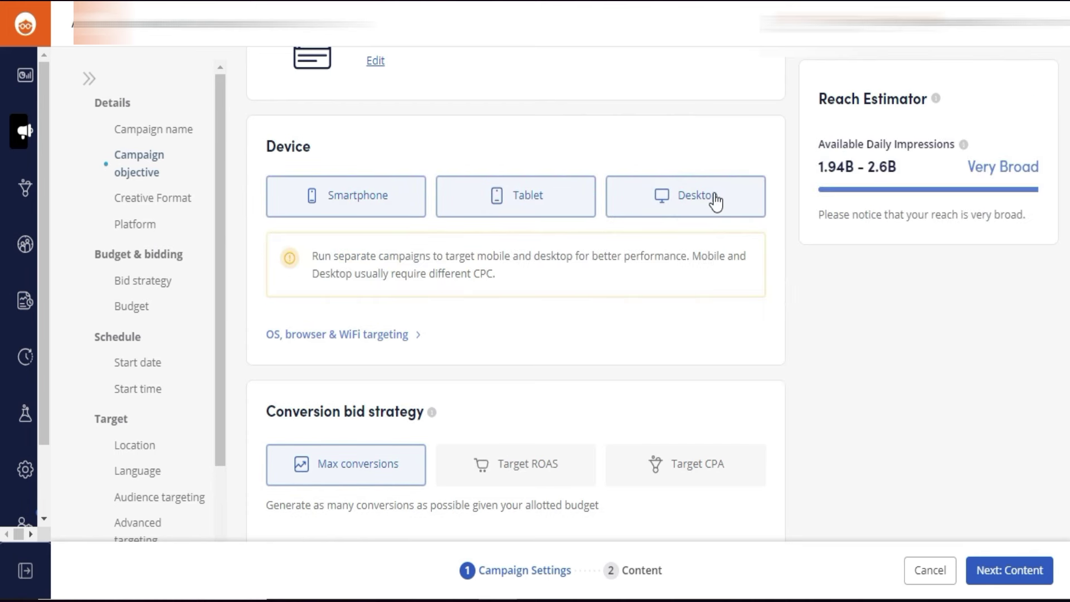
# Review the conversion bid strategy settings and choose Purchase as the targeted conversion for Max conversions
pyautogui.scroll(-2, 640, 348)
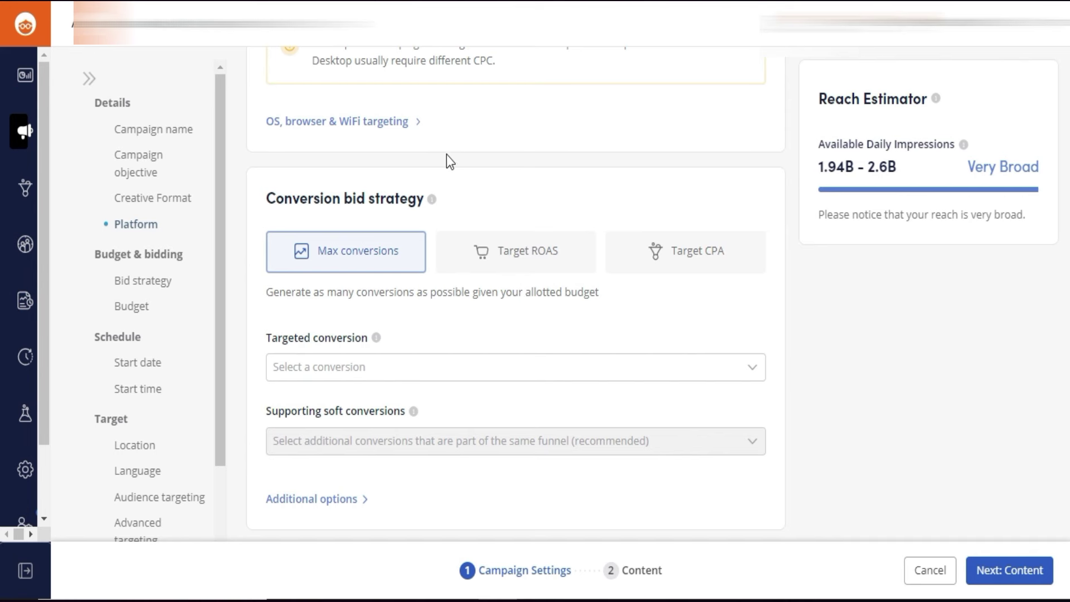
pyautogui.scroll(-2, 447, 159)
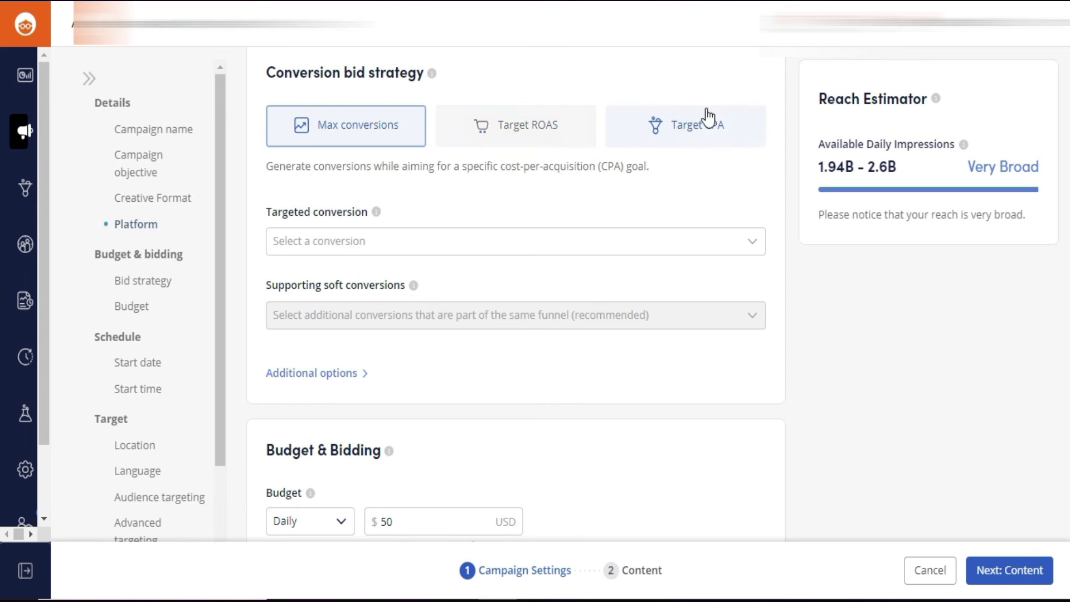
pyautogui.scroll(-2, 633, 196)
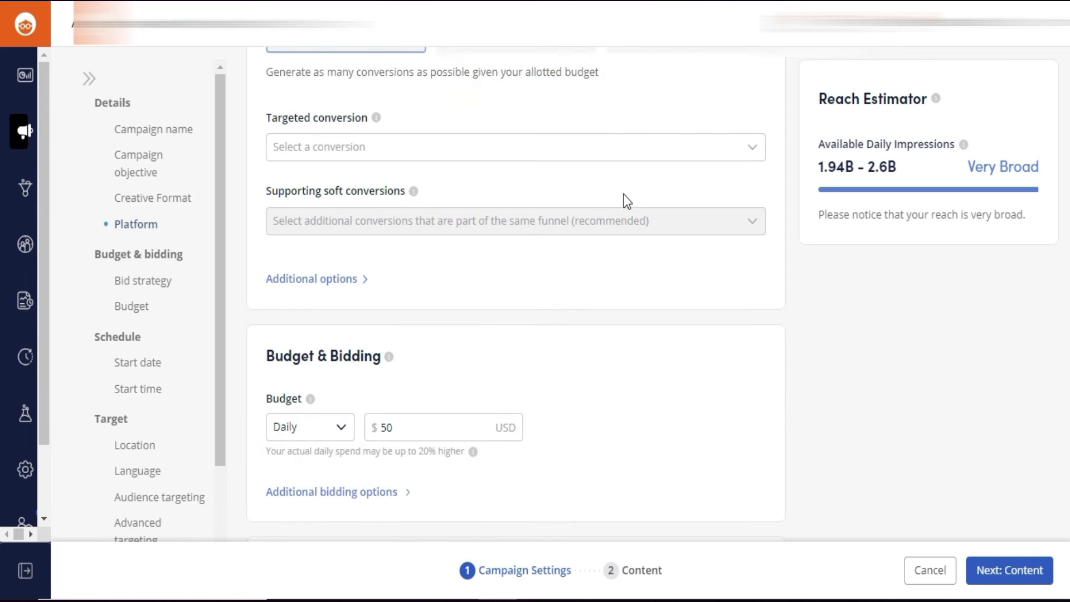
pyautogui.scroll(2, 412, 128)
pyautogui.scroll(-2, 396, 171)
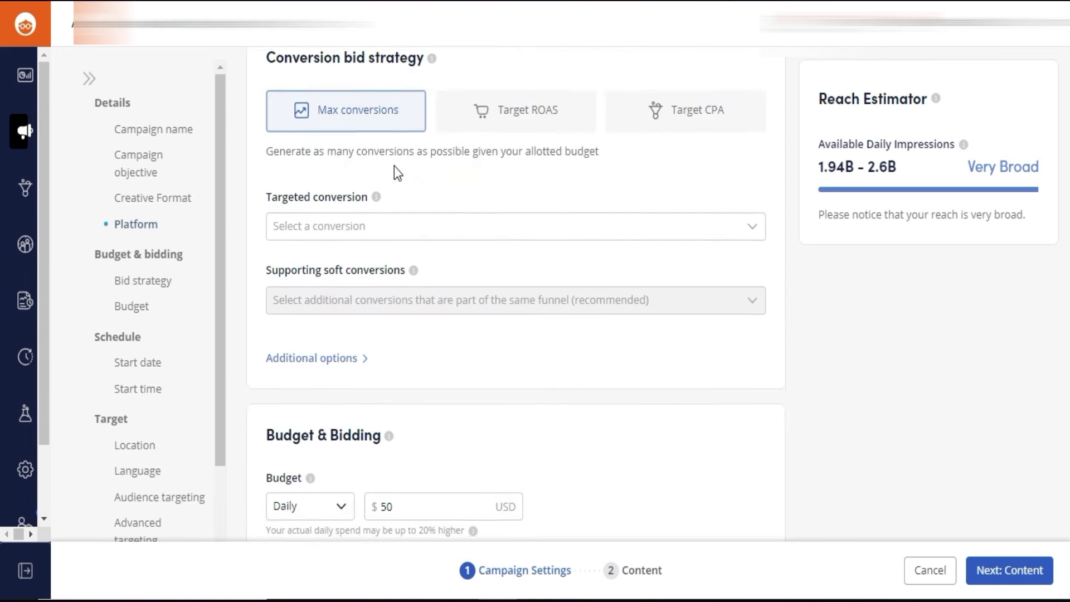
pyautogui.click(365, 145)
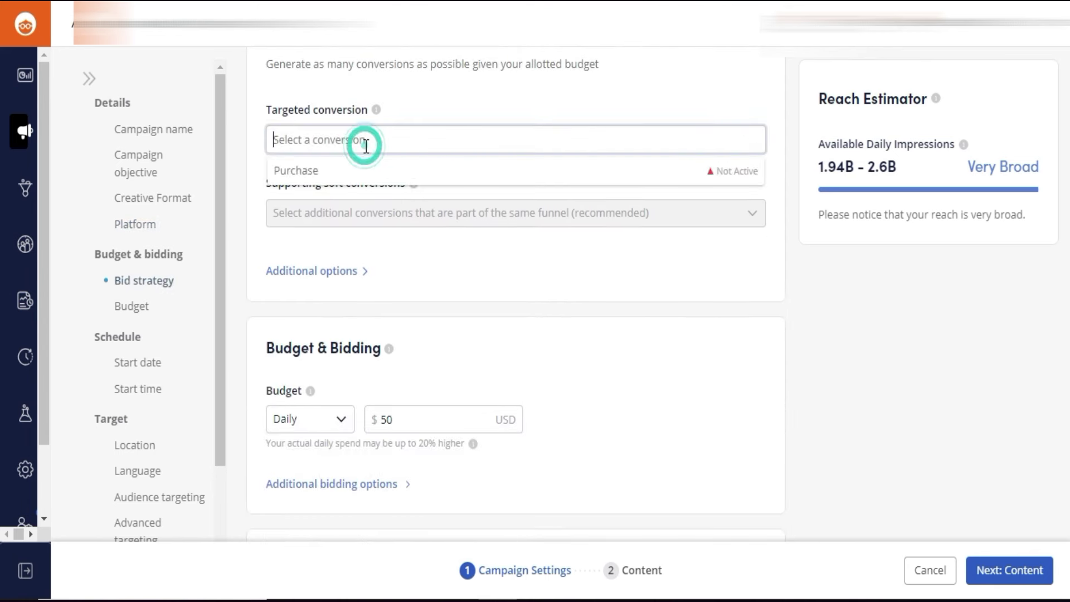
pyautogui.click(309, 172)
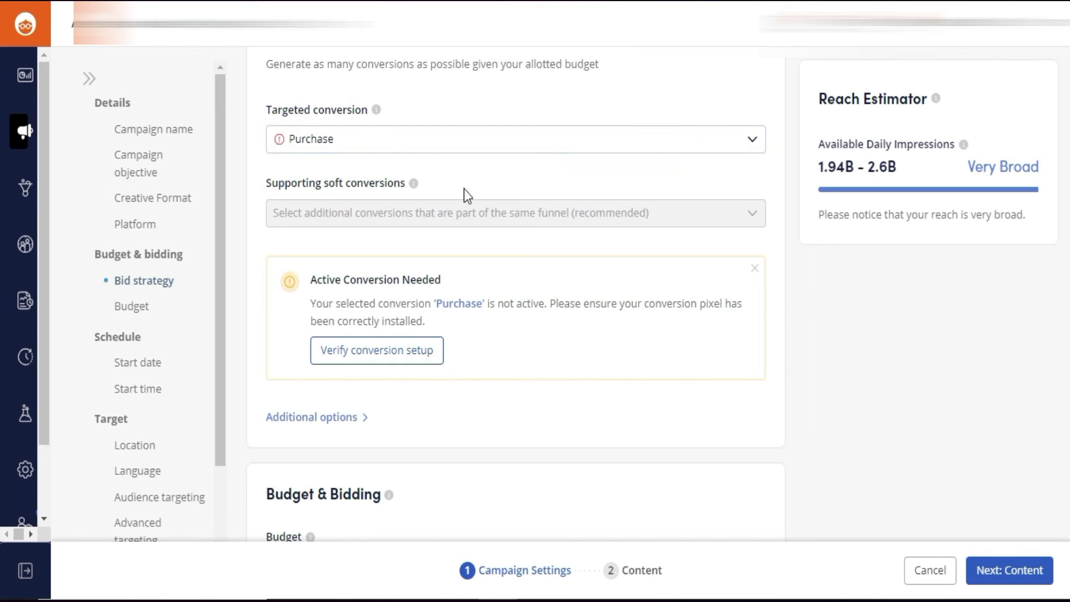
# Set the campaign's daily budget to 20 USD
pyautogui.scroll(-2, 795, 301)
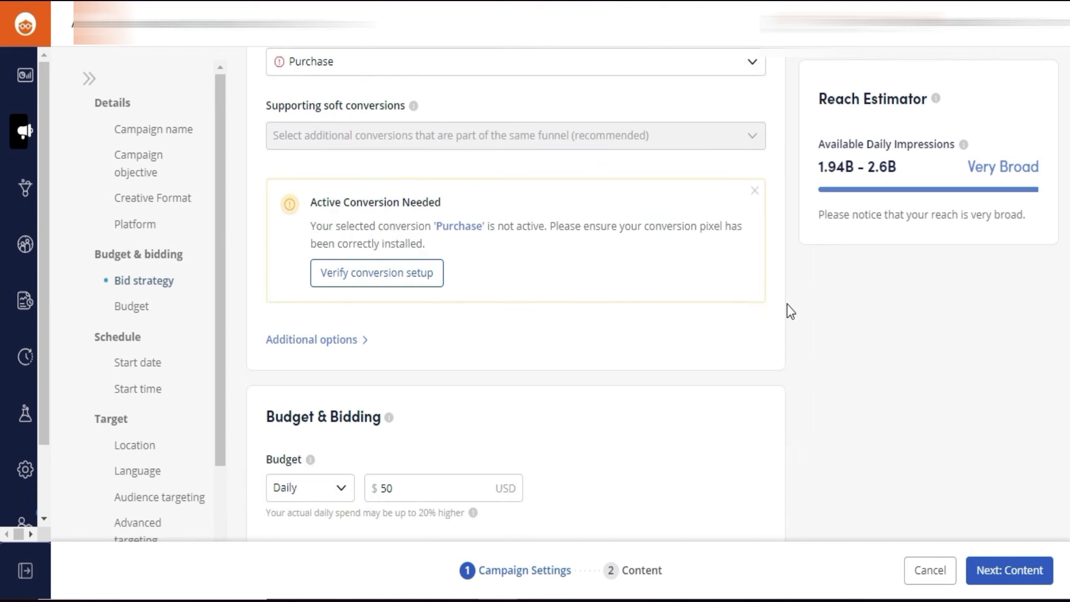
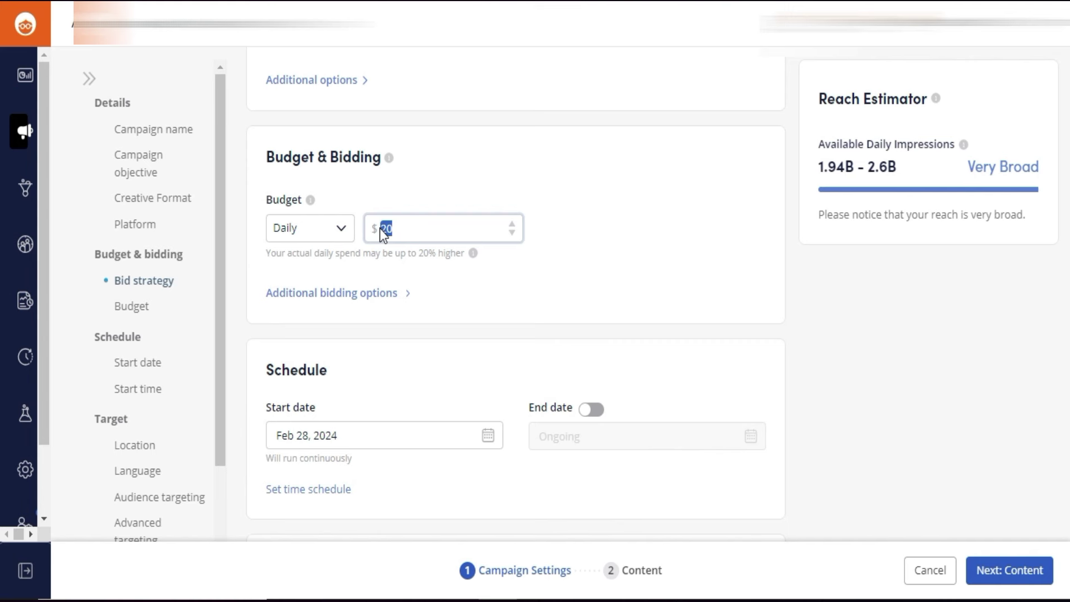
pyautogui.click(460, 171)
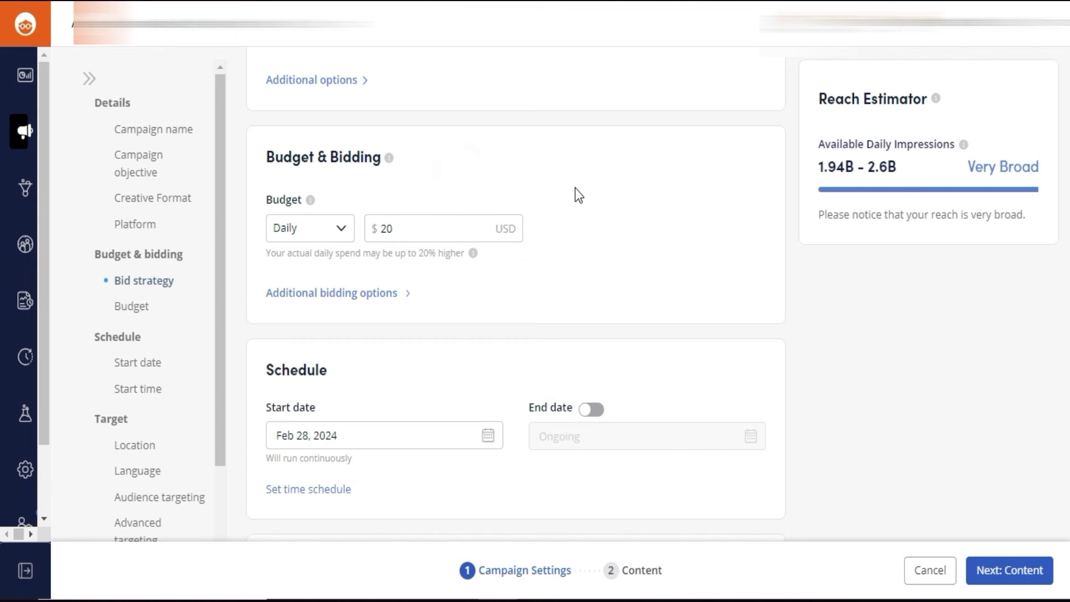
pyautogui.scroll(-4, 582, 315)
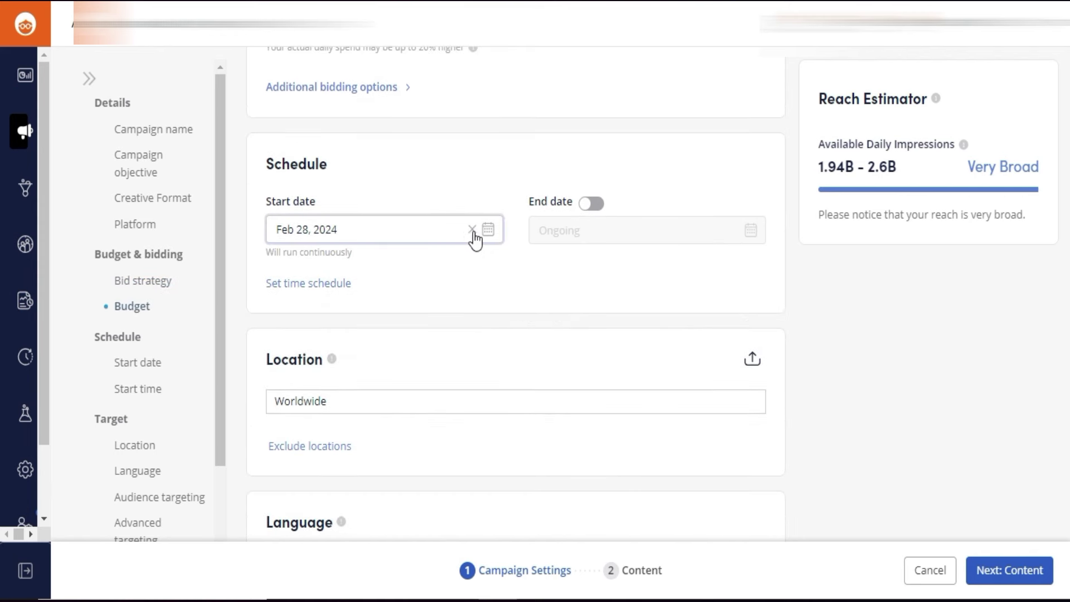
# Set the campaign's target location to United States
pyautogui.scroll(3, 496, 212)
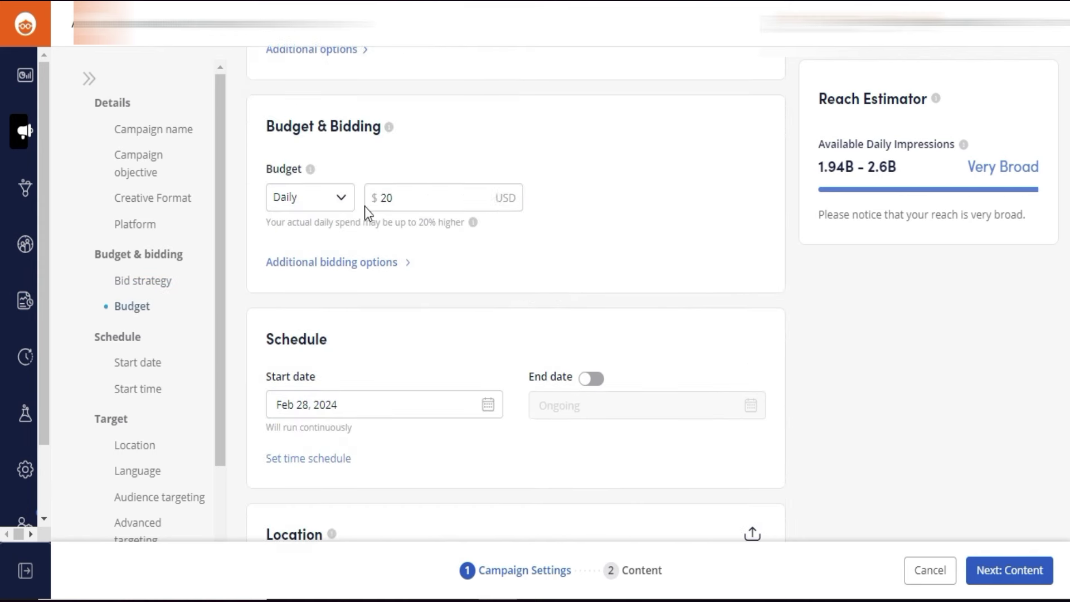
pyautogui.scroll(-6, 423, 353)
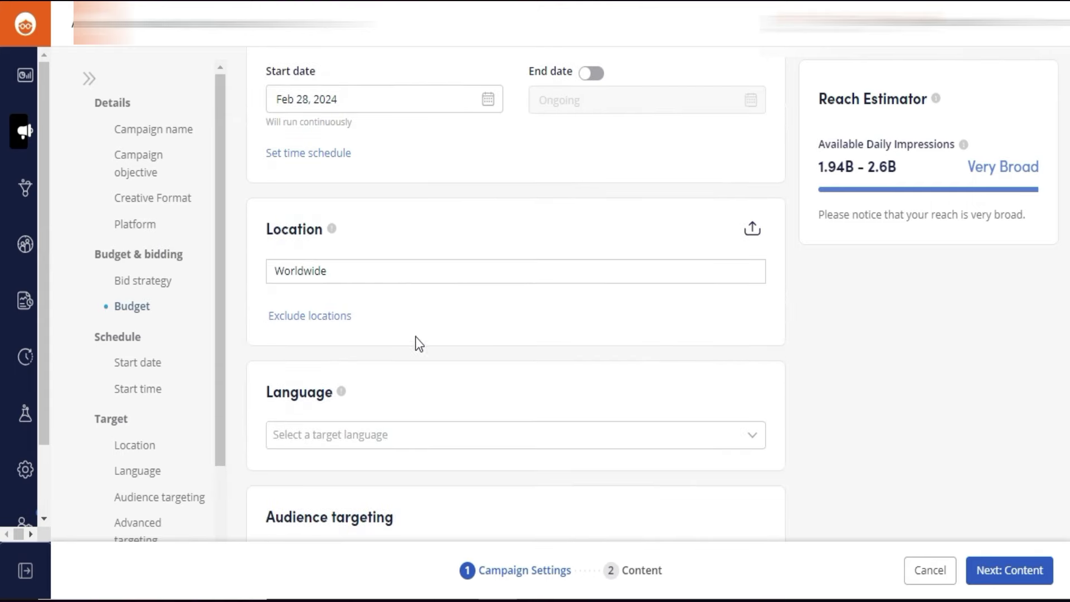
pyautogui.click(390, 276)
pyautogui.scroll(-2, 392, 322)
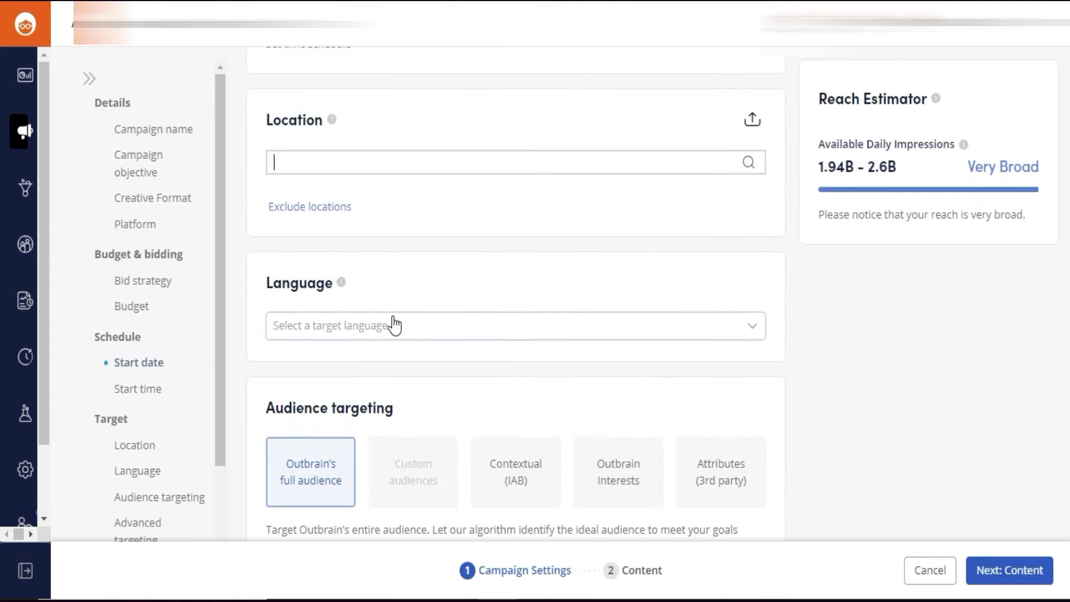
pyautogui.write('united state')
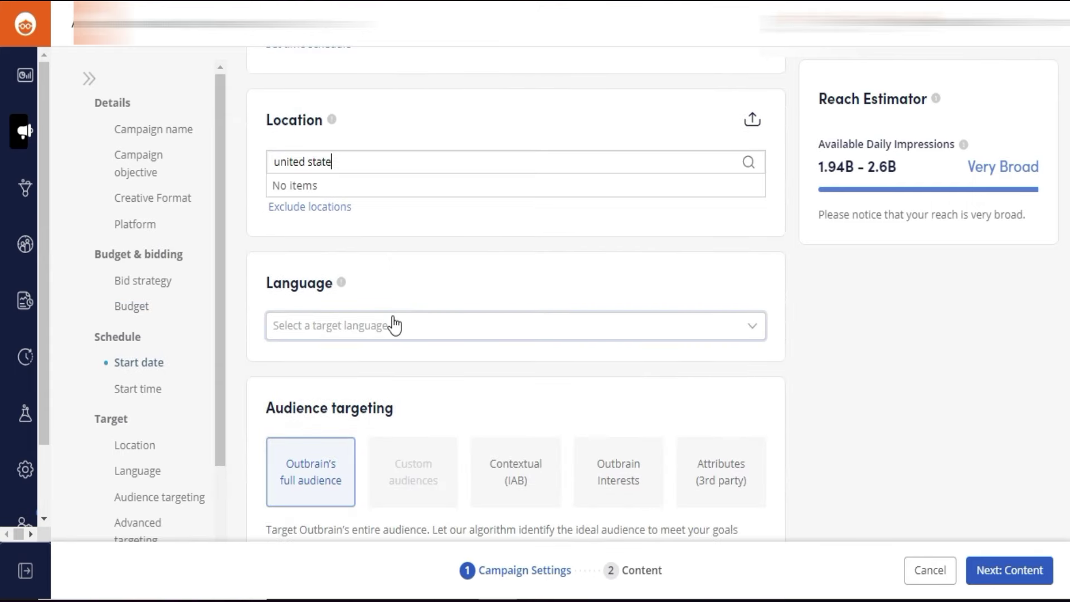
pyautogui.write('s')
pyautogui.click(363, 186)
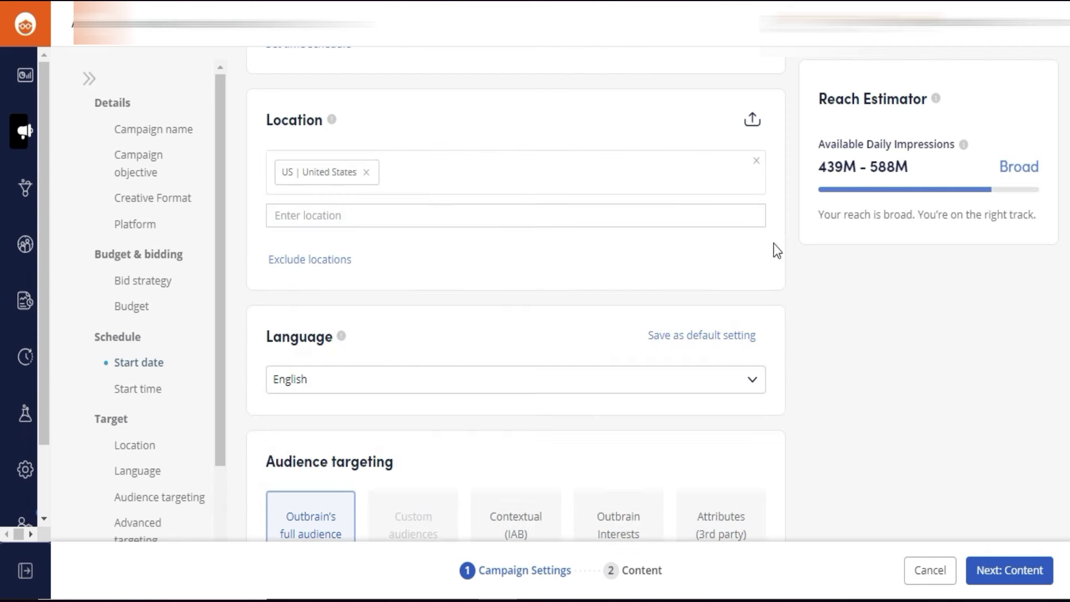
# Switch the campaign's audience targeting to Outbrain Interests
pyautogui.scroll(-2, 392, 284)
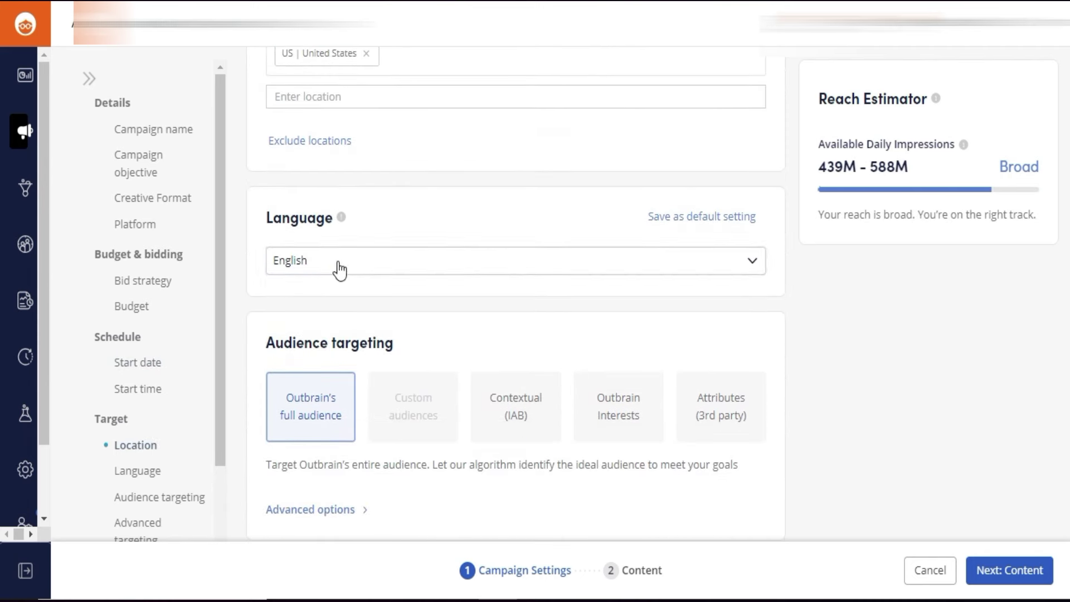
pyautogui.scroll(-3, 430, 267)
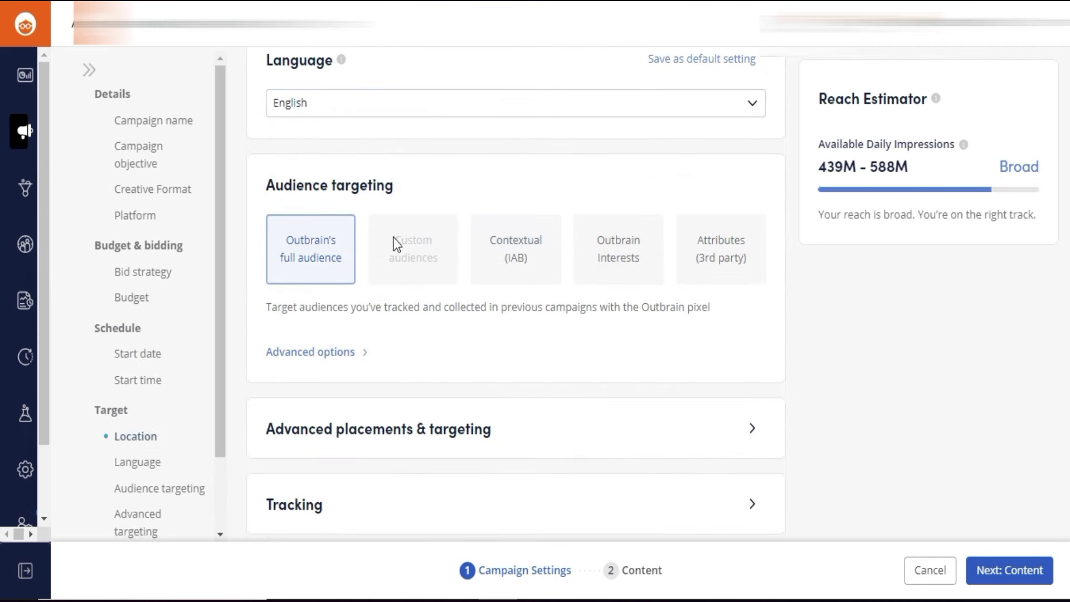
pyautogui.scroll(-1, 396, 241)
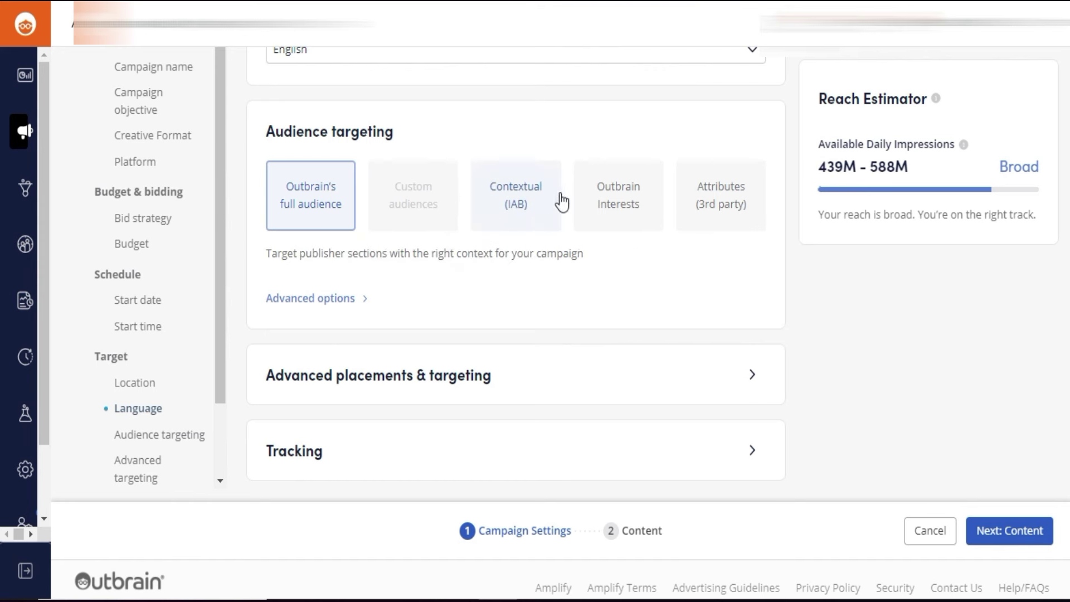
pyautogui.click(629, 215)
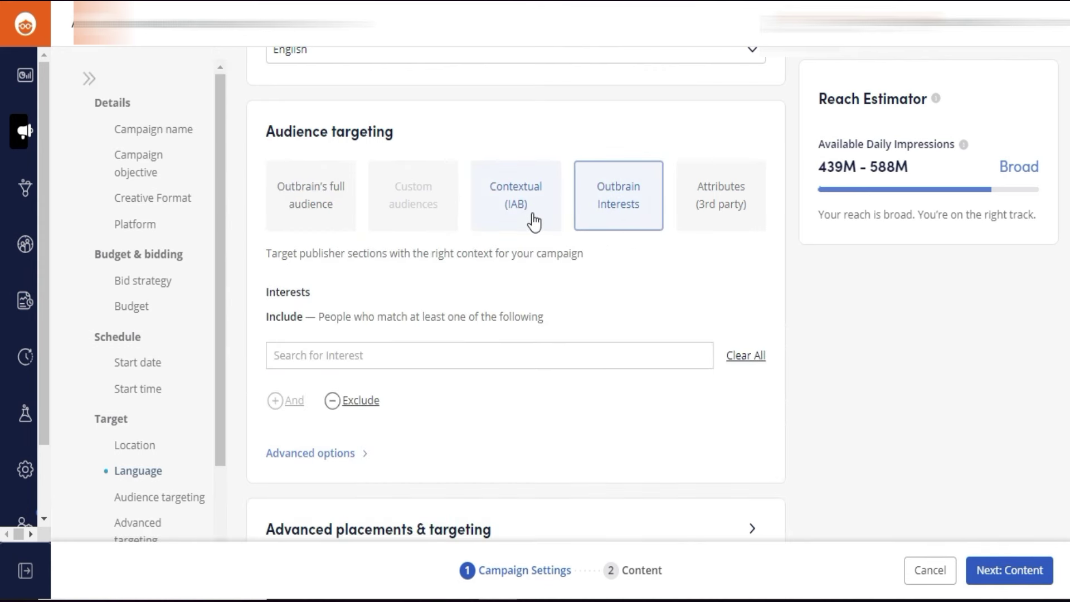
# Include the Weight Loss and Womens Health interests from the Health category in the audience targeting
pyautogui.scroll(-3, 616, 239)
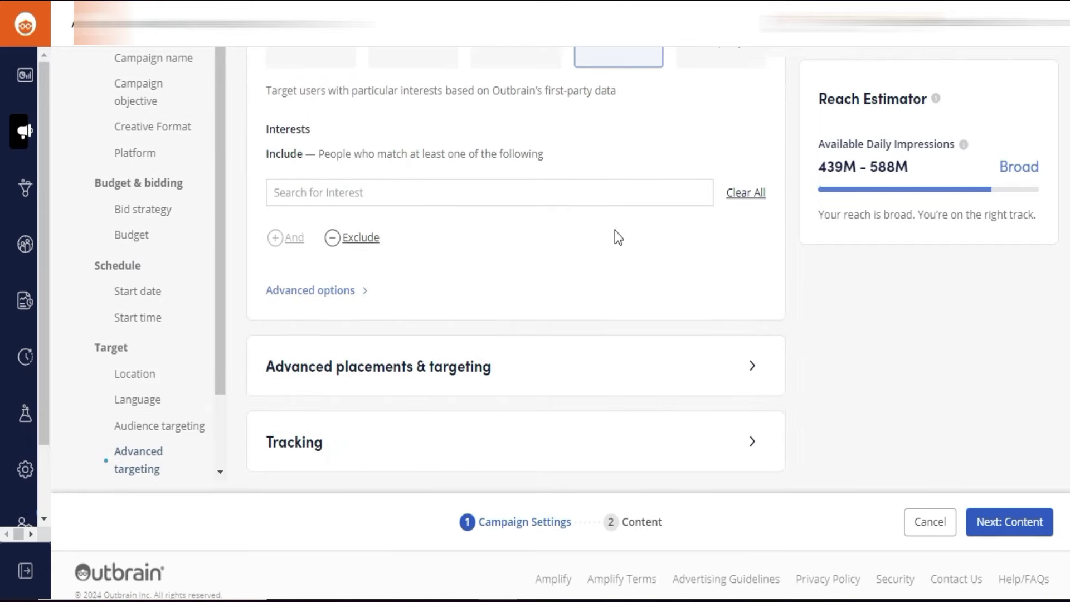
pyautogui.click(460, 191)
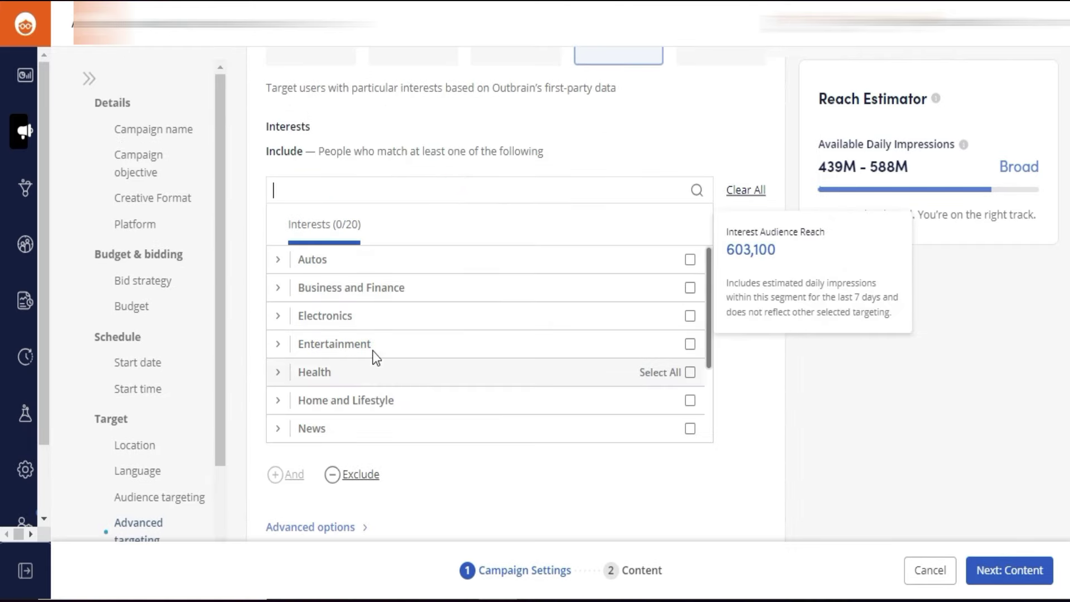
pyautogui.scroll(-3, 372, 350)
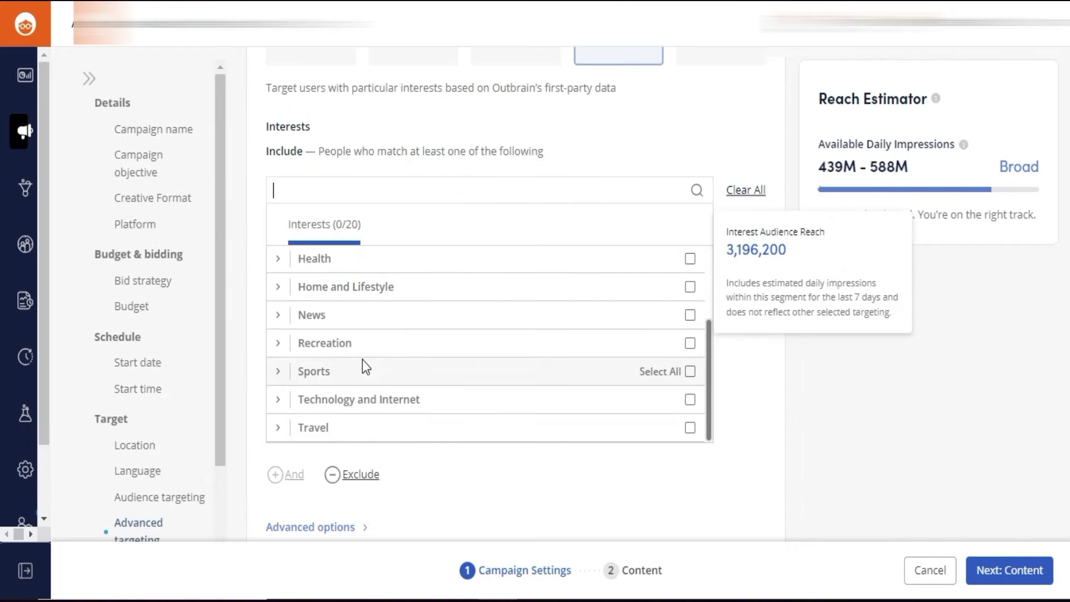
pyautogui.scroll(3, 331, 360)
pyautogui.click(270, 330)
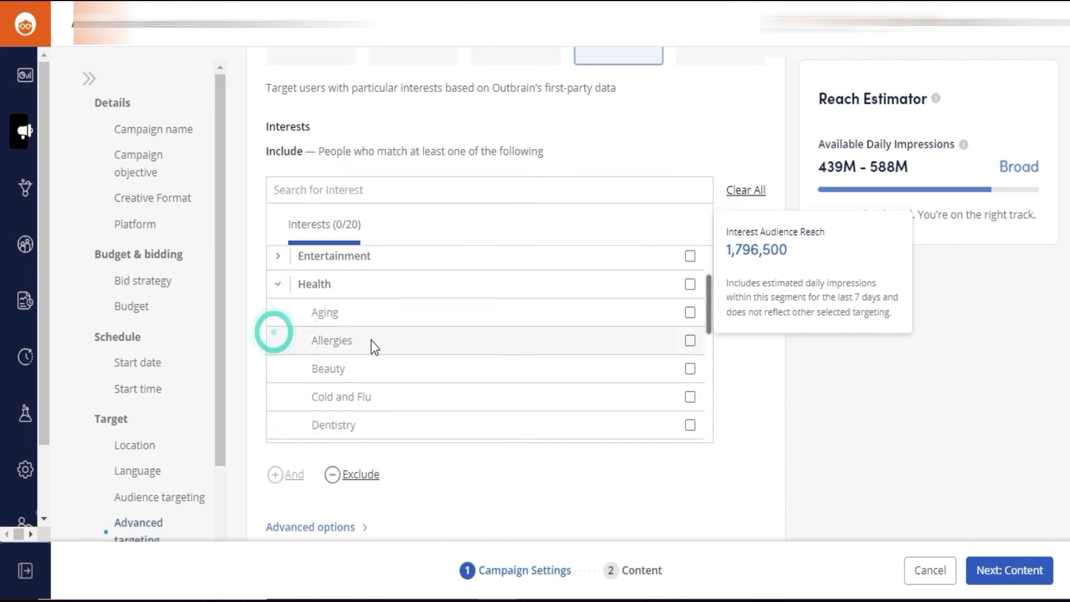
pyautogui.scroll(-5, 400, 354)
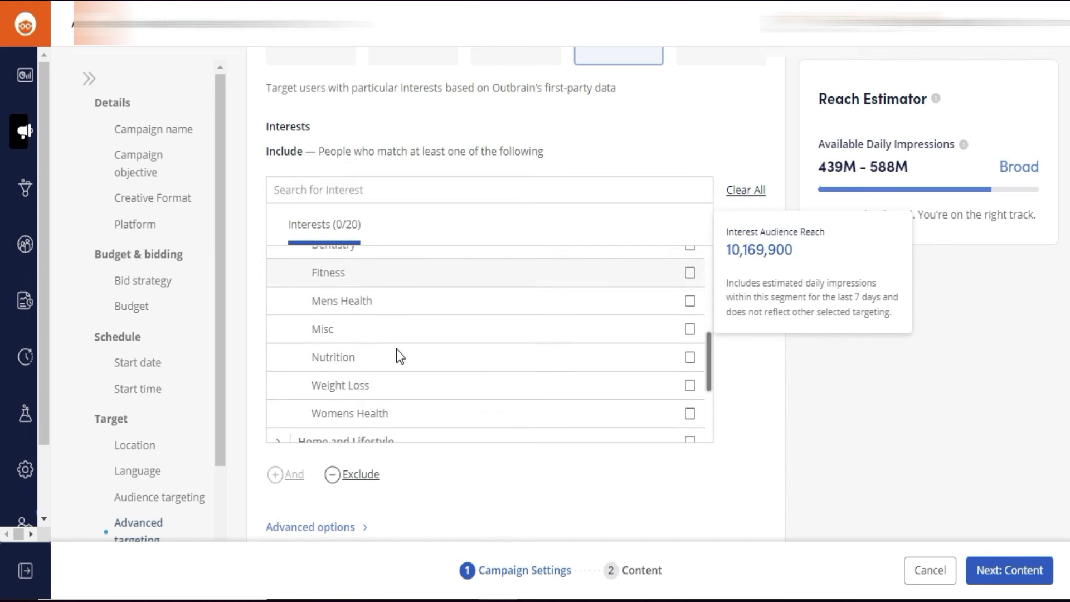
pyautogui.click(690, 338)
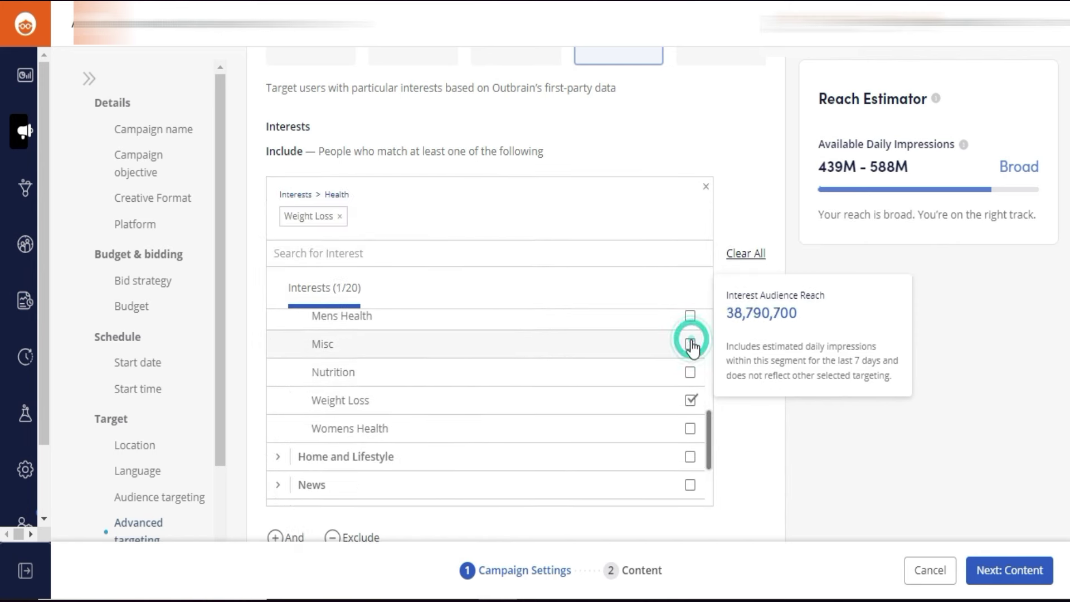
pyautogui.click(691, 426)
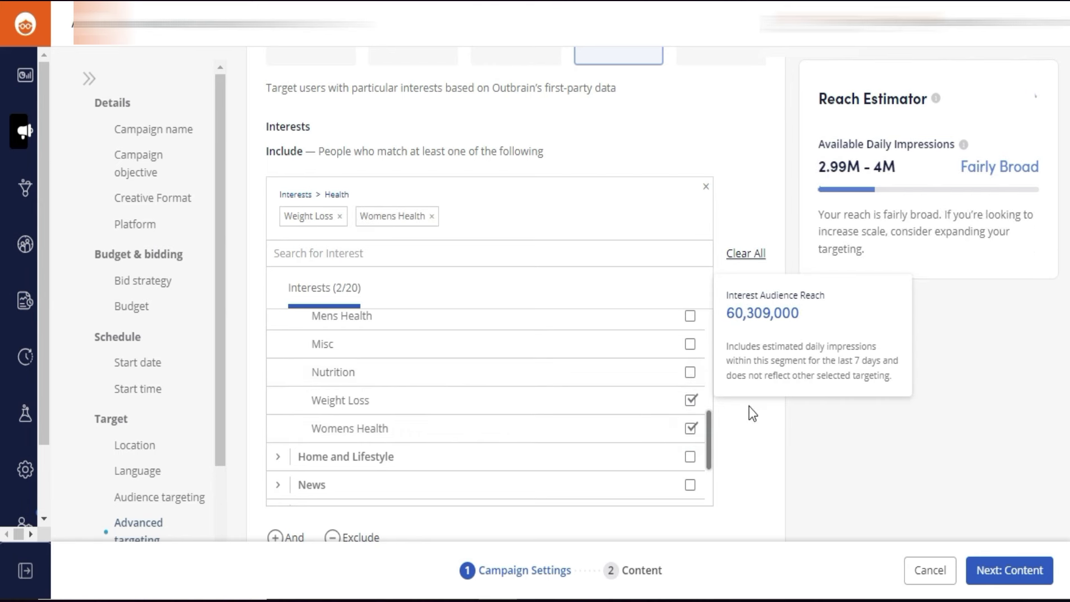
pyautogui.click(812, 436)
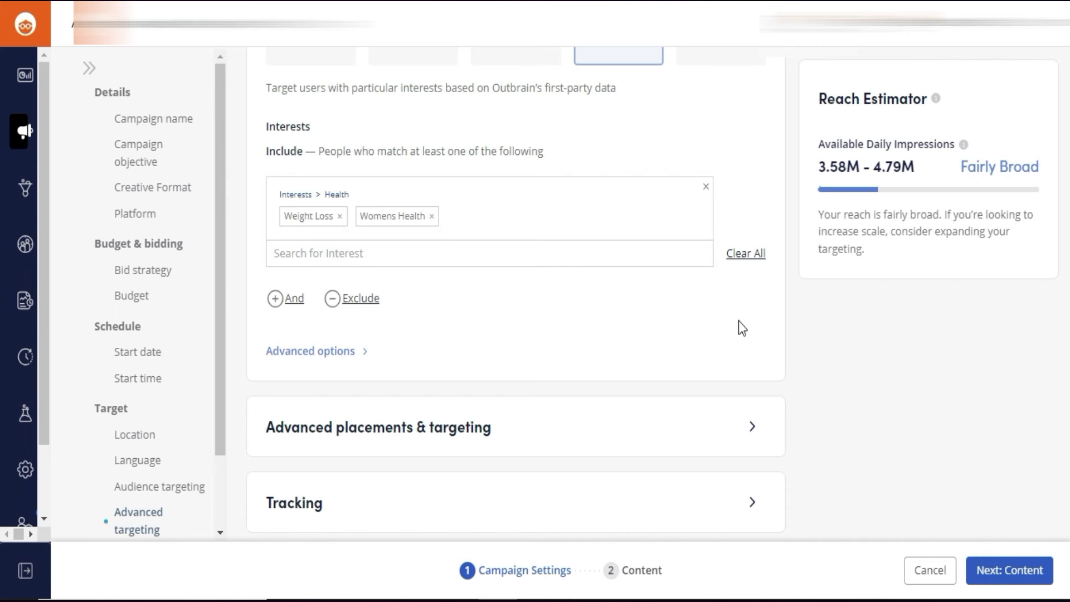
# Check the advanced placements and targeting section and continue to the campaign's content stage
pyautogui.scroll(-1, 740, 327)
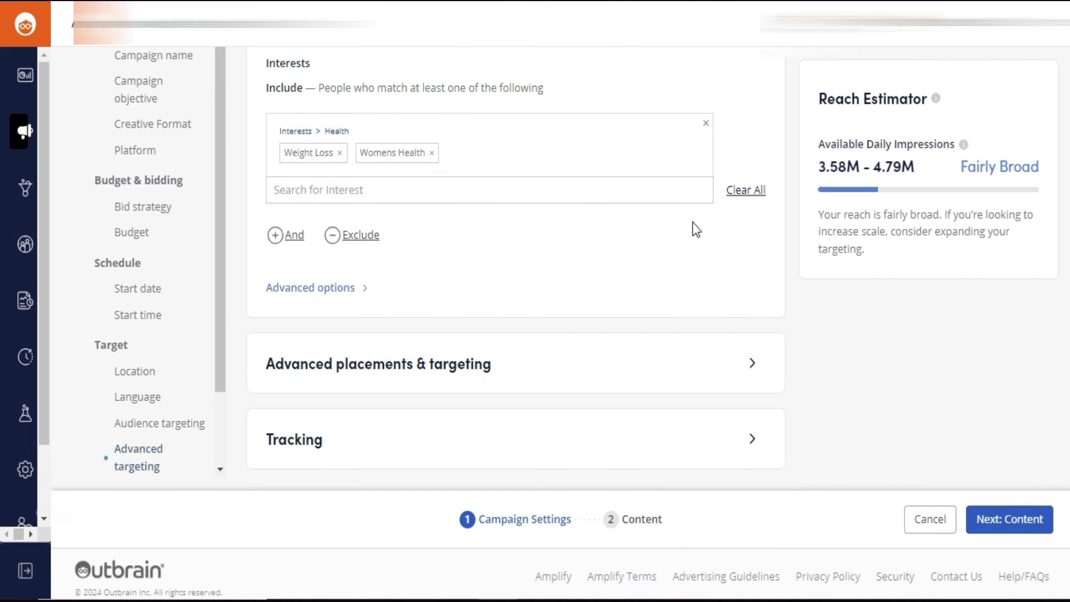
pyautogui.click(622, 362)
pyautogui.click(649, 311)
pyautogui.click(997, 518)
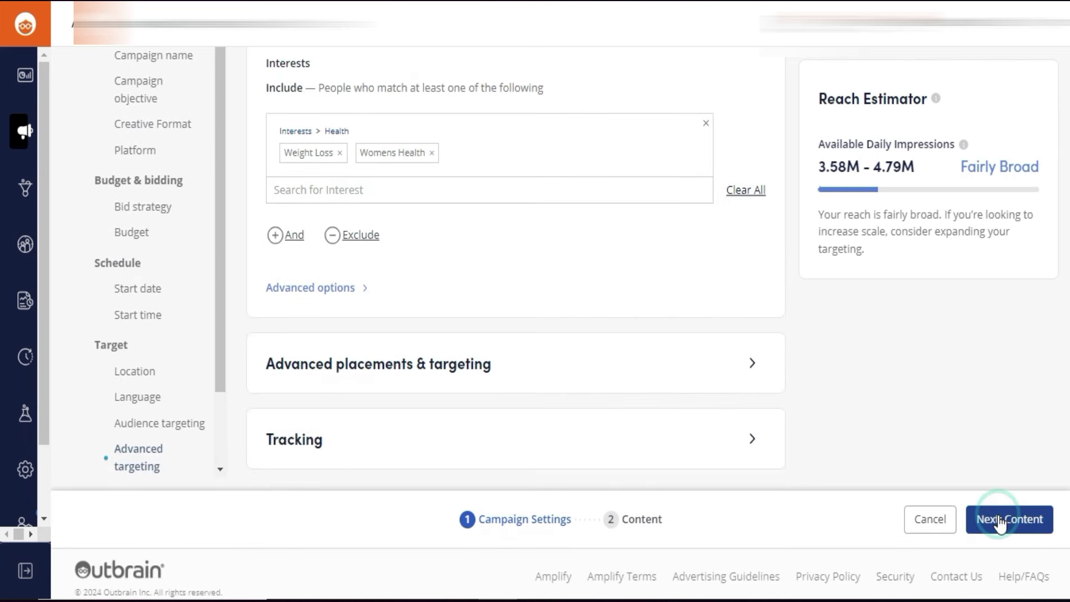
# Examine the ad content form's fields for content URL, site name, title, image, description and call to action
pyautogui.scroll(-3, 526, 218)
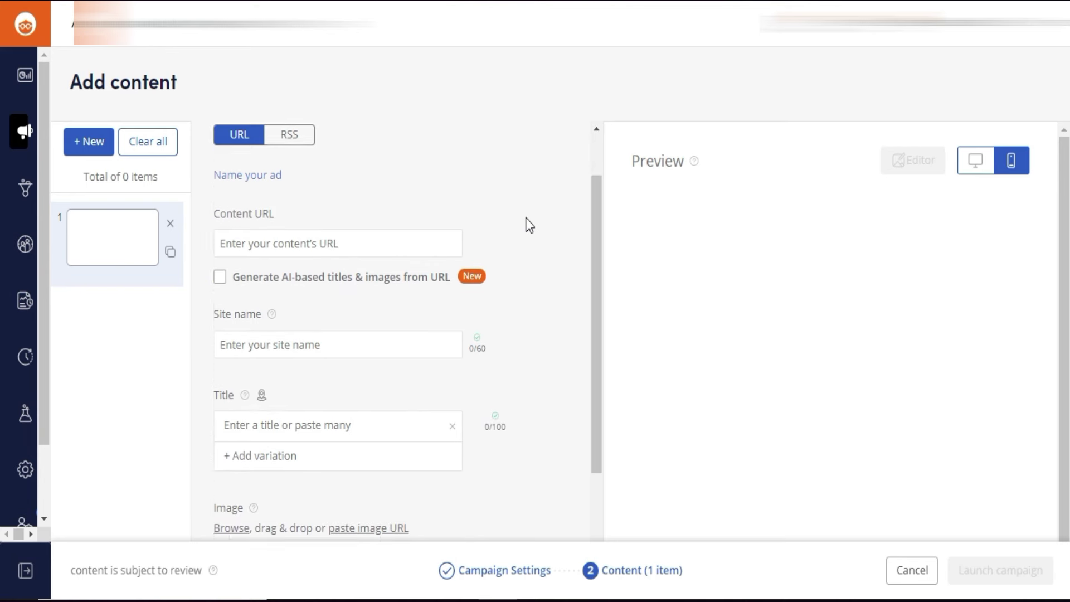
pyautogui.click(319, 178)
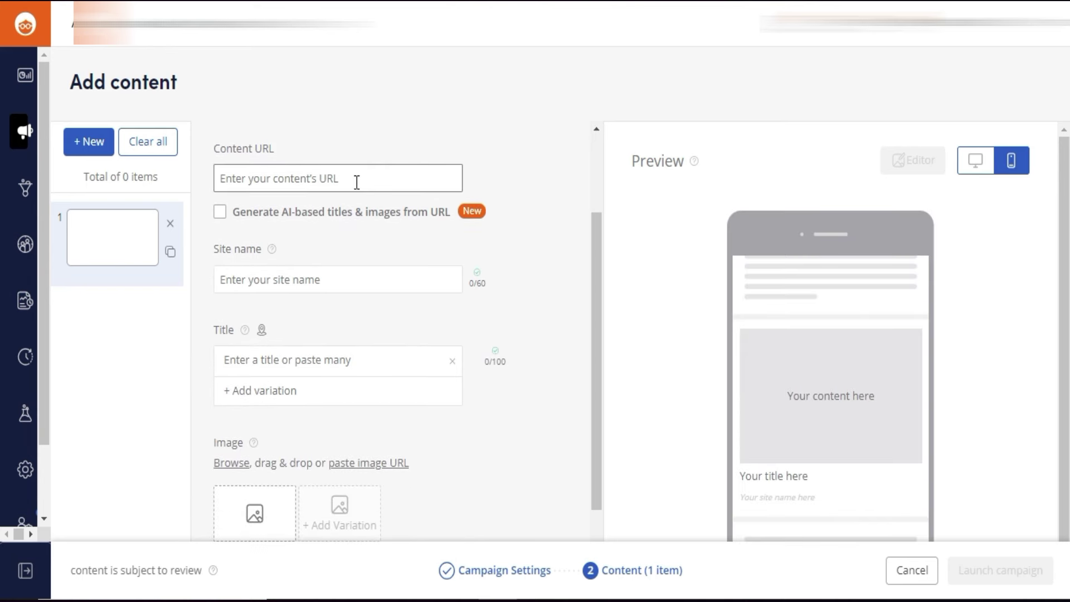
pyautogui.click(281, 279)
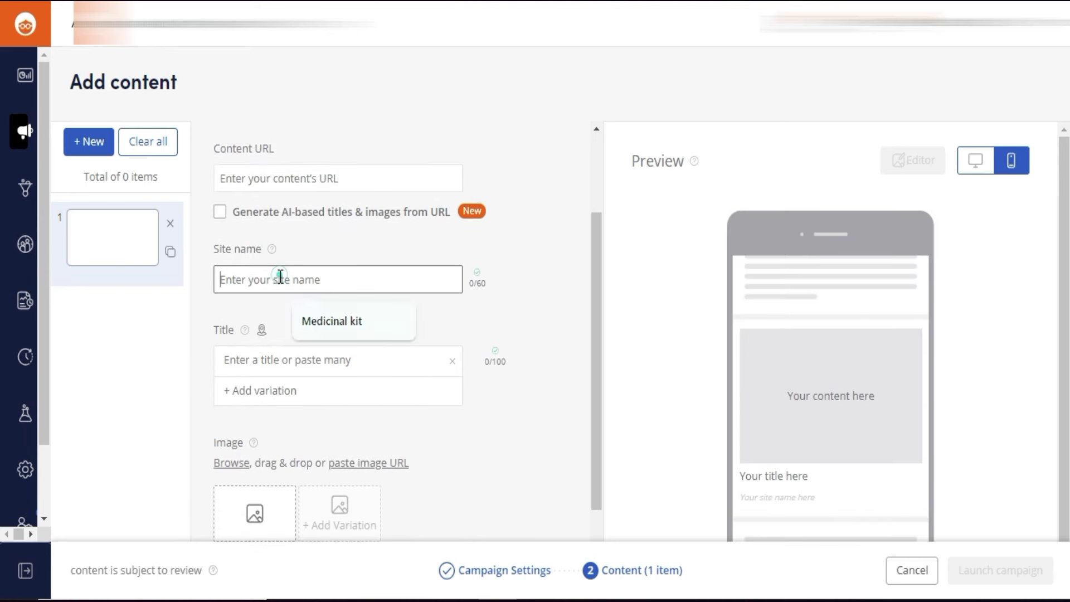
pyautogui.click(365, 249)
pyautogui.scroll(-3, 389, 346)
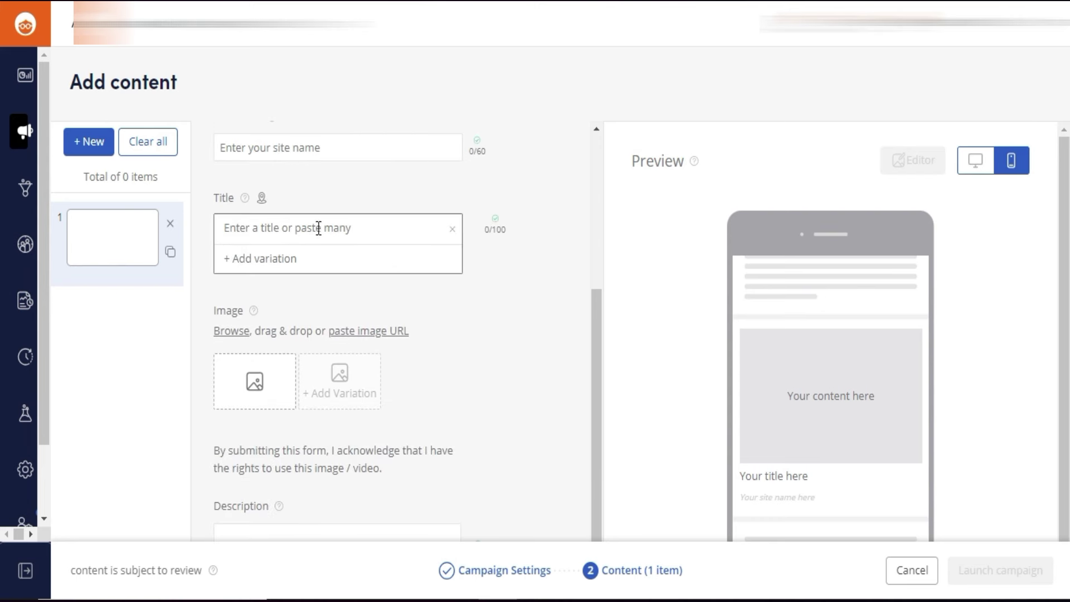
pyautogui.scroll(-1, 270, 406)
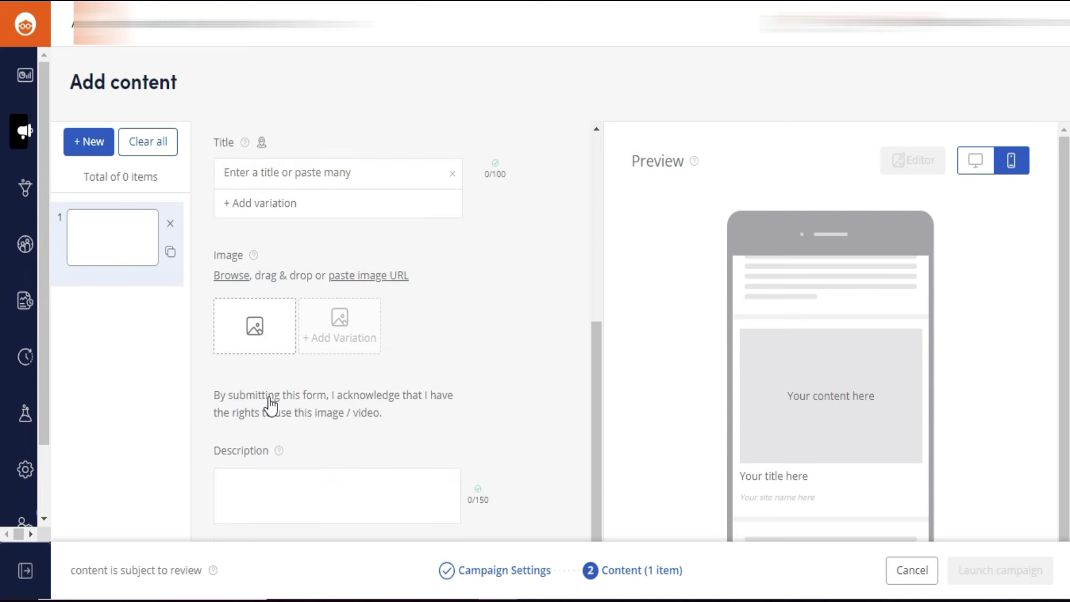
pyautogui.scroll(-3, 276, 335)
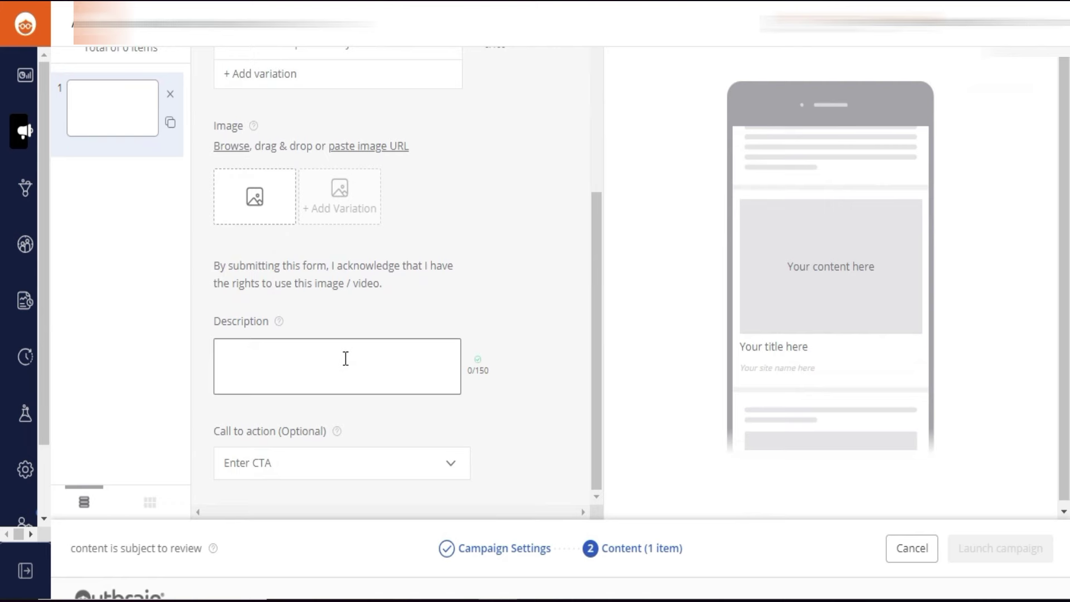
pyautogui.scroll(-1, 346, 359)
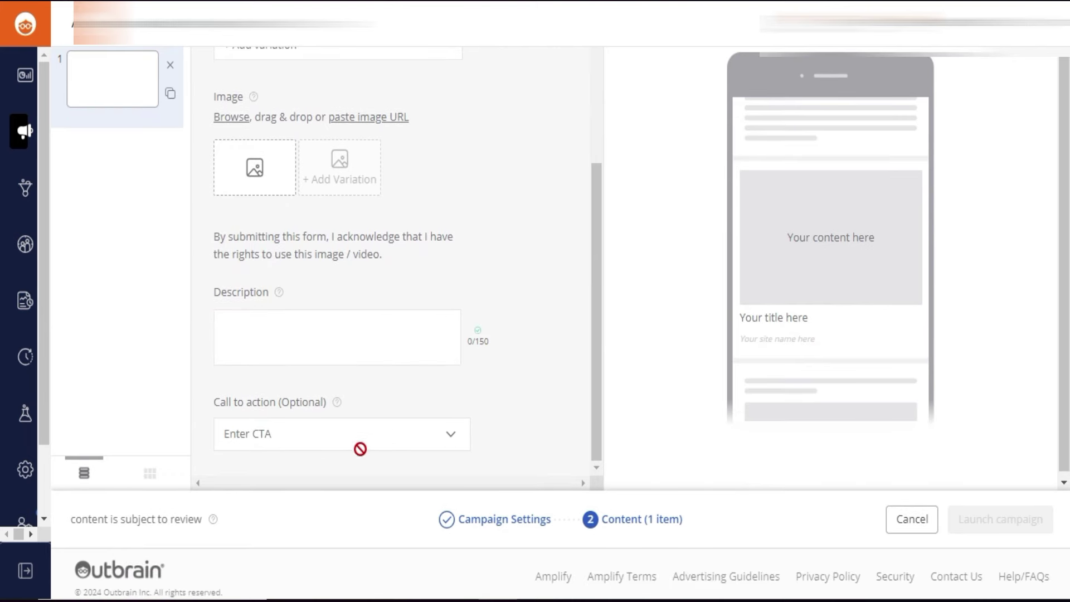
pyautogui.scroll(3, 511, 241)
pyautogui.scroll(1, 517, 243)
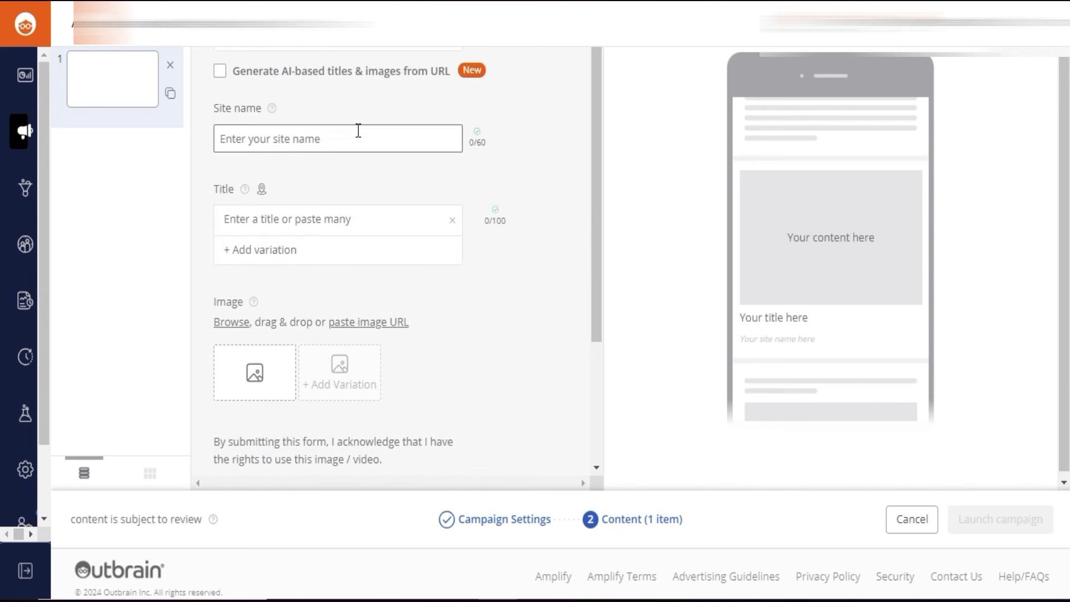
pyautogui.scroll(2, 358, 130)
# Check the ad's title, image and description, and set its call to action to Learn More
pyautogui.scroll(-2, 314, 149)
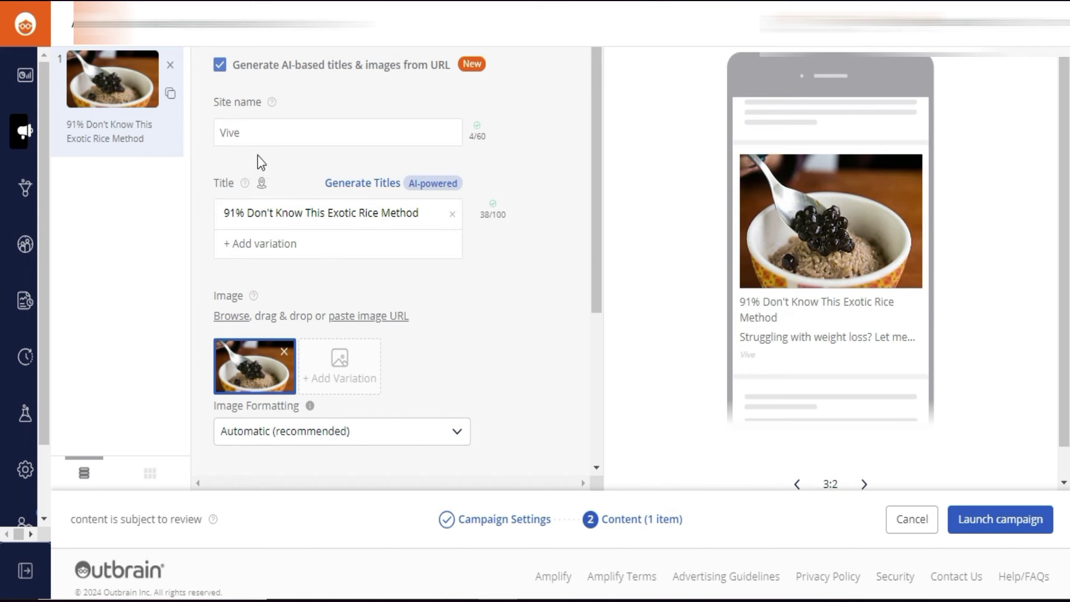
pyautogui.scroll(-4, 378, 400)
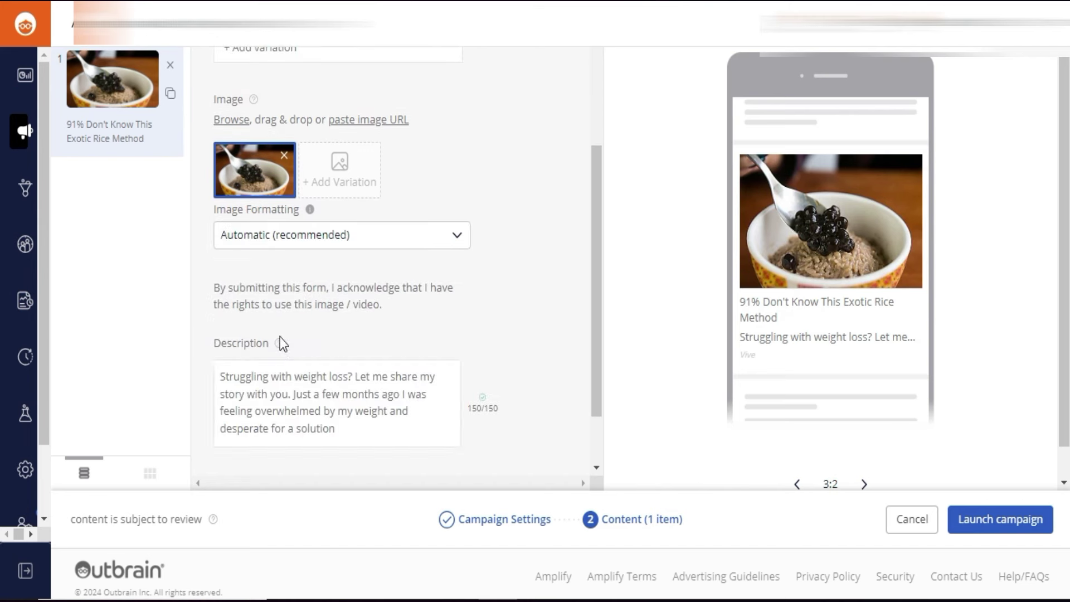
pyautogui.moveTo(355, 426); pyautogui.dragTo(252, 370)
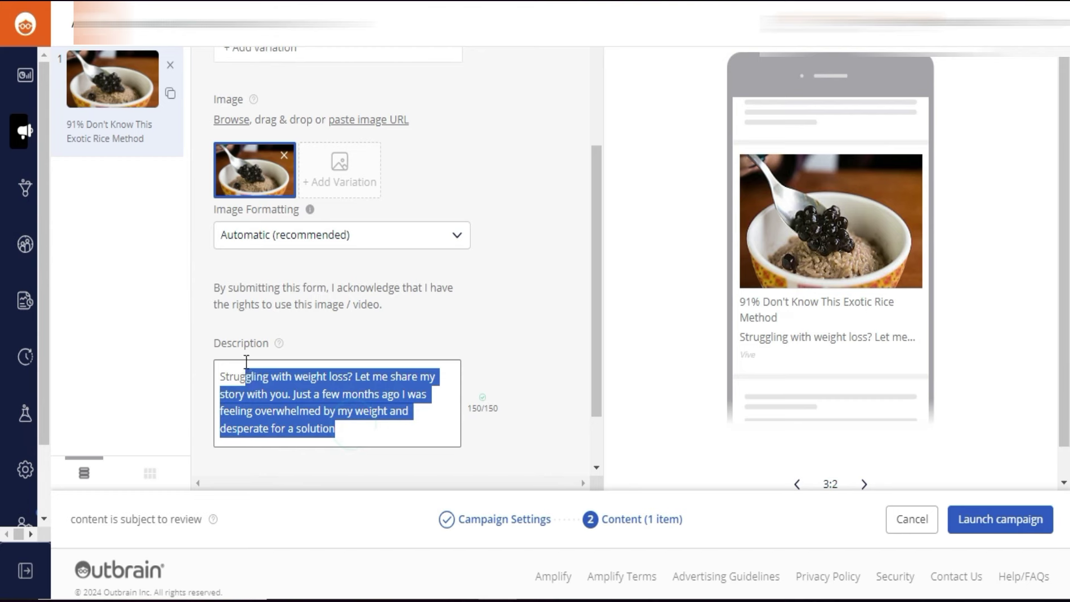
pyautogui.click(543, 320)
pyautogui.scroll(-2, 540, 416)
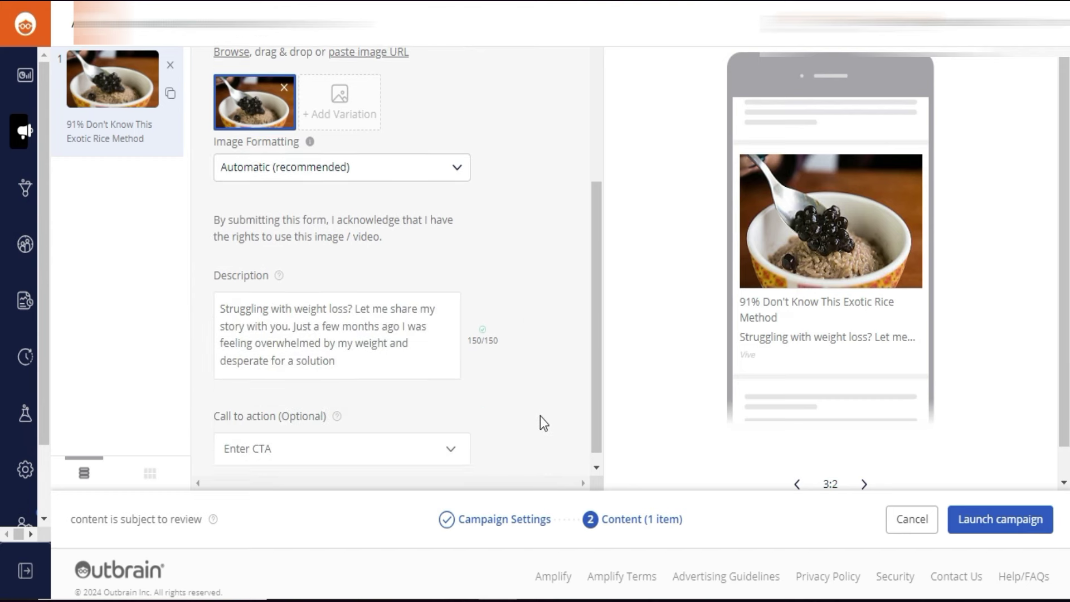
pyautogui.click(367, 442)
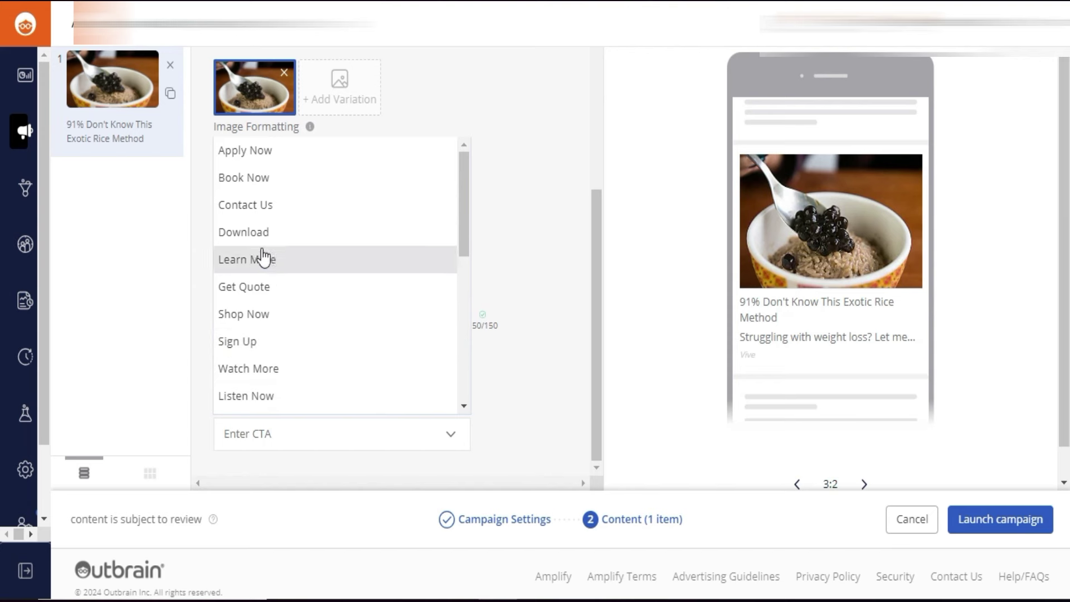
pyautogui.scroll(-3, 277, 365)
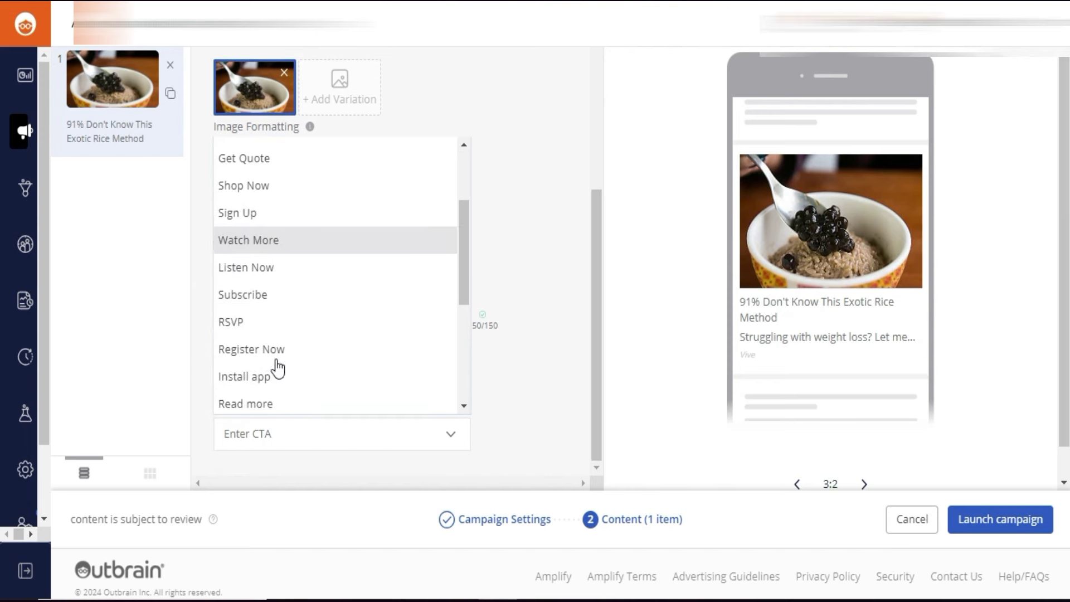
pyautogui.scroll(3, 267, 263)
pyautogui.click(278, 221)
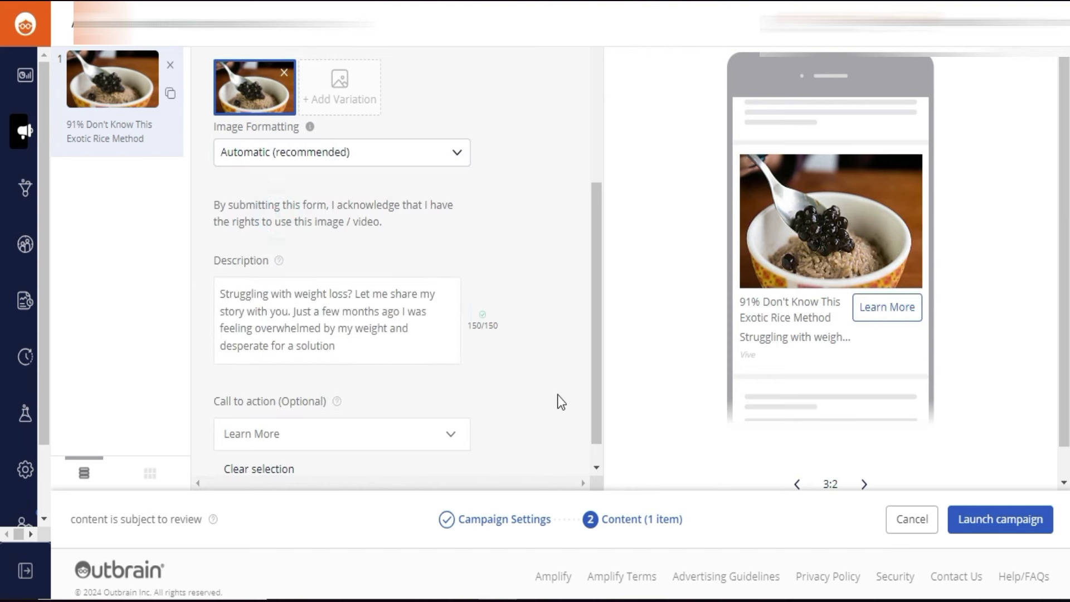
pyautogui.scroll(-1, 502, 420)
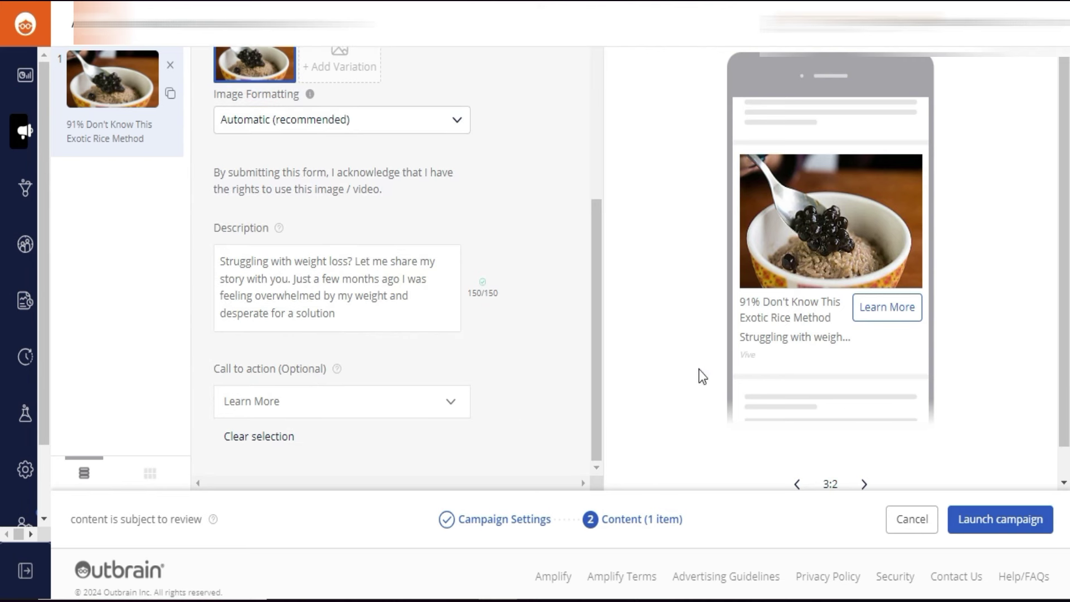
# Launch the Puravive campaign and check its delivery, budget, objective, amount spent and performance columns in the campaigns list
pyautogui.click(1002, 520)
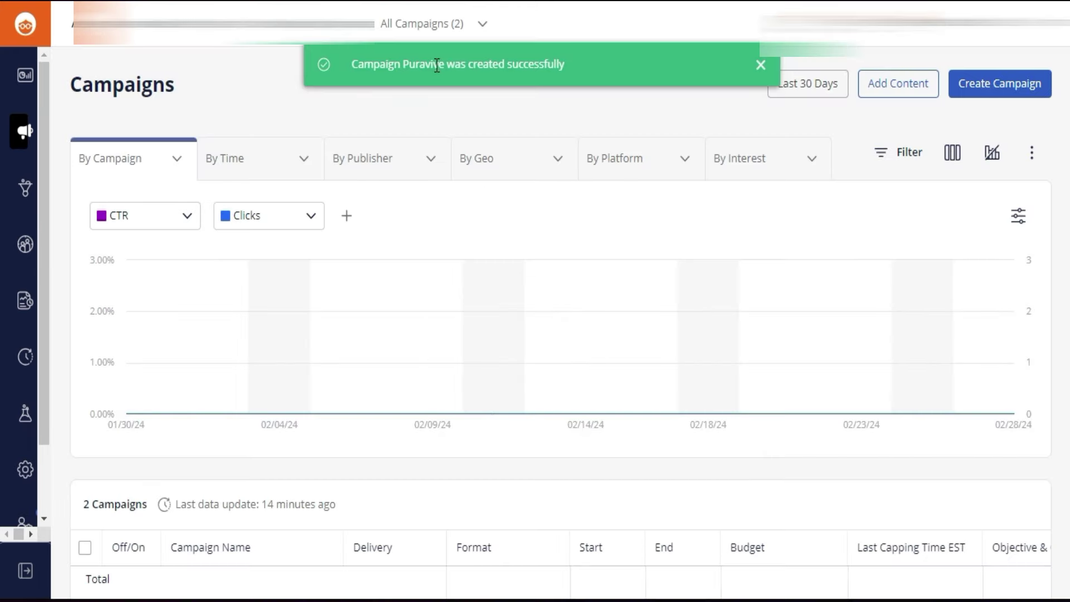
pyautogui.scroll(-3, 533, 390)
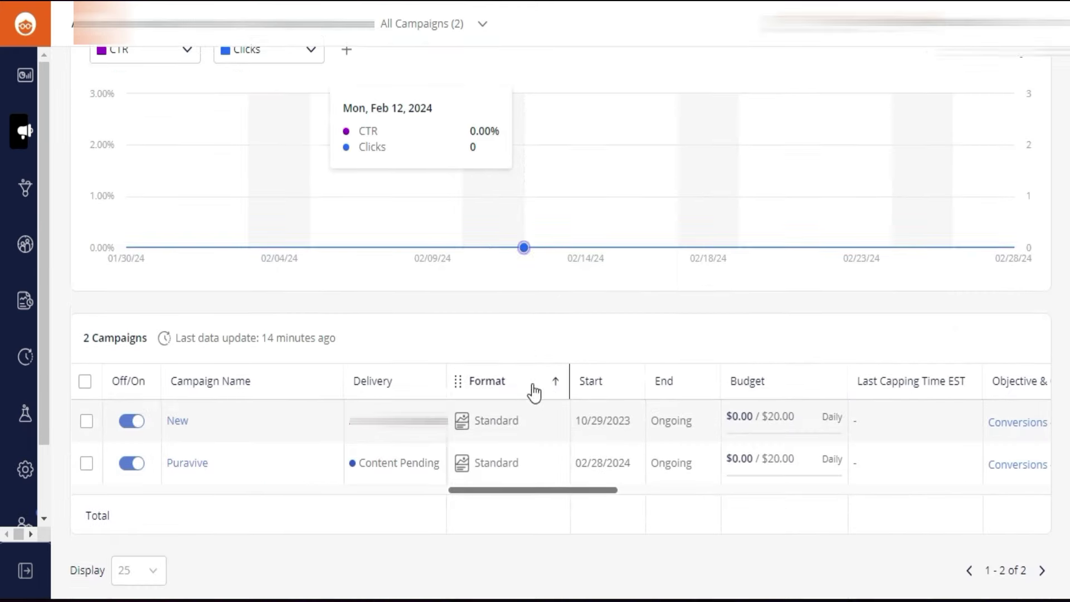
pyautogui.hscroll(5, 588, 432)
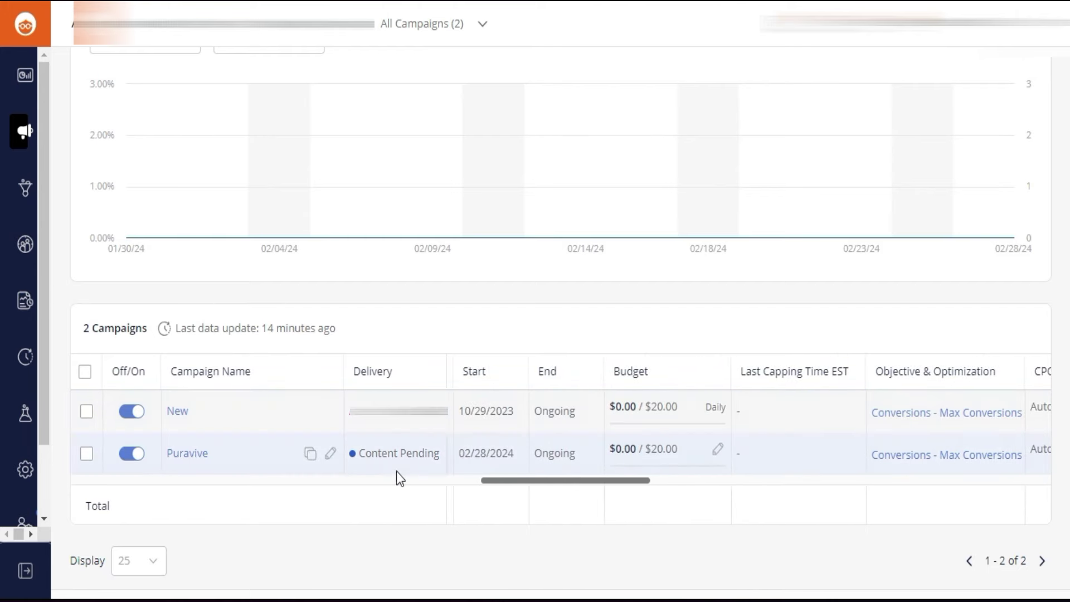
pyautogui.hscroll(5, 573, 468)
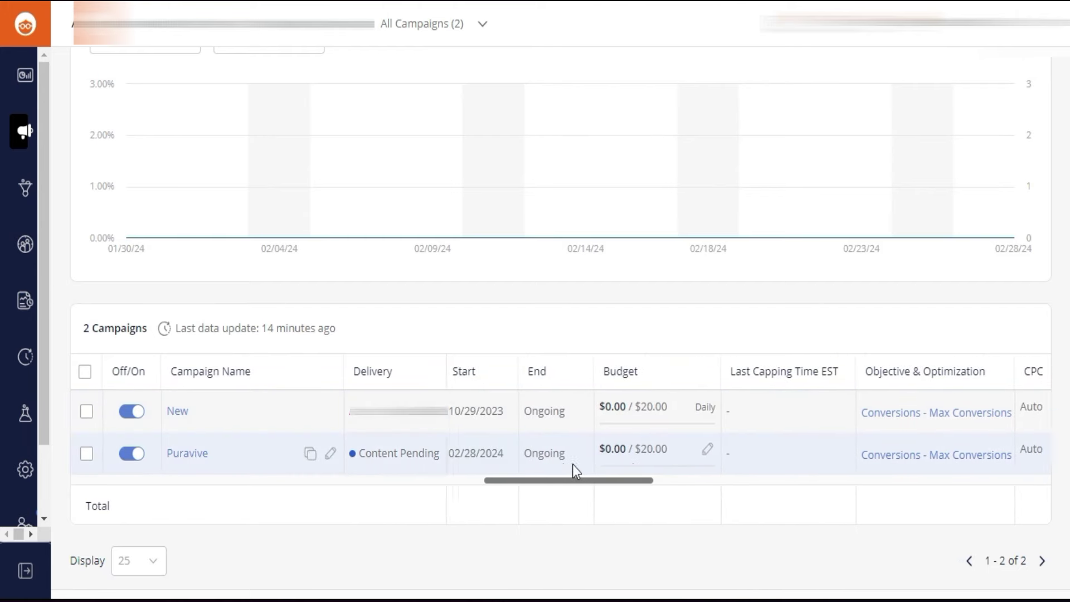
pyautogui.hscroll(5, 573, 472)
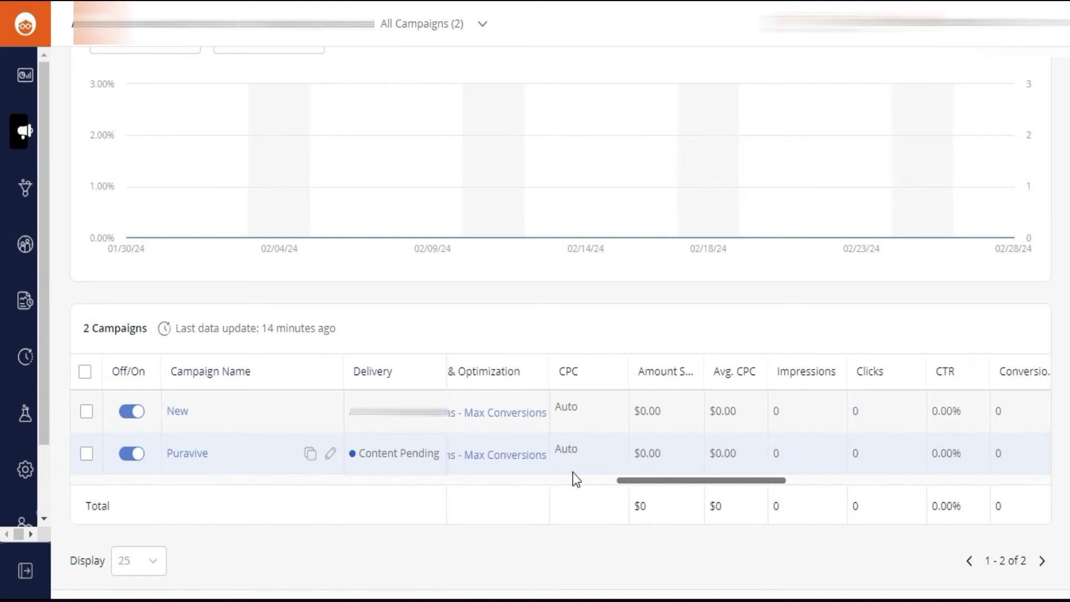
pyautogui.hscroll(1, 581, 455)
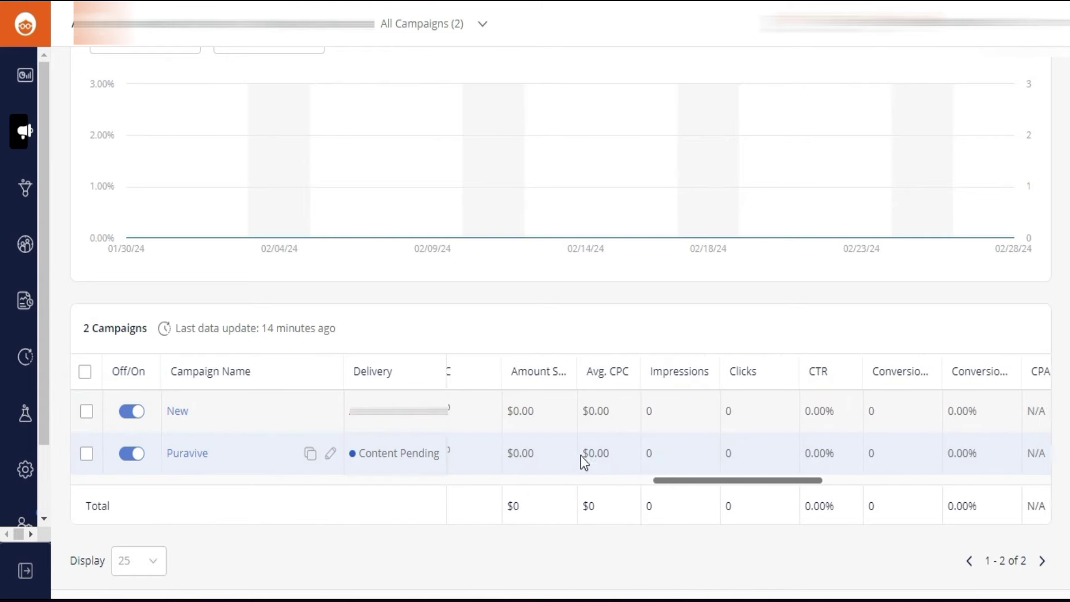
pyautogui.moveTo(546, 377)
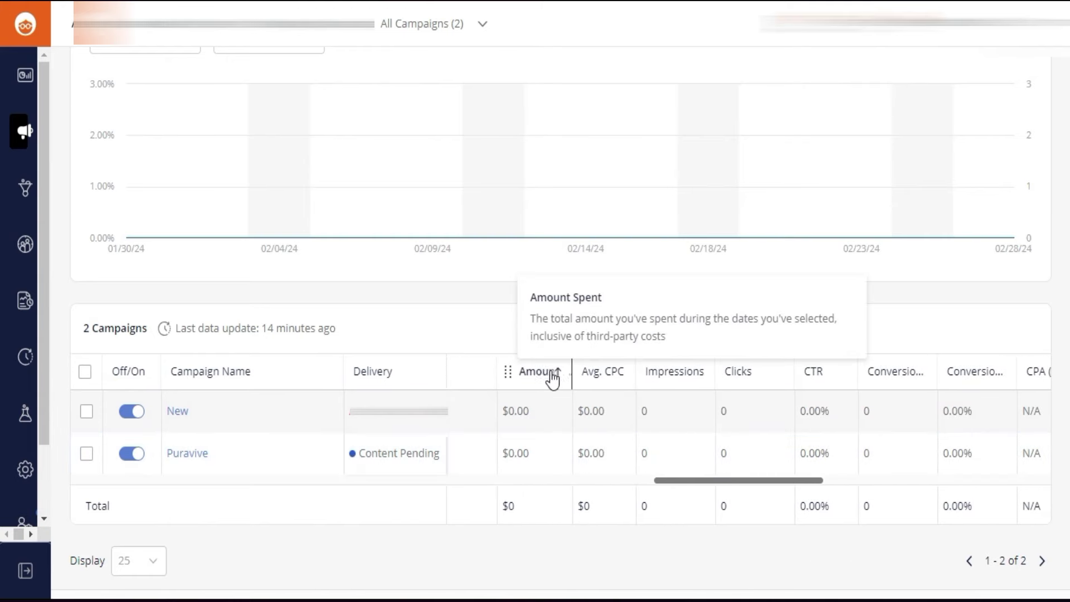